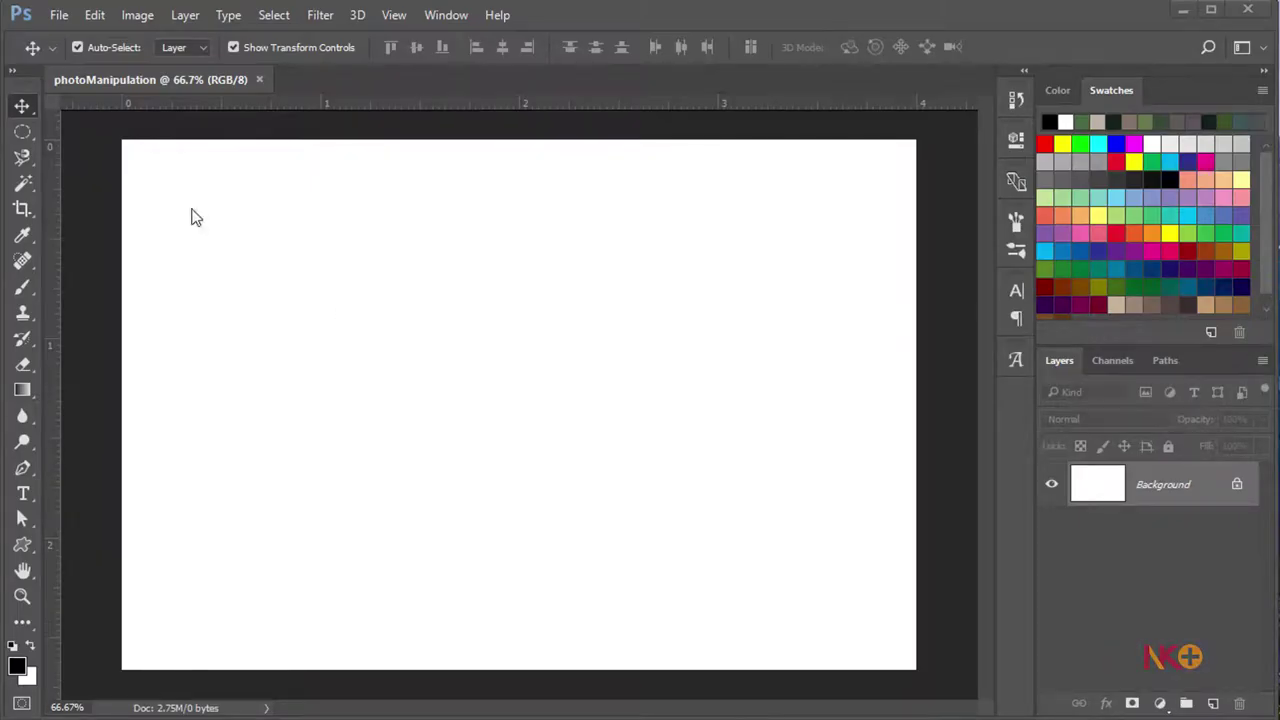
Start a File > Place Embedded and browse to the imgs folder on the Desktop
click(57, 14)
click(110, 384)
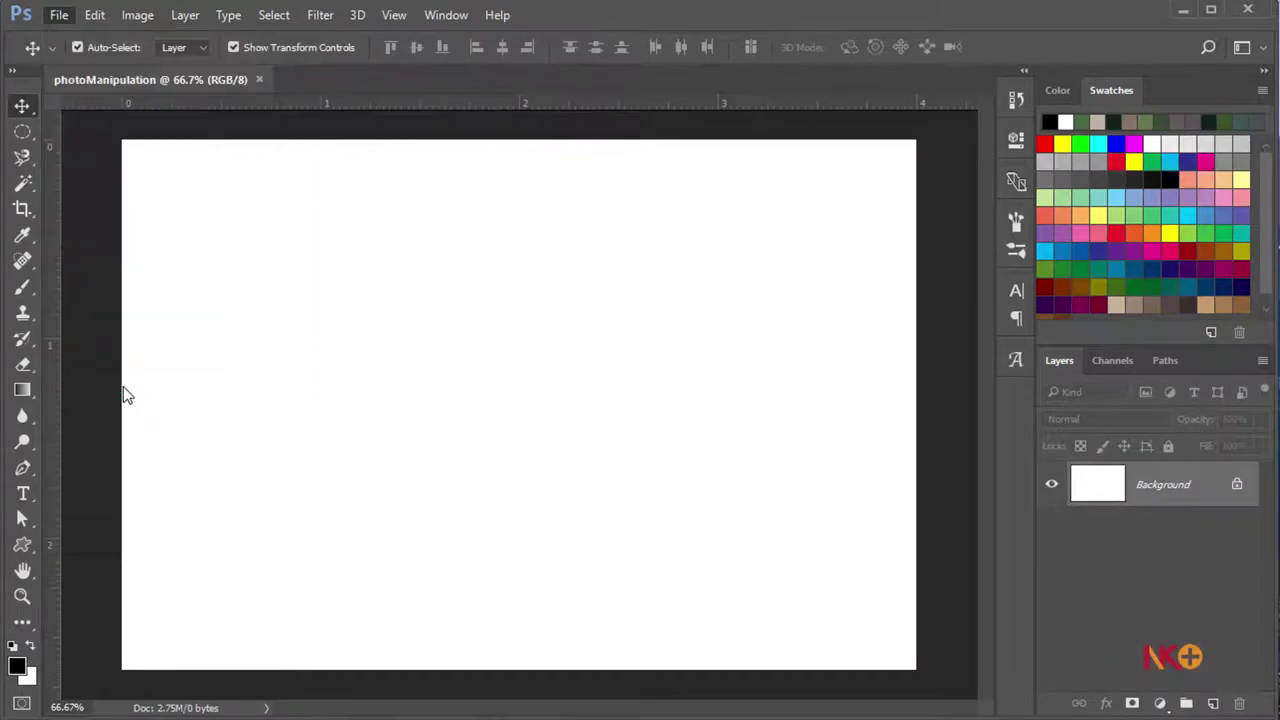
drag(660, 200, 658, 340)
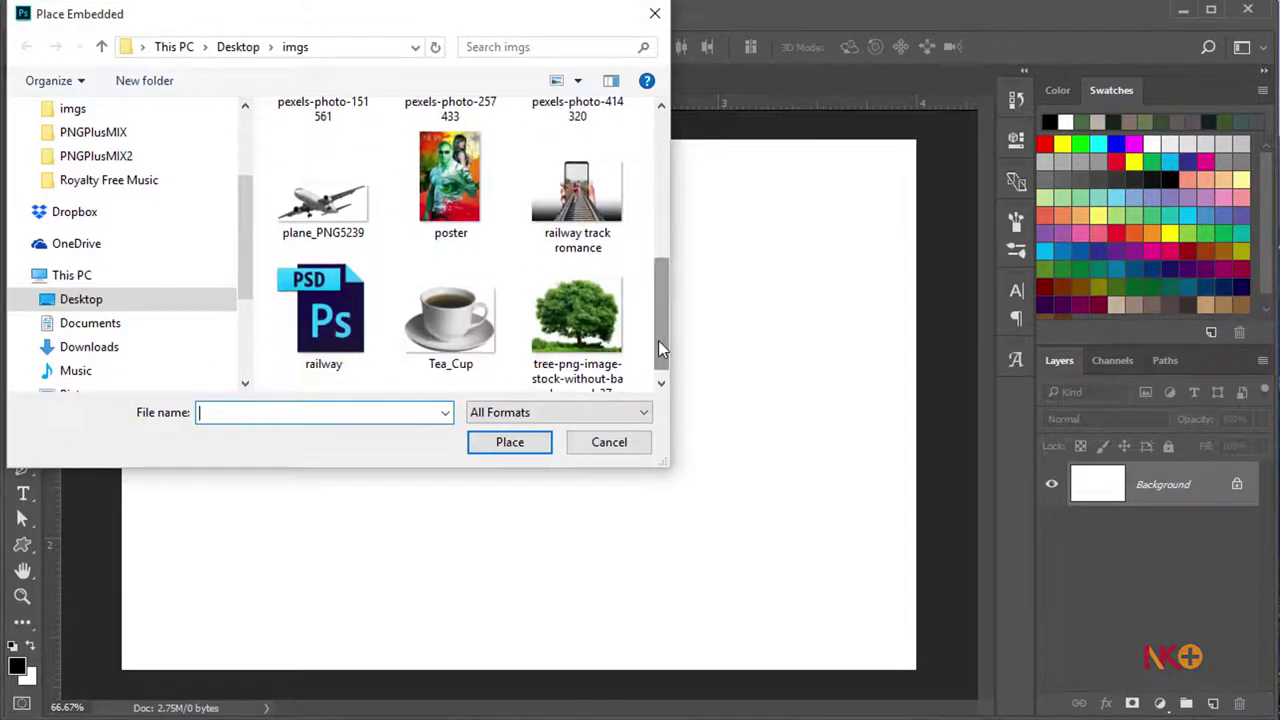
Place the Tea_Cup image and enlarge it proportionally from its centre
click(455, 305)
click(502, 446)
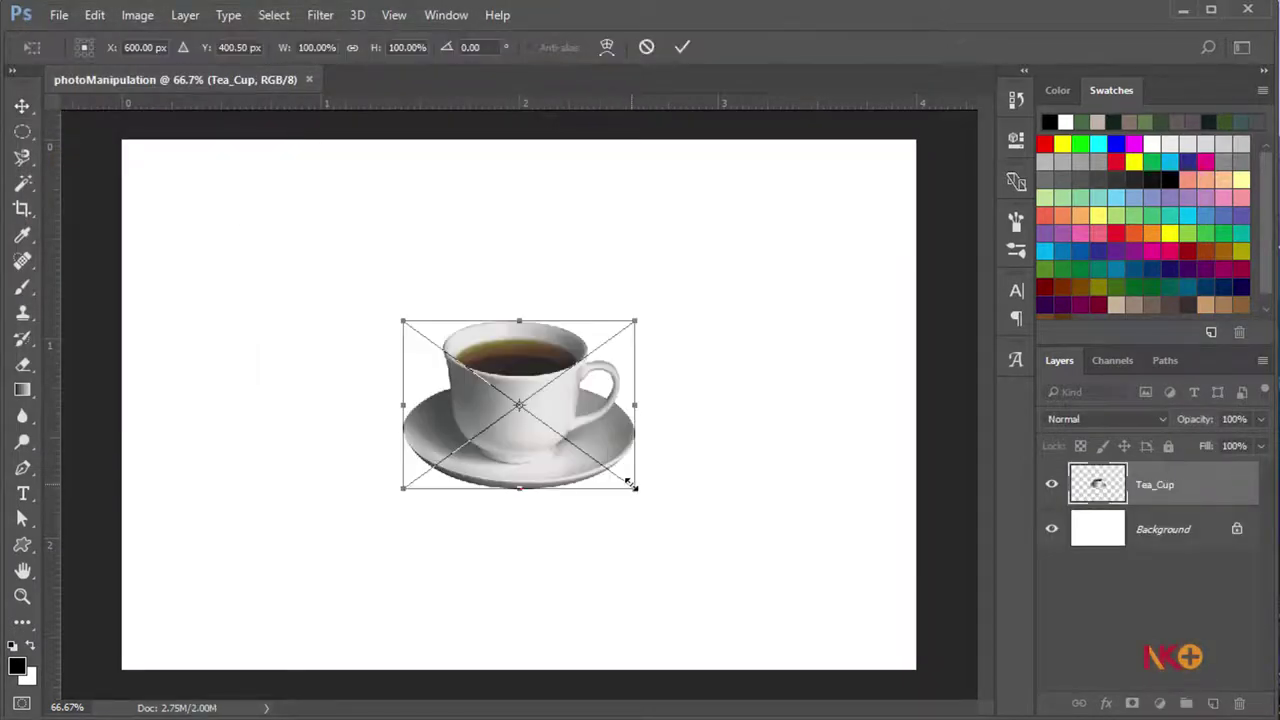
drag(636, 488, 716, 548)
Widen the cup's rim and saucer with a Perspective transform and commit it
right_click(643, 425)
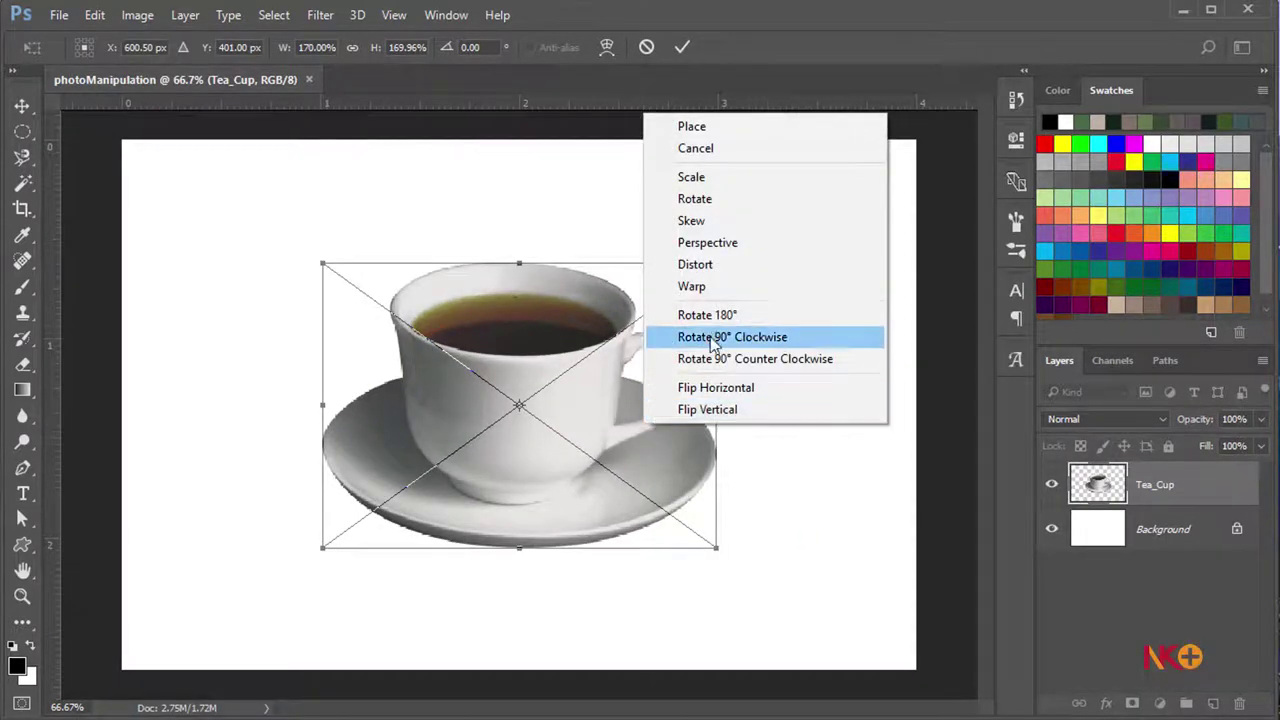
click(770, 243)
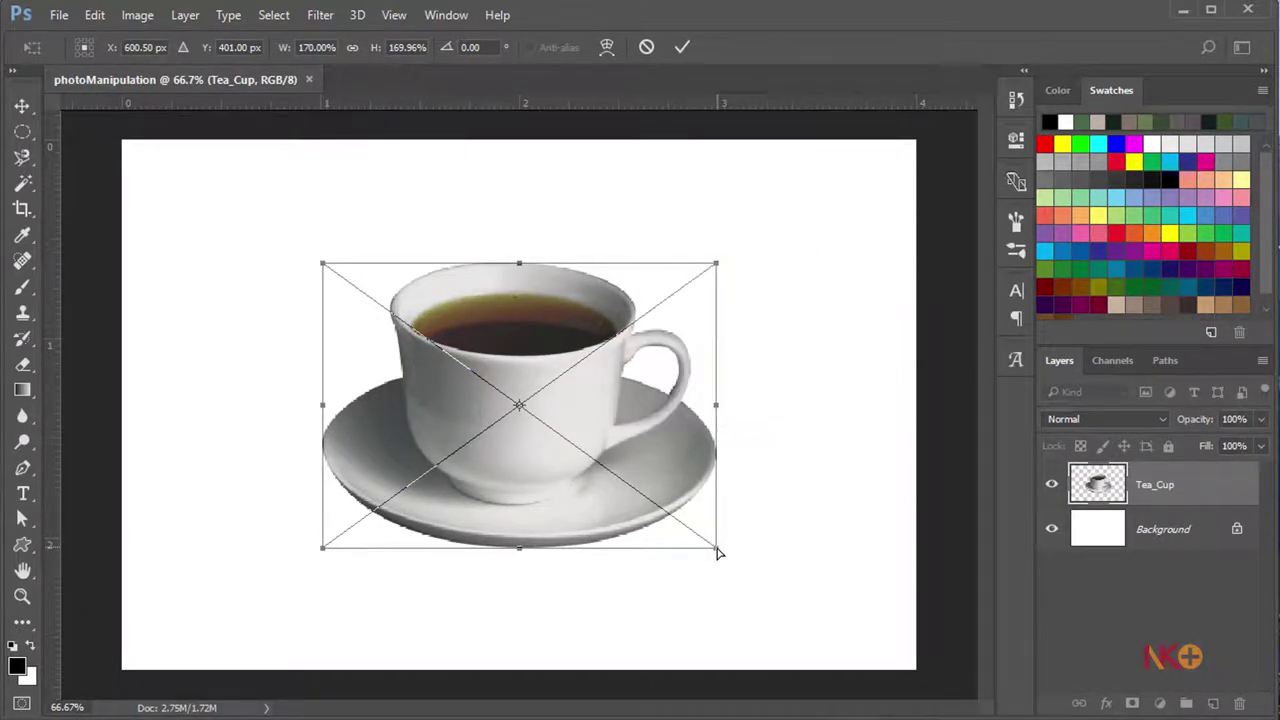
drag(717, 549, 752, 547)
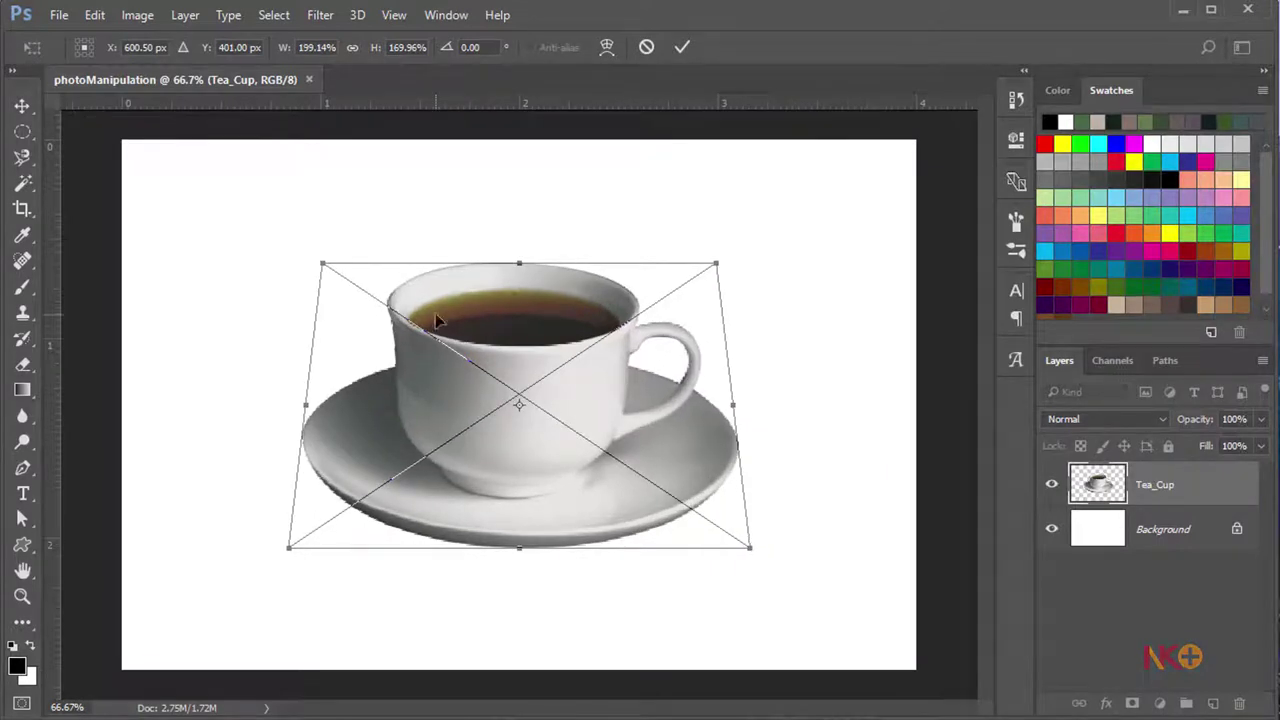
drag(322, 265, 307, 260)
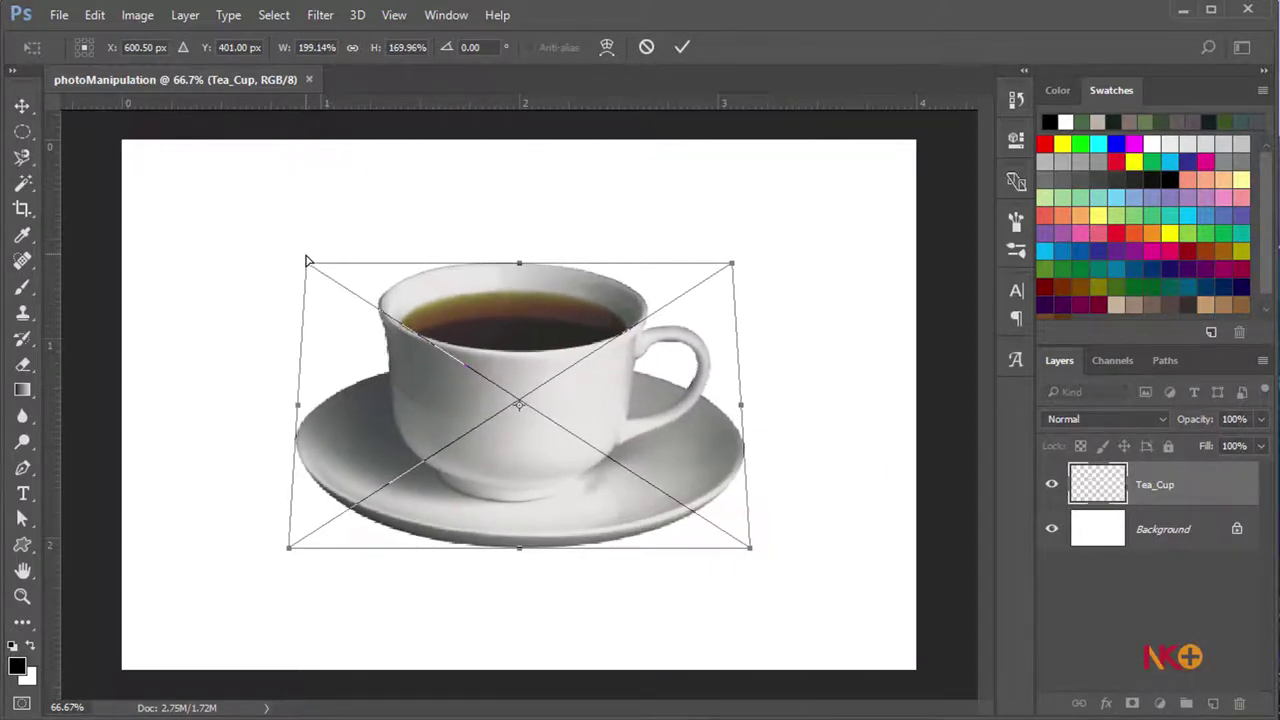
key(Return)
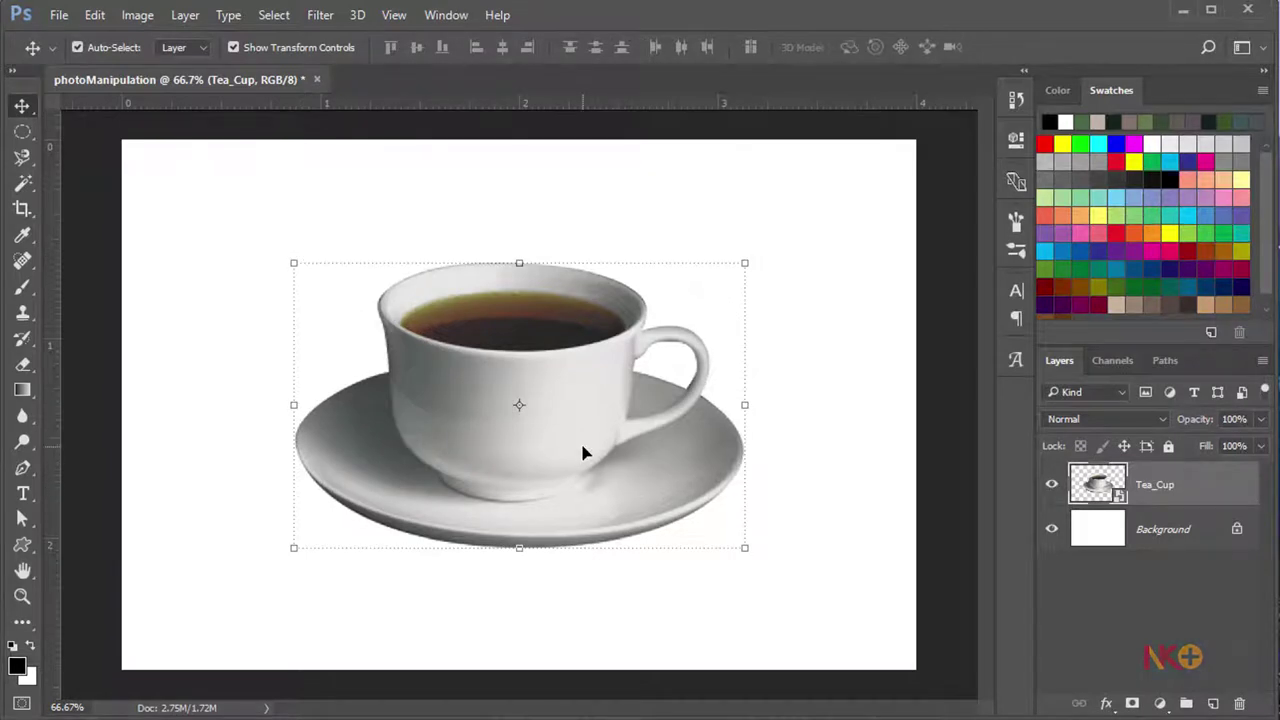
click(58, 15)
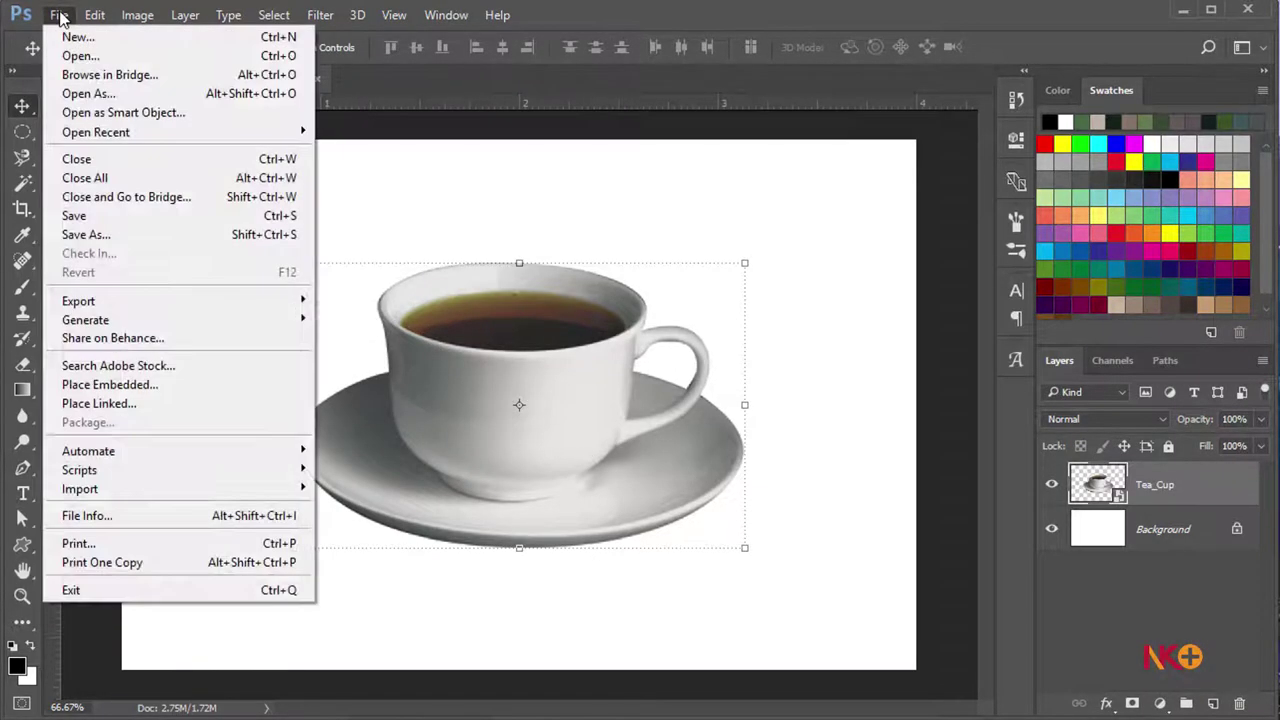
Place the Fantasy-Castle-Transparent PNG, scaled proportionally to about 57.66%
click(147, 385)
click(450, 165)
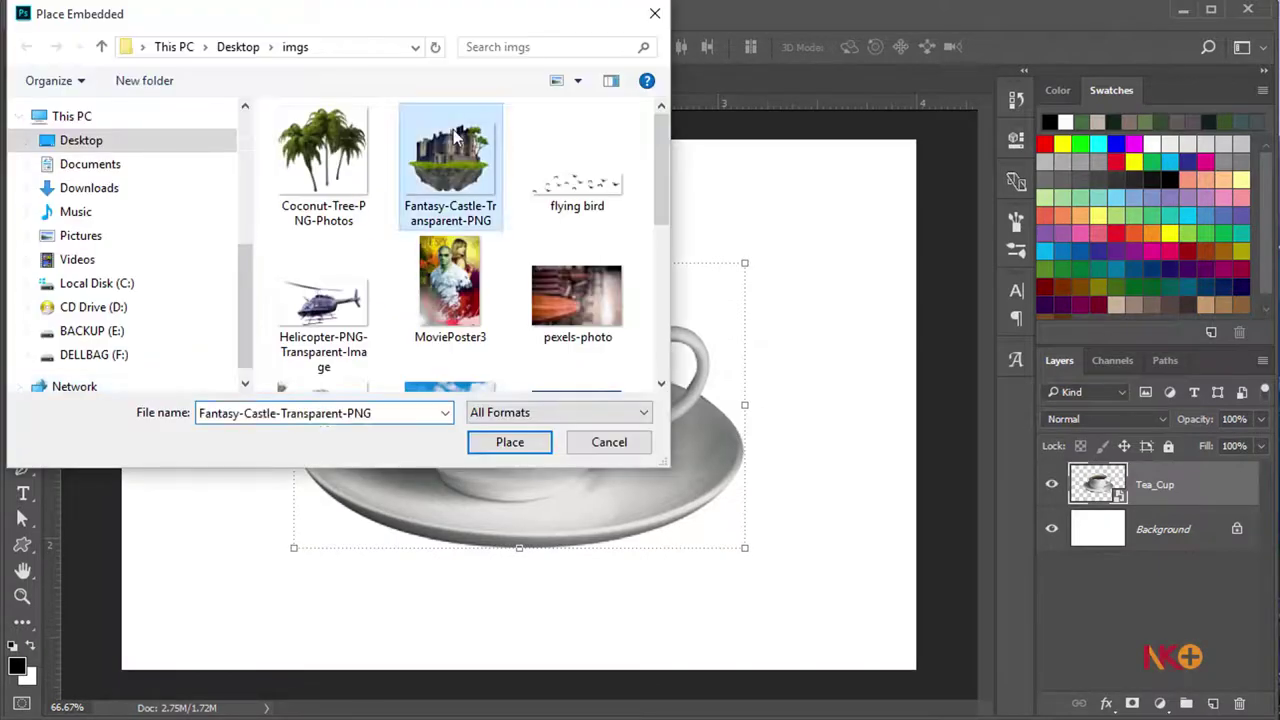
click(479, 446)
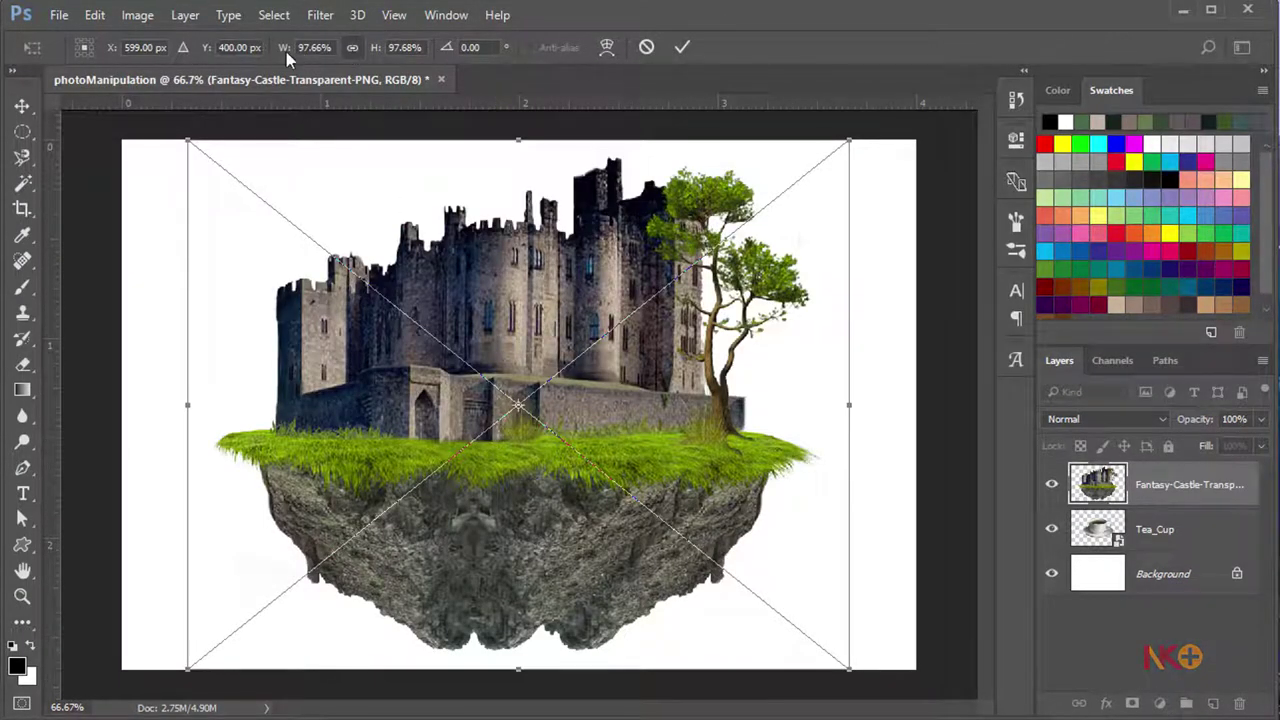
click(352, 47)
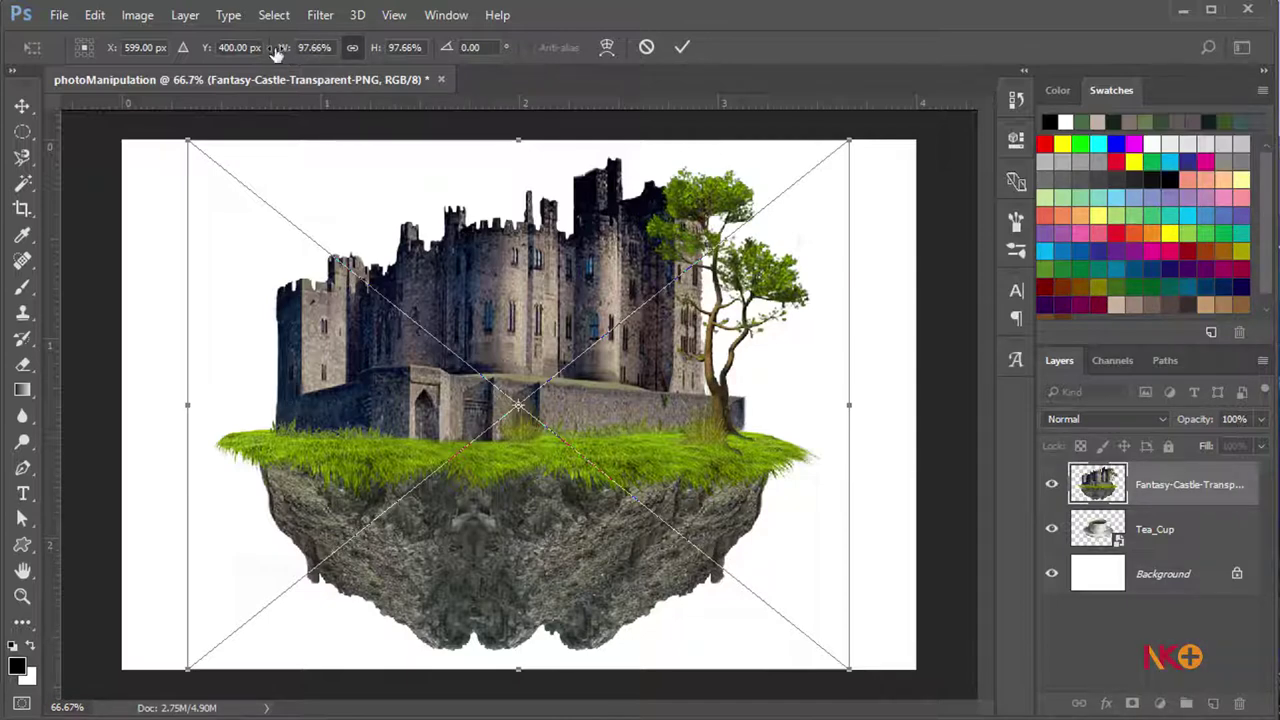
drag(283, 55, 243, 44)
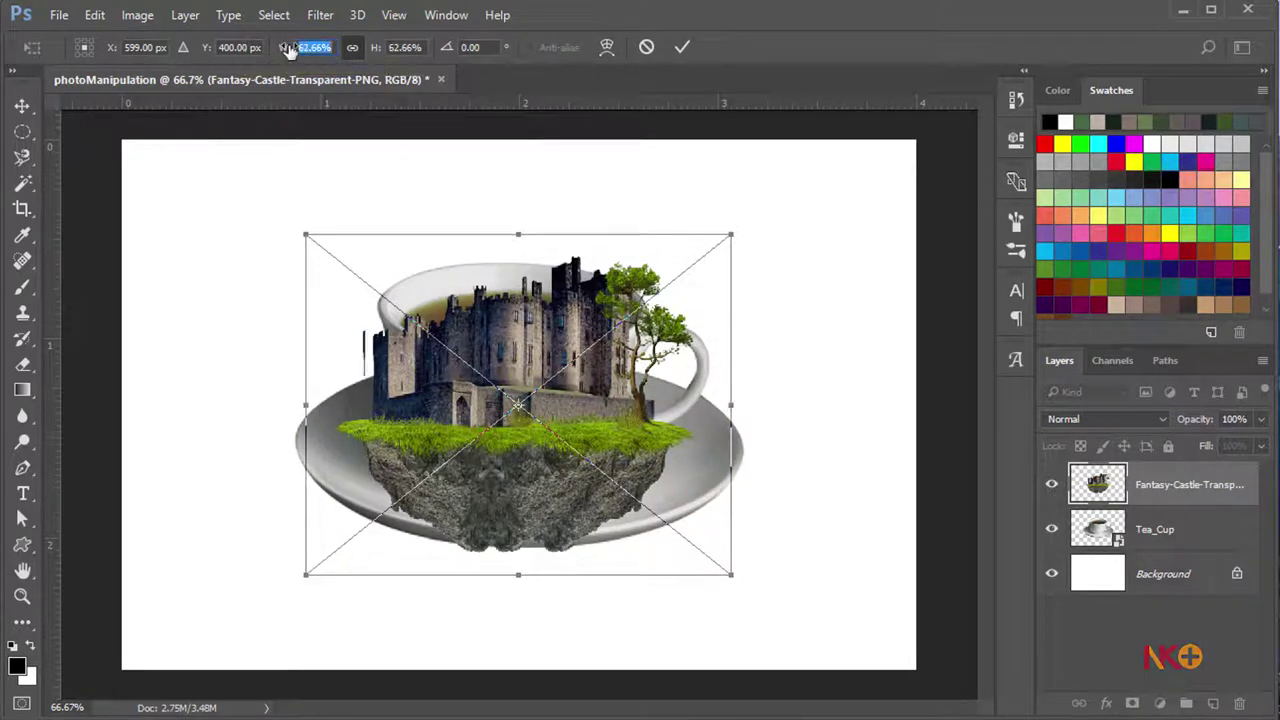
drag(288, 50, 285, 52)
key(Return)
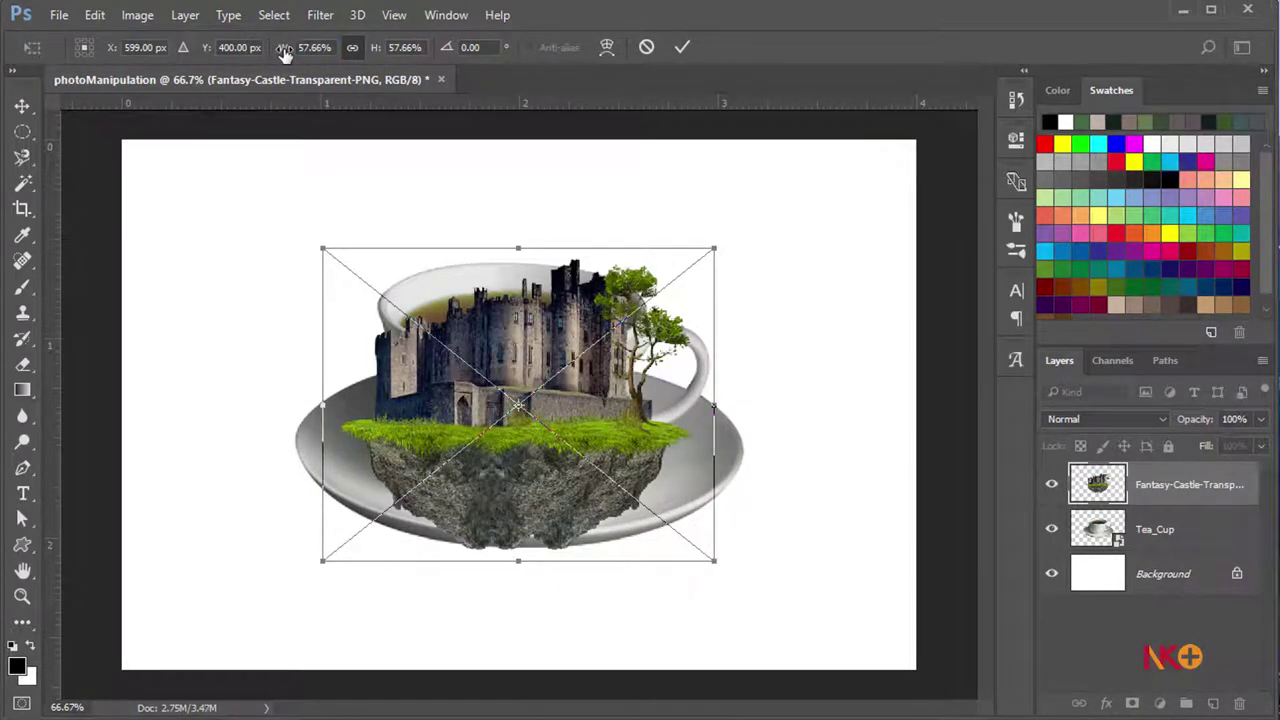
key(Return)
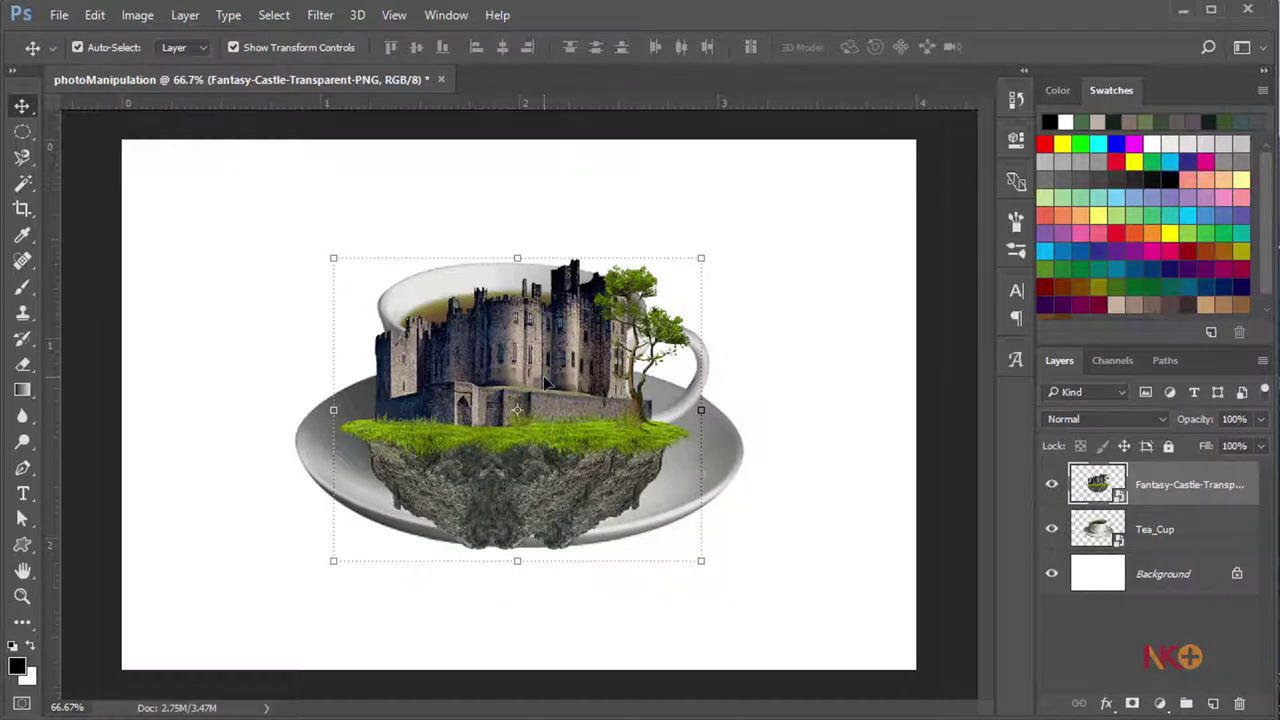
Move the castle island up onto the cup, fine-tune its size, and commit
drag(544, 378, 550, 263)
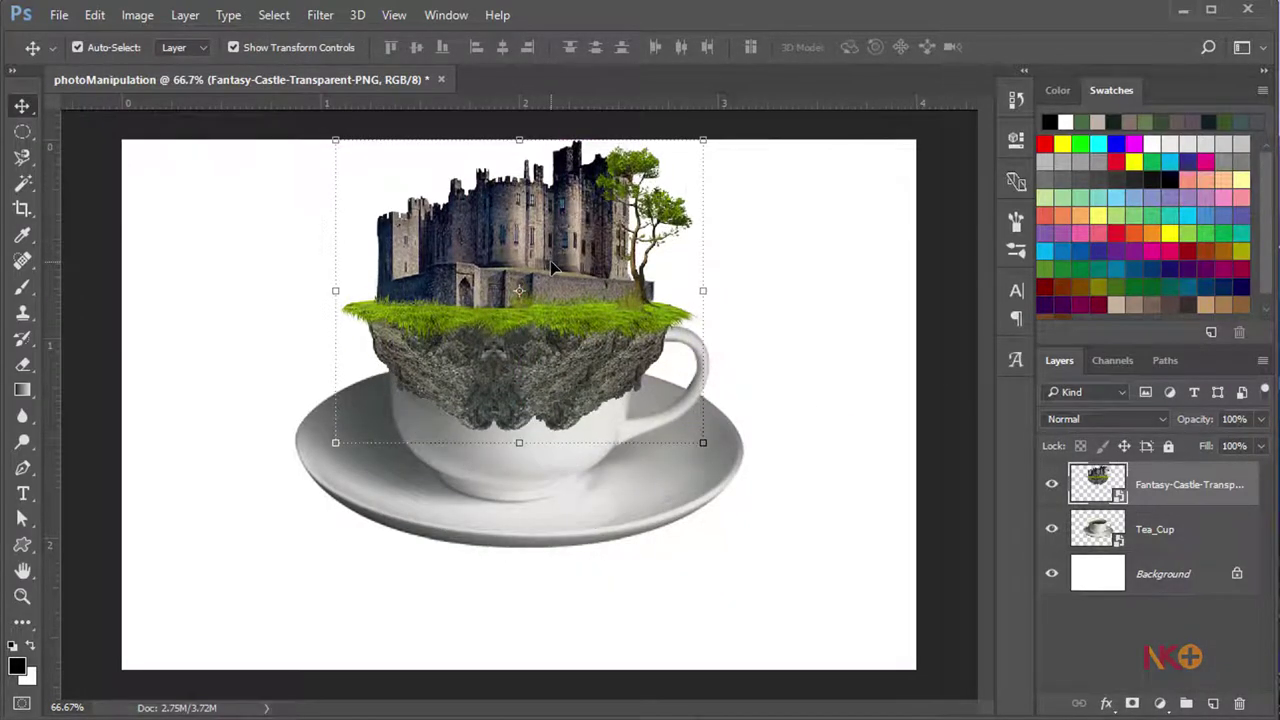
click(551, 268)
drag(551, 270, 553, 275)
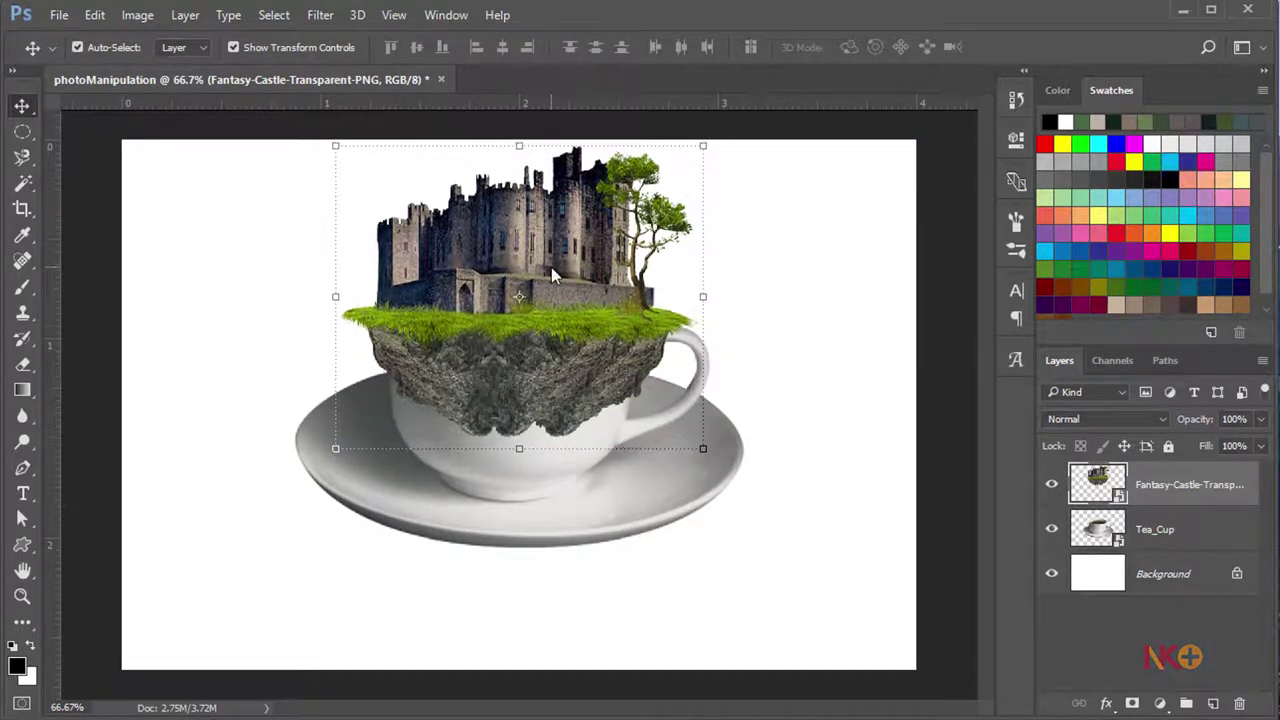
drag(703, 296, 698, 300)
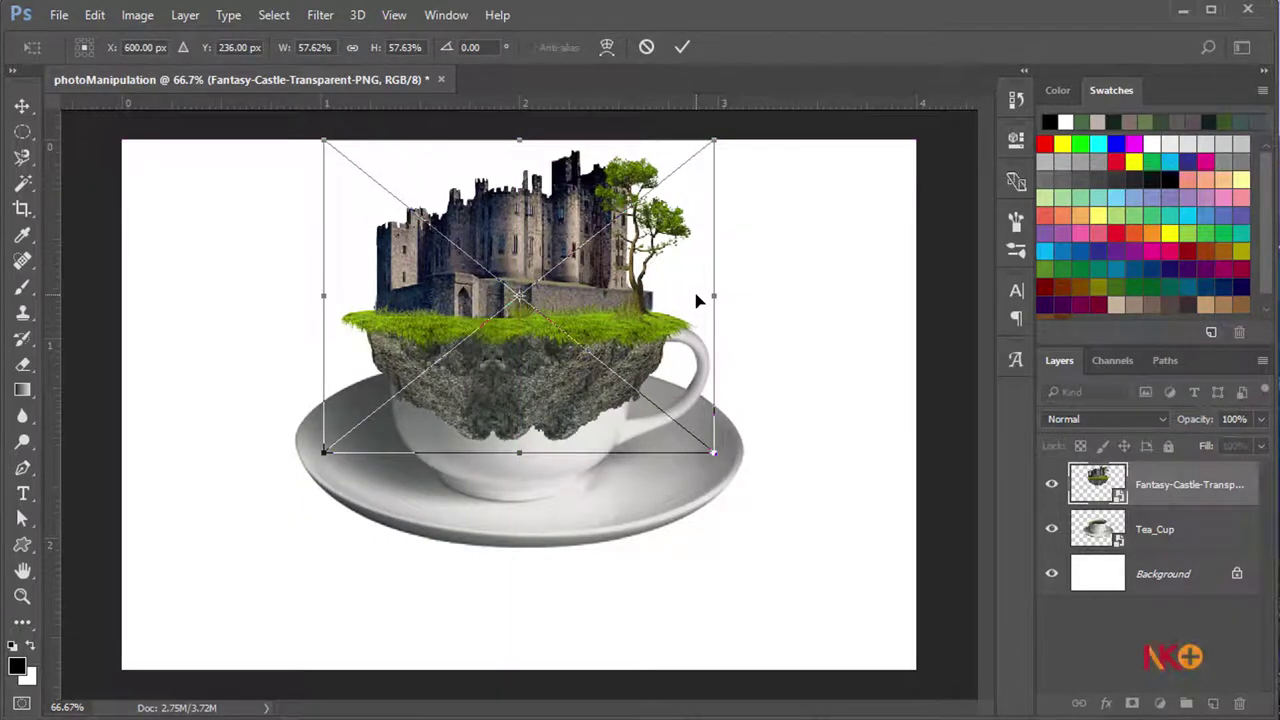
key(Return)
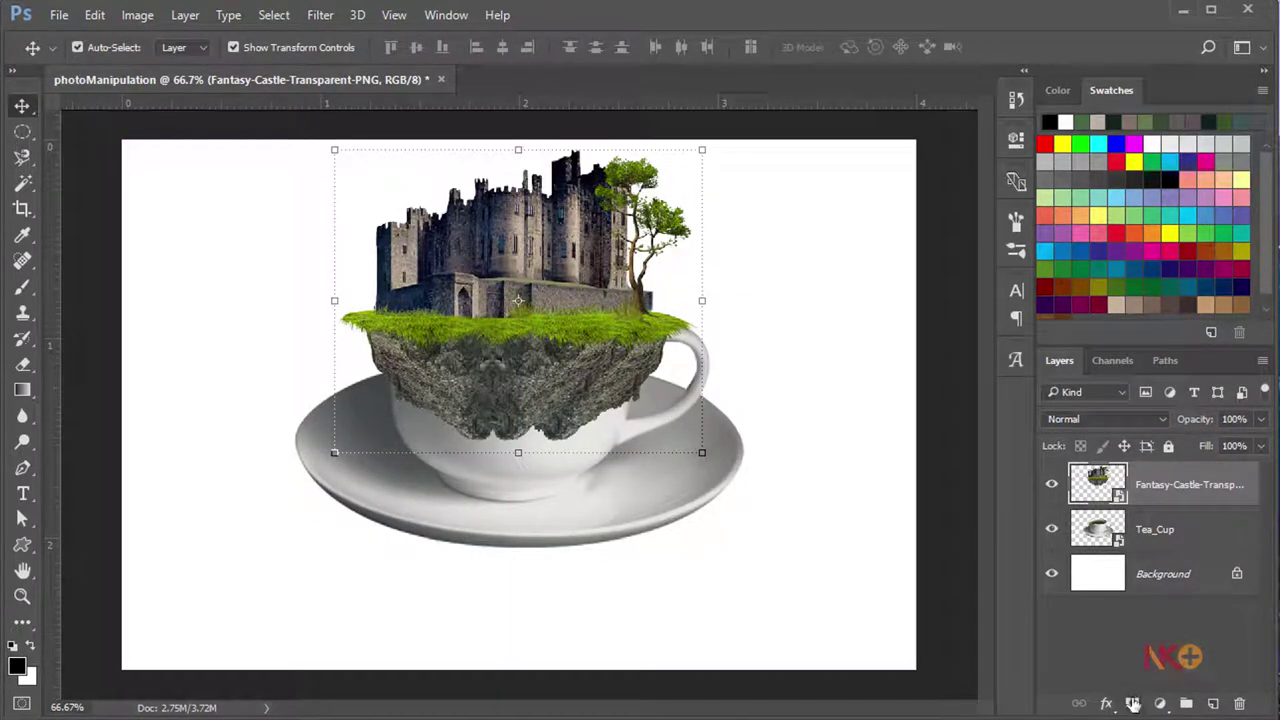
Add a layer mask to the castle layer and hide the layer
click(1133, 705)
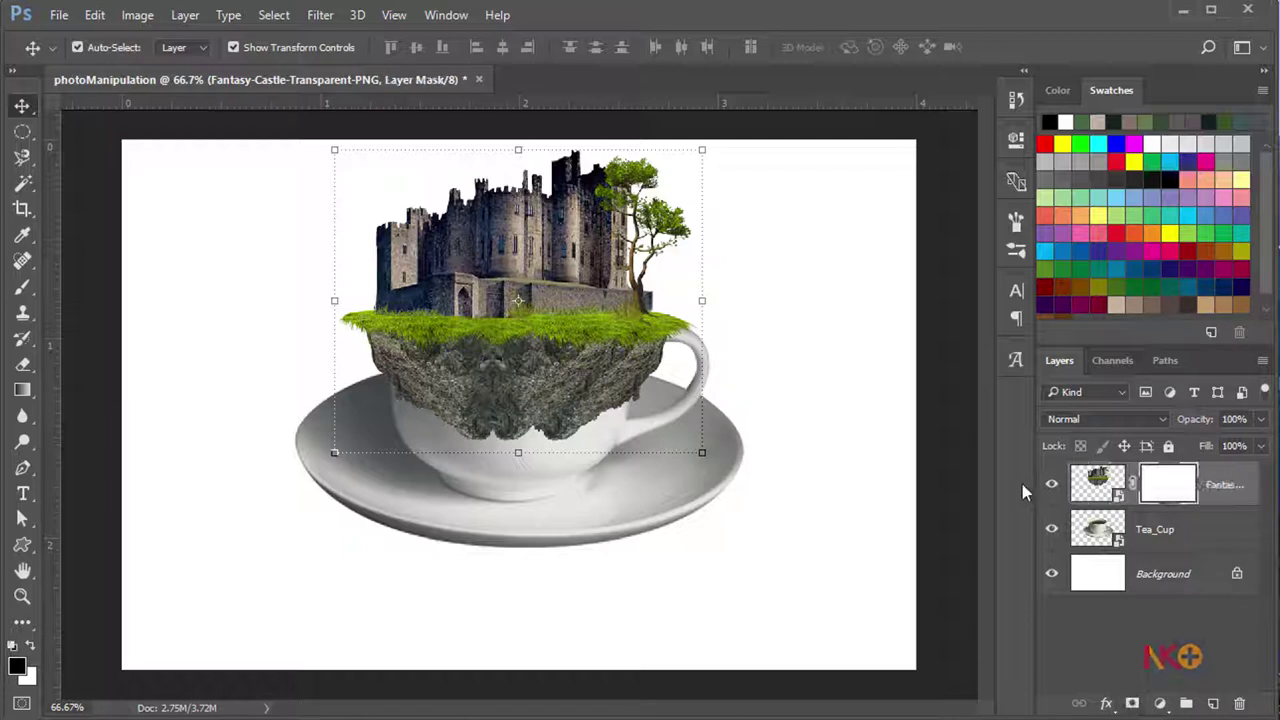
click(1051, 484)
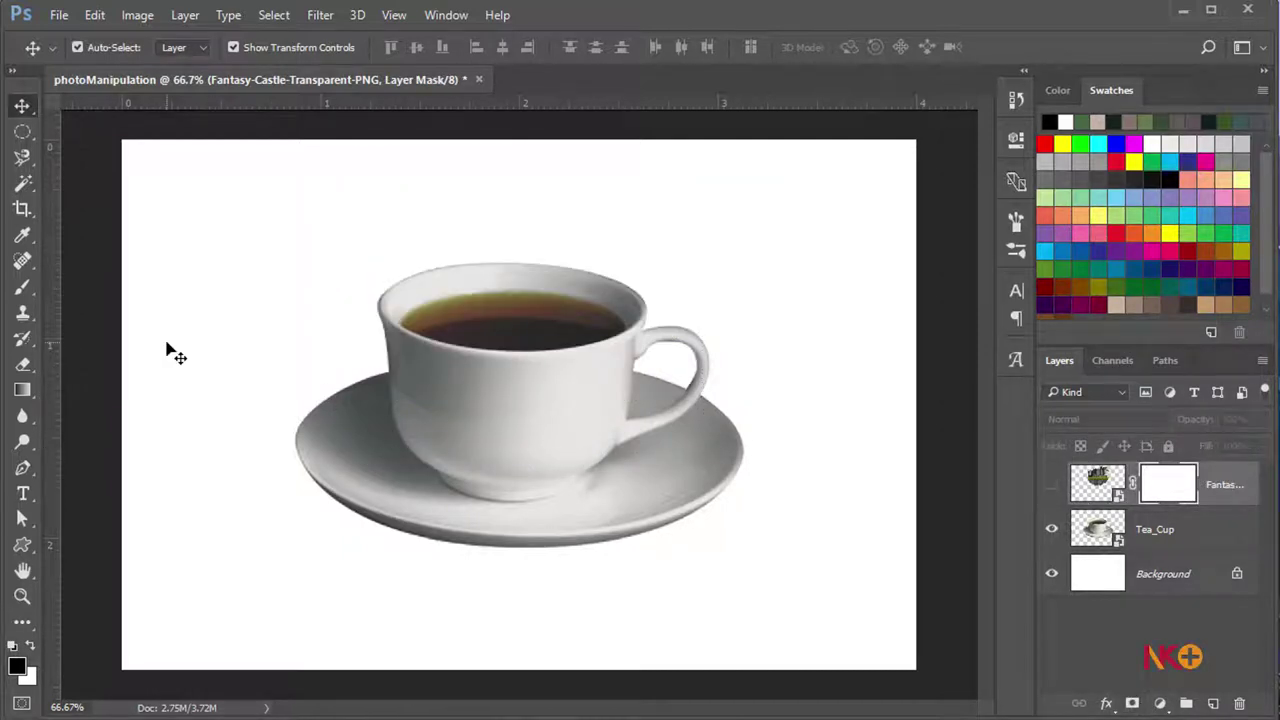
click(22, 467)
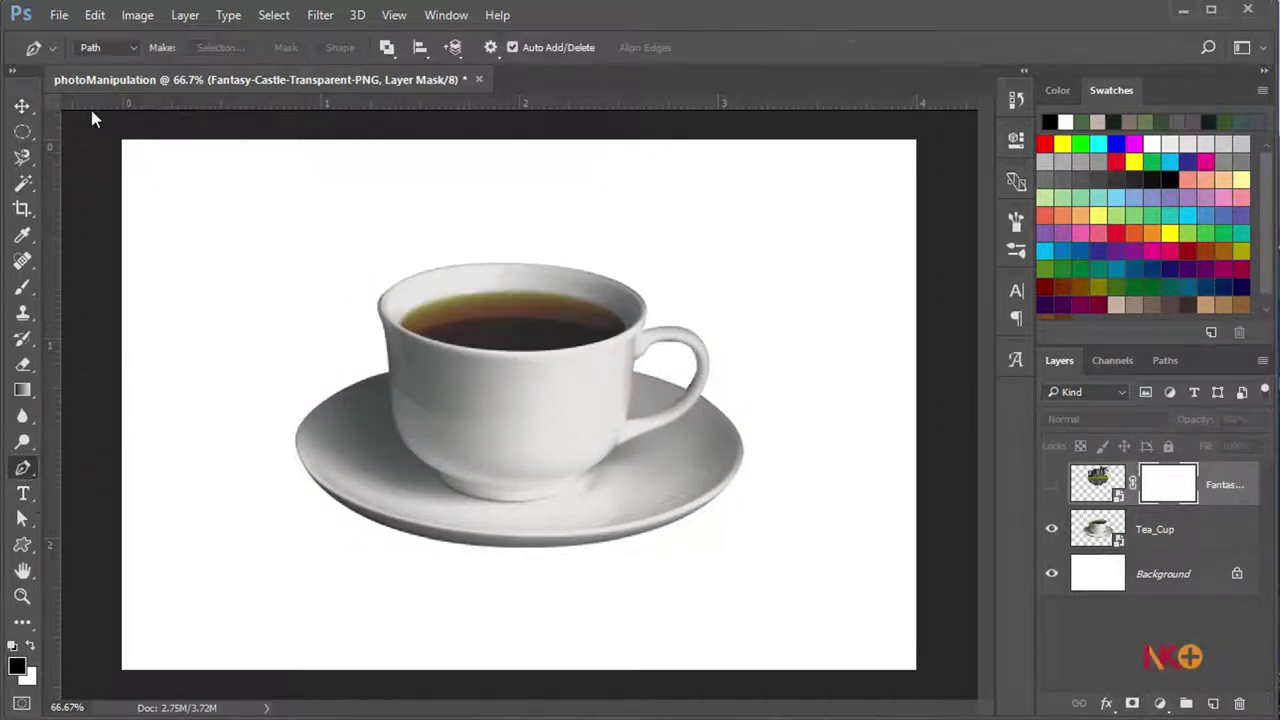
Draw a closed pen path around the cup's rim, handle and saucer
click(378, 298)
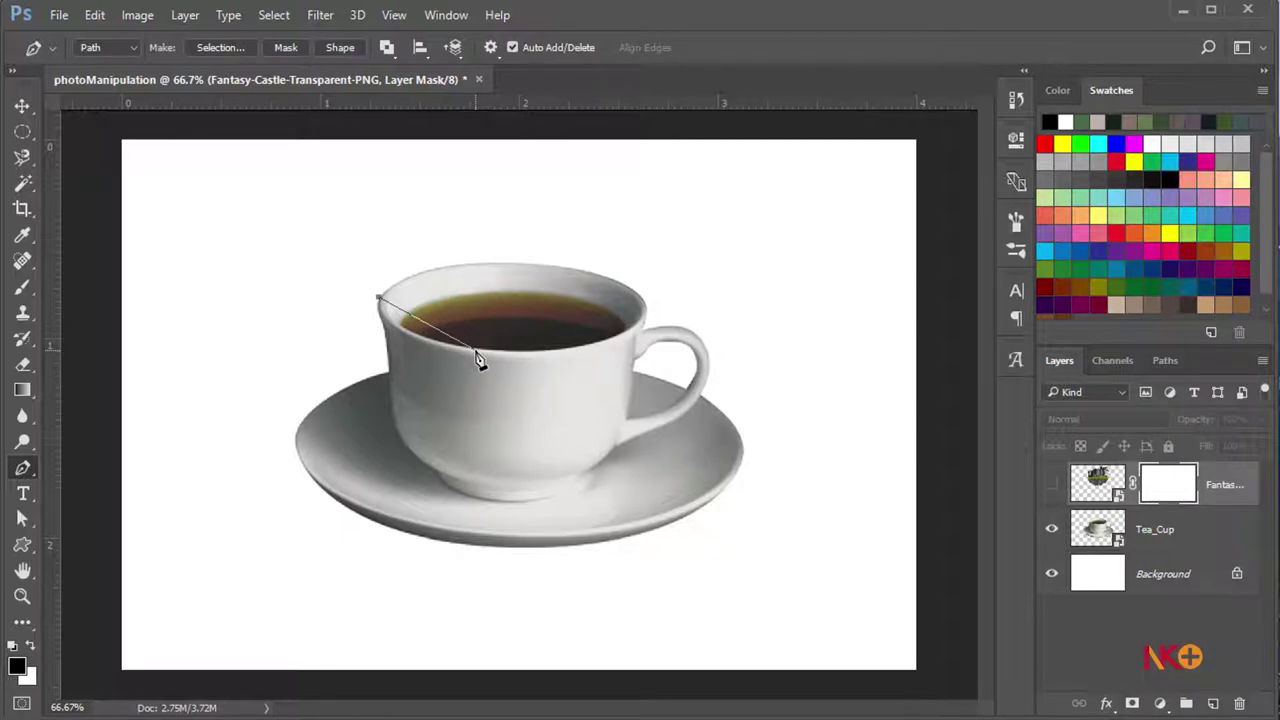
drag(488, 350, 594, 368)
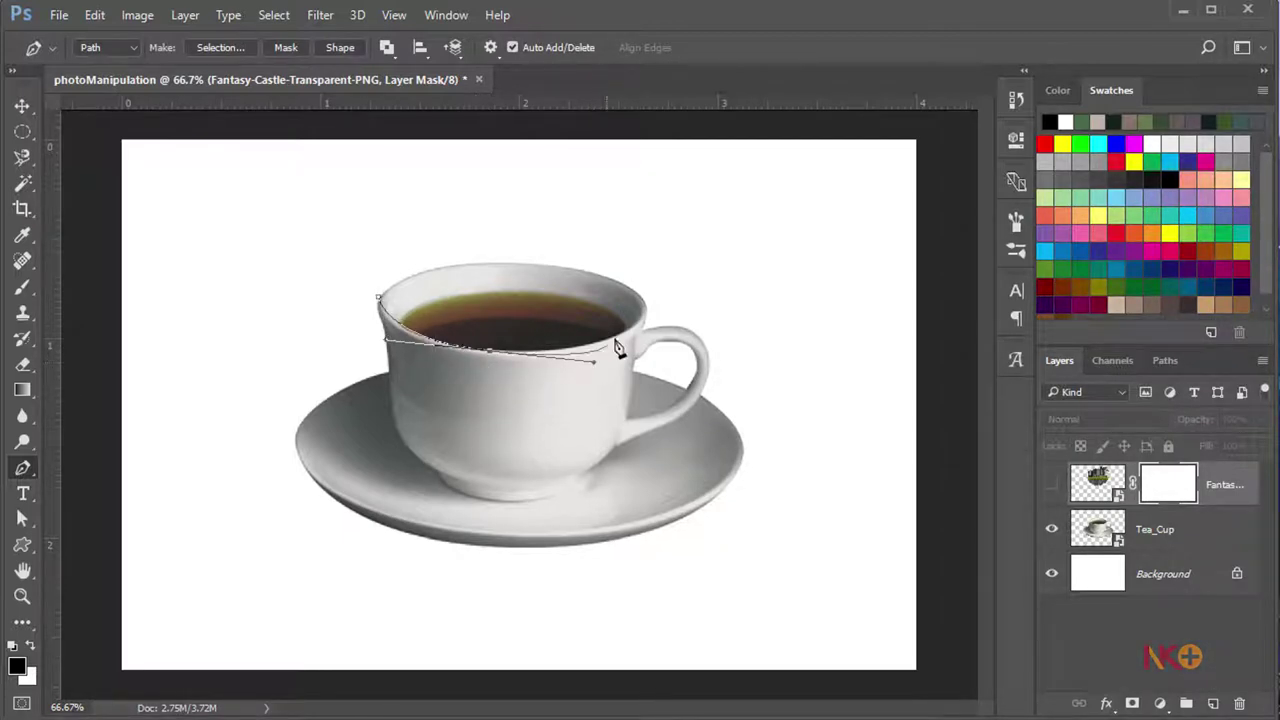
click(649, 296)
click(743, 334)
click(714, 420)
click(609, 492)
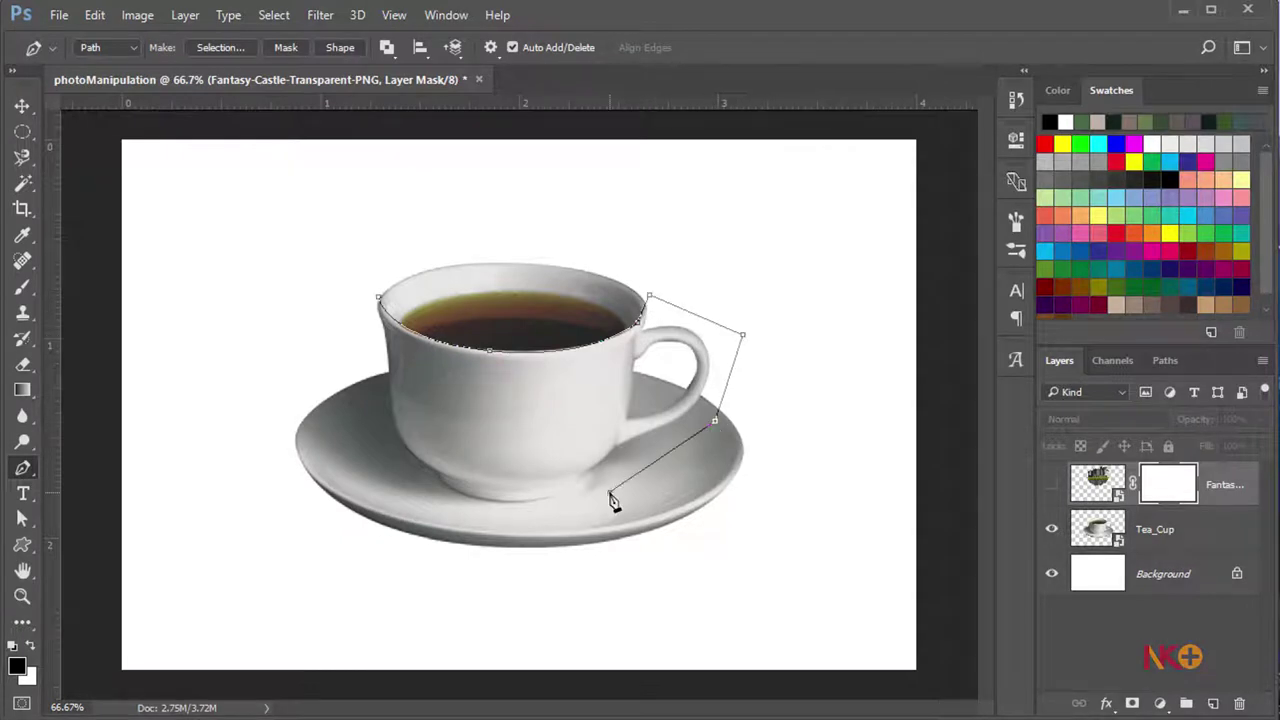
click(348, 370)
click(360, 289)
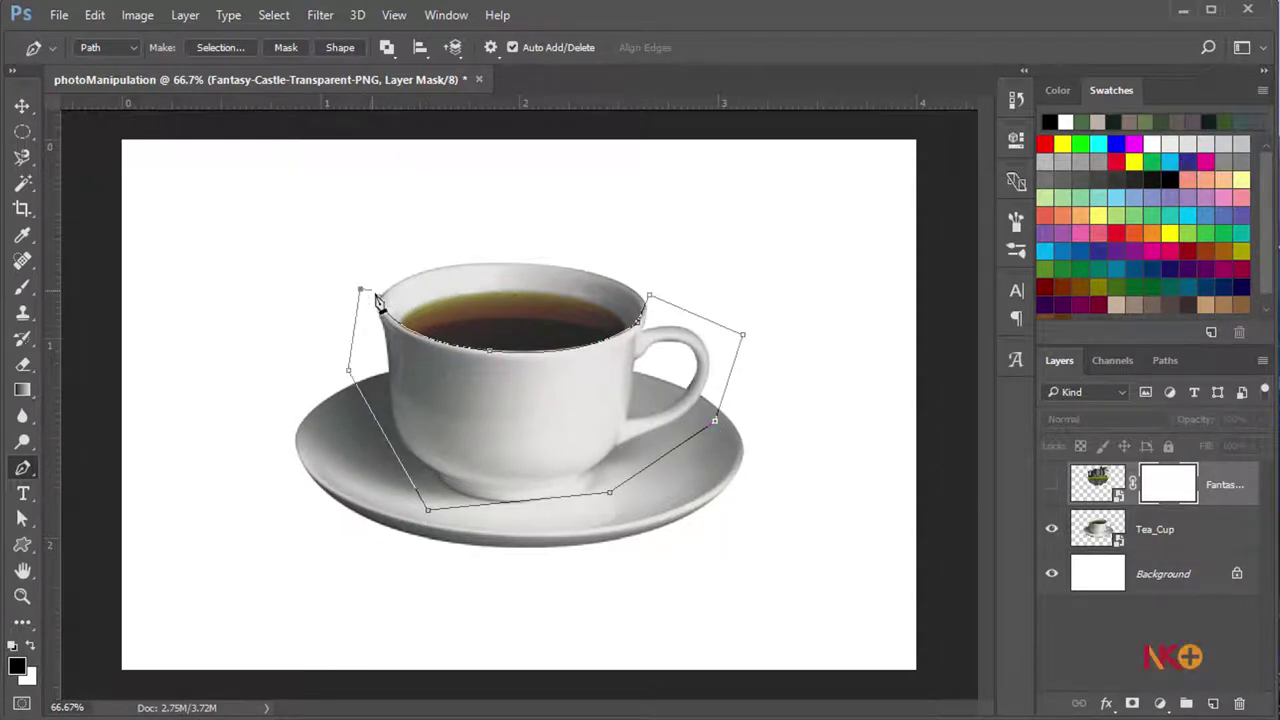
click(380, 300)
Adjust the path's rim anchors and handles so it follows the cup's curved rim
click(22, 518)
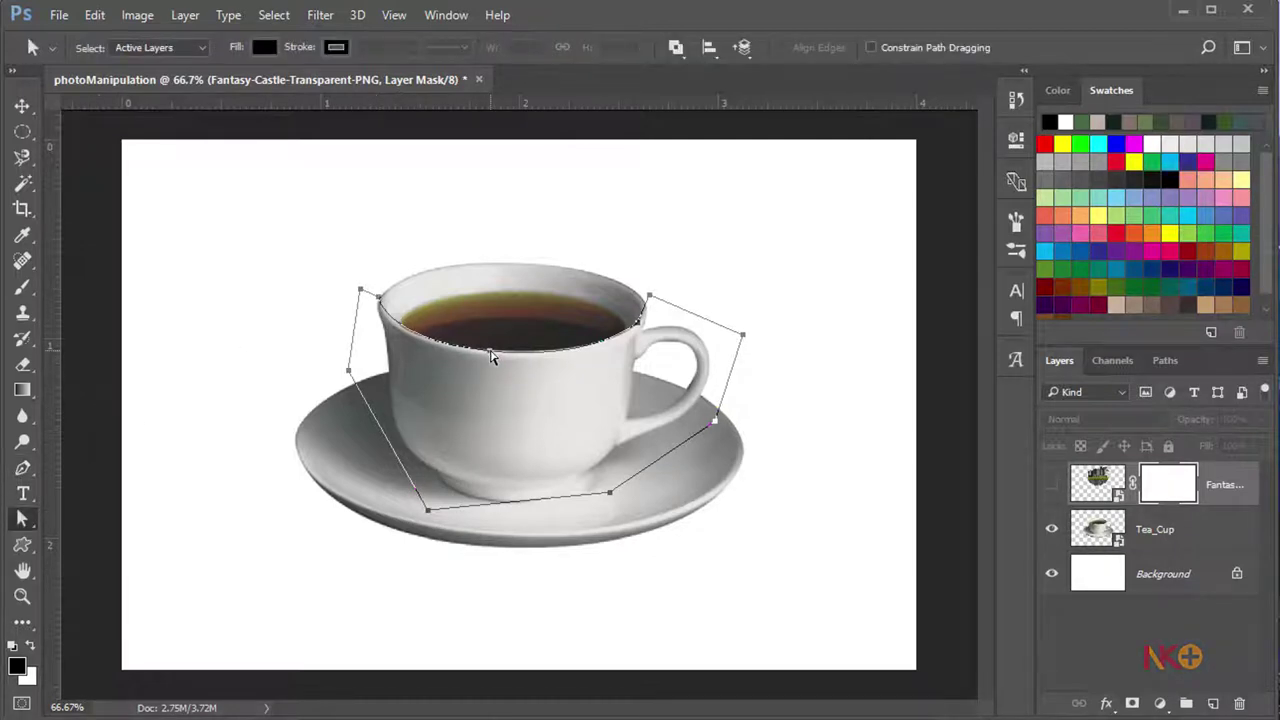
mouse_move(490, 357)
mouse_down()
mouse_move(607, 374)
mouse_move(596, 367)
mouse_up()
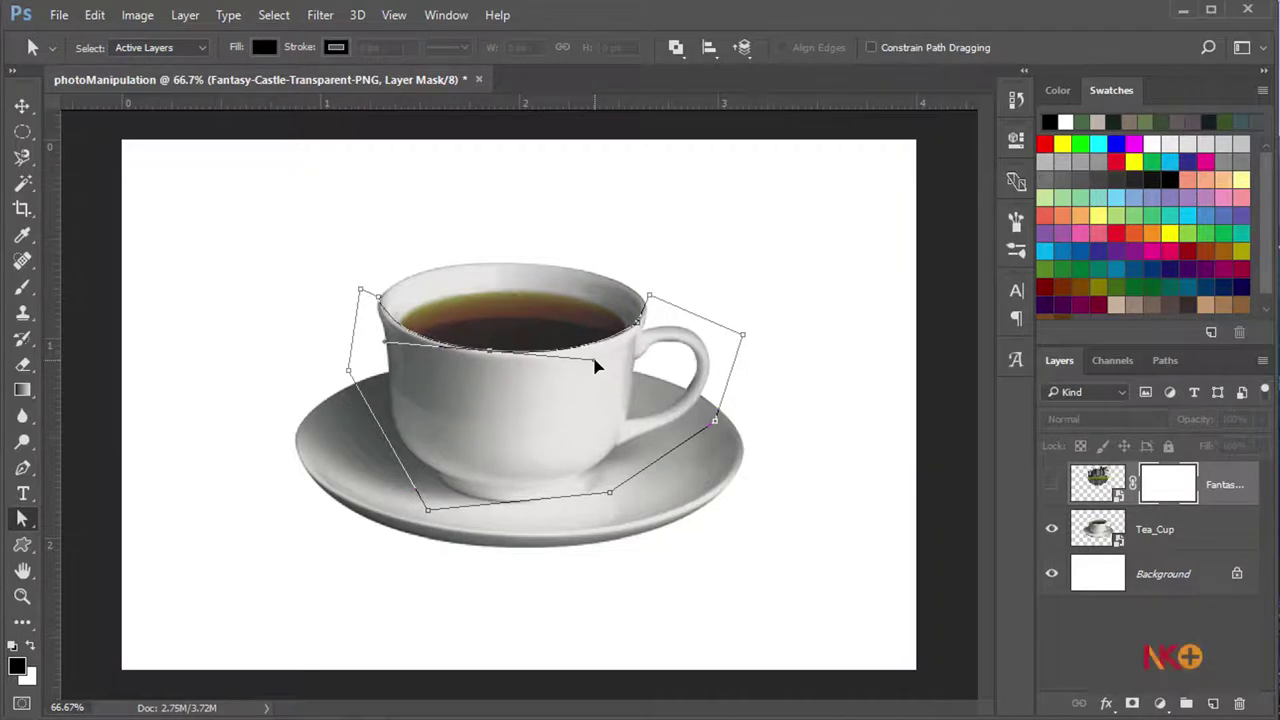
drag(491, 354, 500, 349)
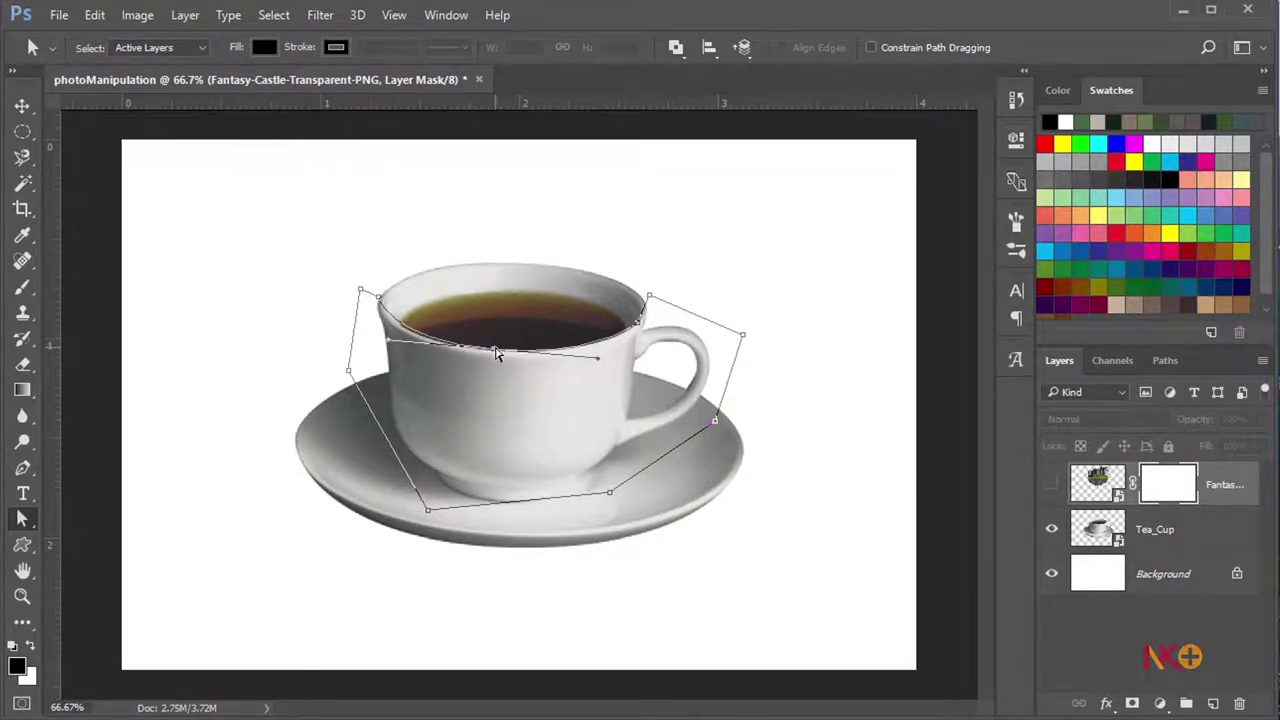
drag(390, 345, 377, 347)
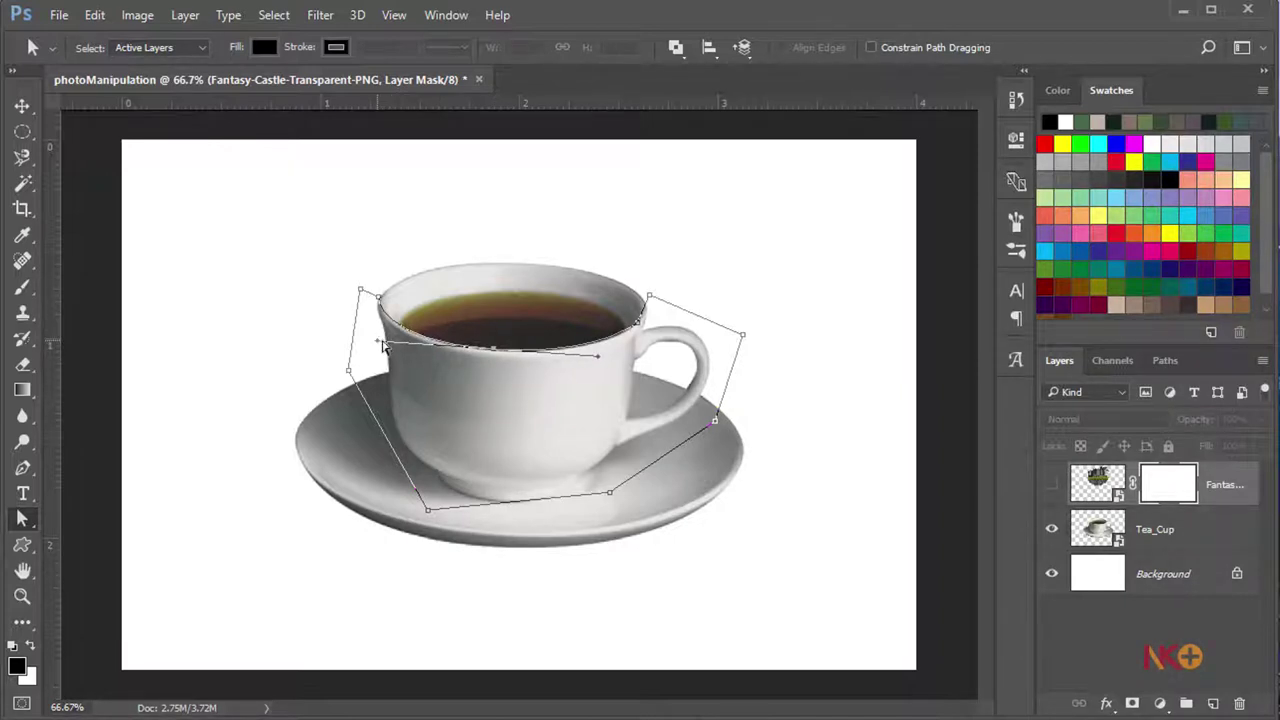
drag(597, 359, 602, 362)
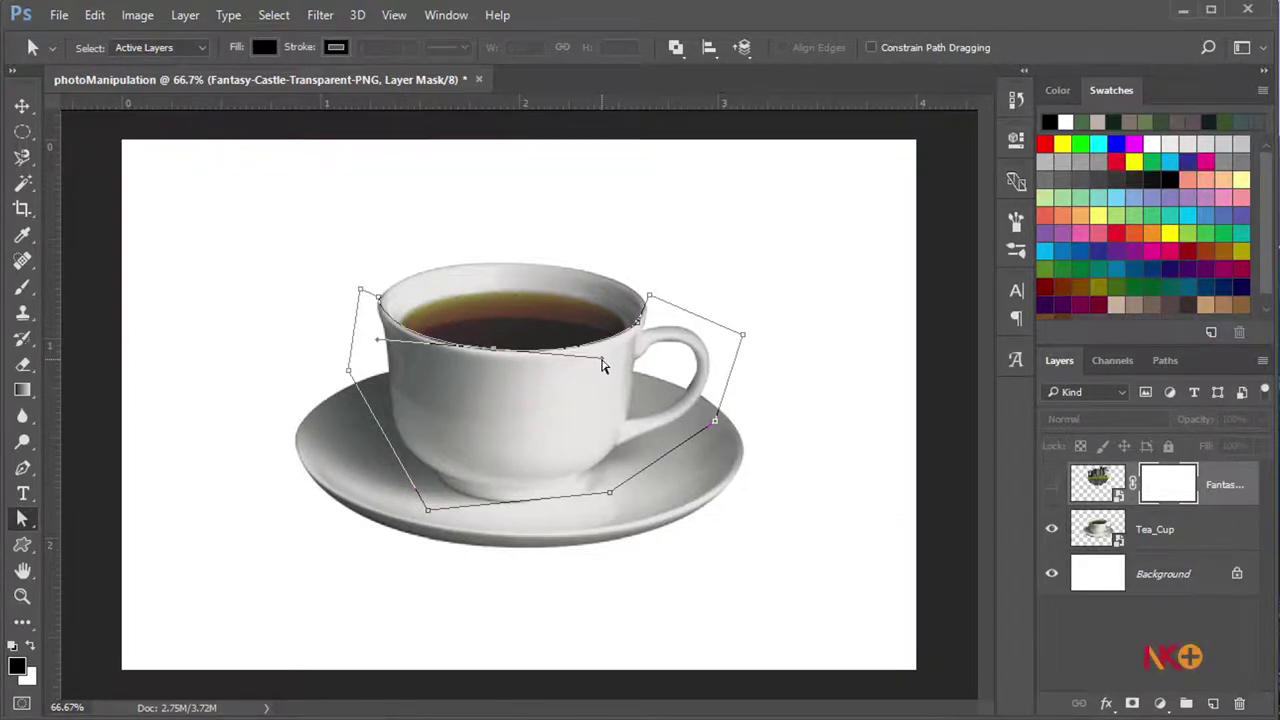
key(Return)
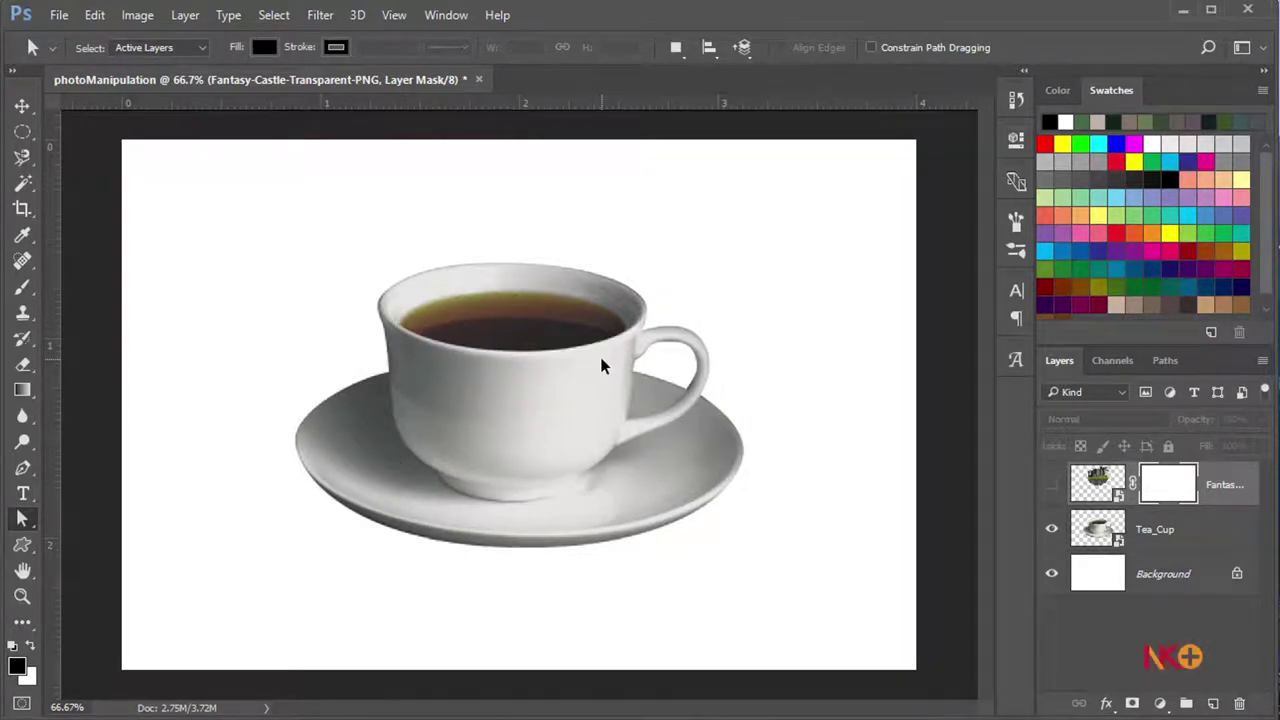
click(601, 366)
Turn the cup path into a 2 px feathered selection and show the Fantasy-Castle layer
right_click(522, 418)
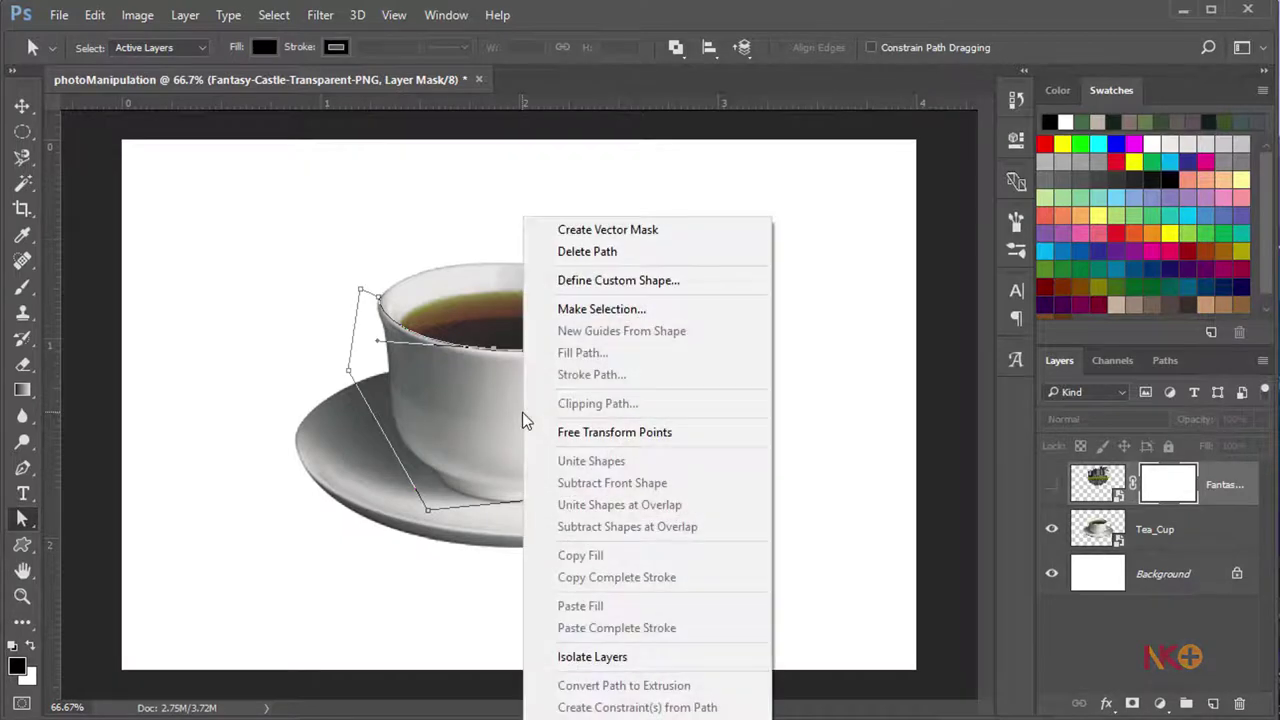
click(620, 310)
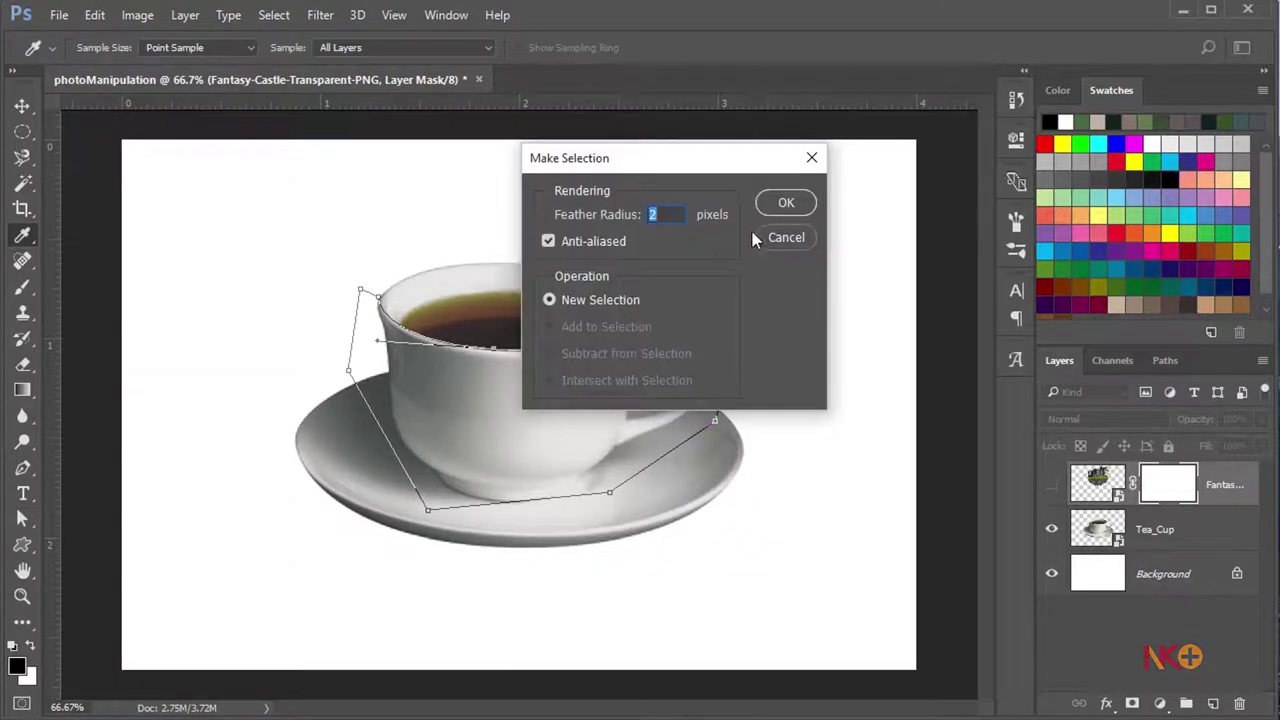
click(786, 203)
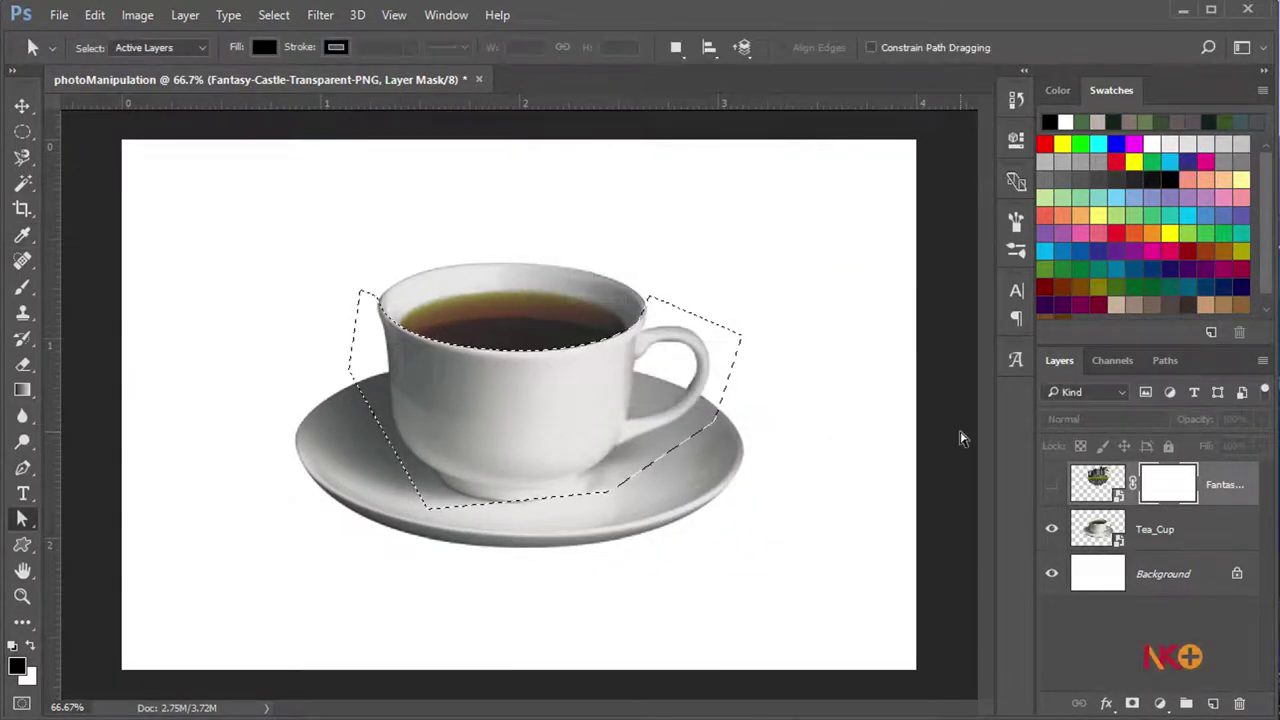
click(1051, 485)
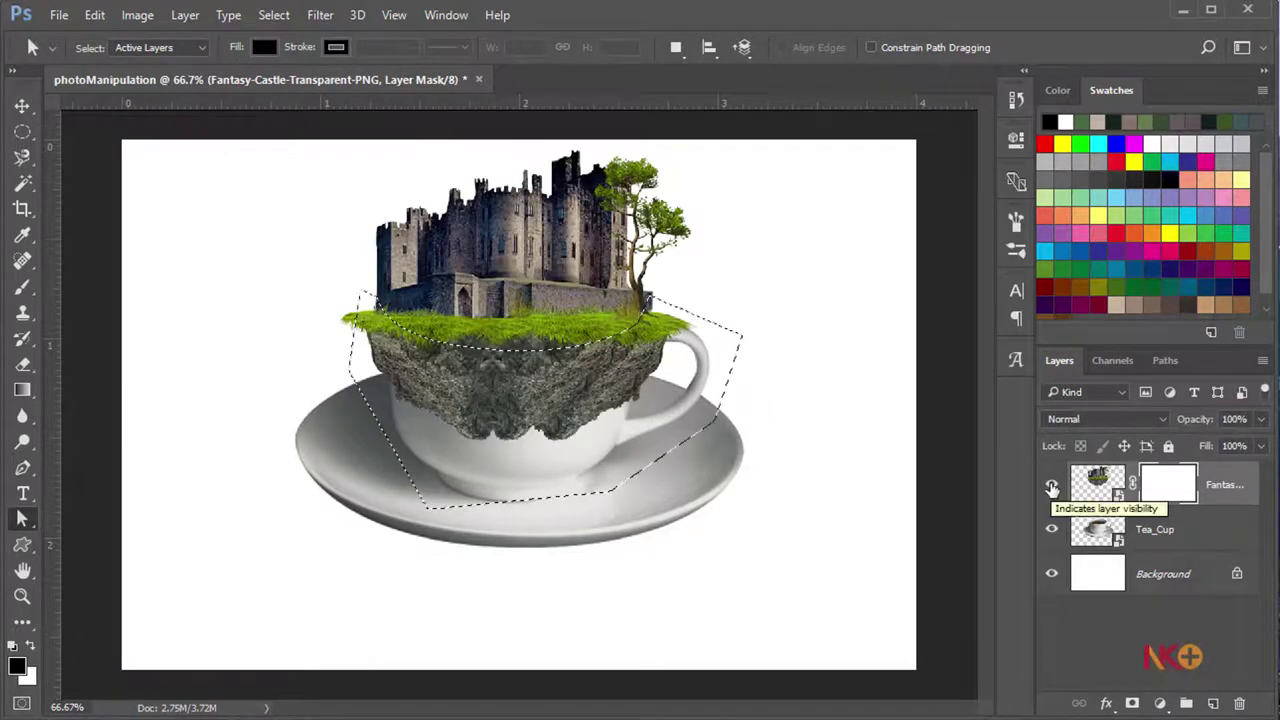
Paint black on the castle mask to hide the rocky underside and stray speck, using a 50 px brush
click(22, 287)
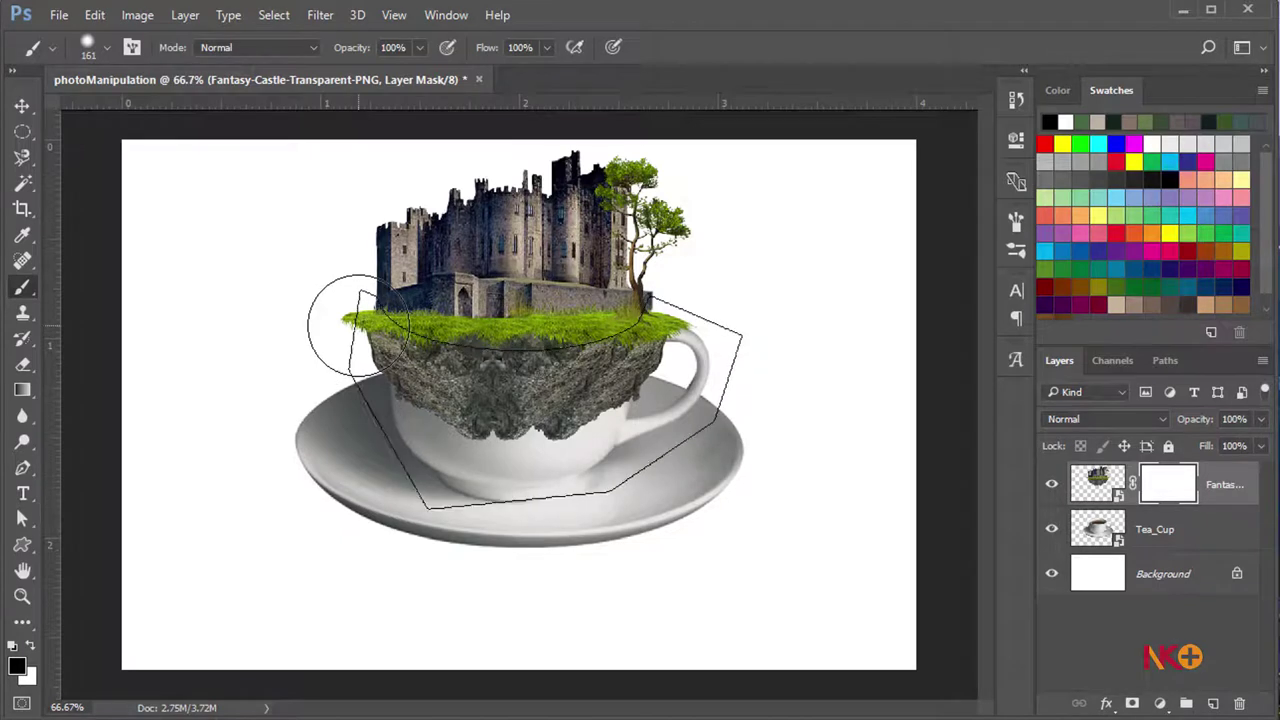
mouse_move(345, 320)
mouse_down()
mouse_move(680, 335)
mouse_move(486, 414)
mouse_move(337, 300)
mouse_move(718, 424)
mouse_up()
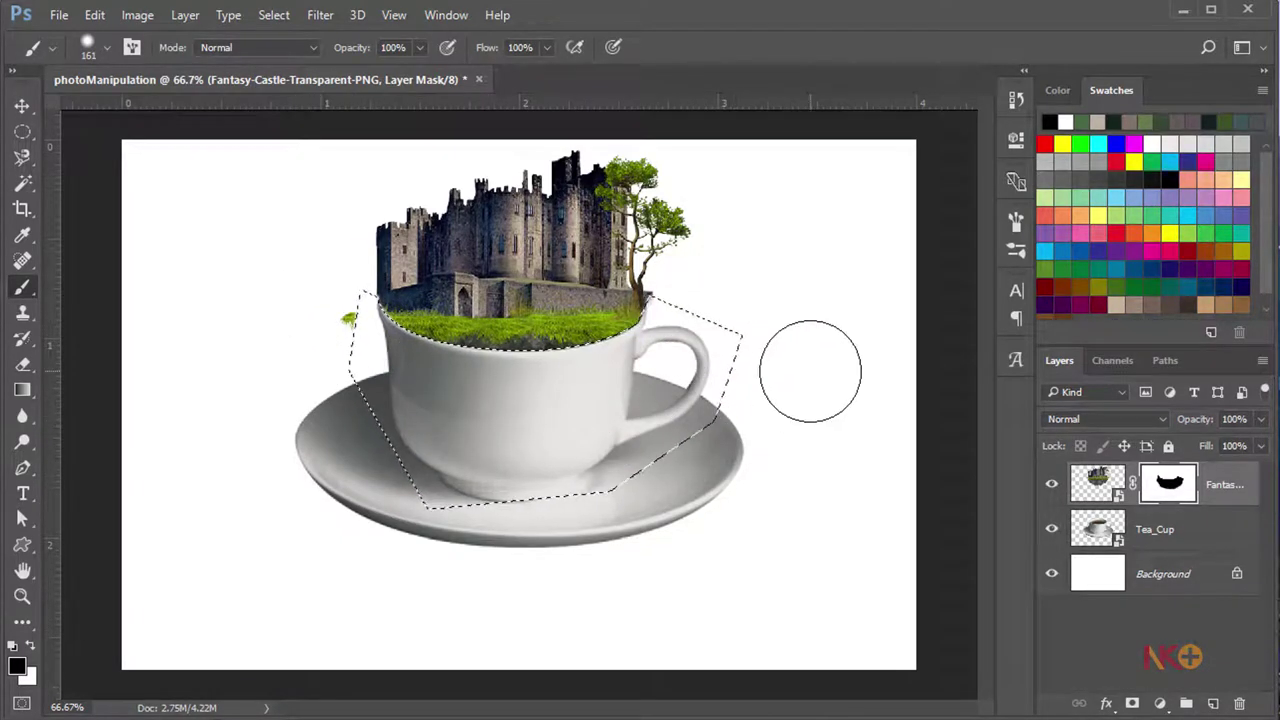
key(ctrl+d)
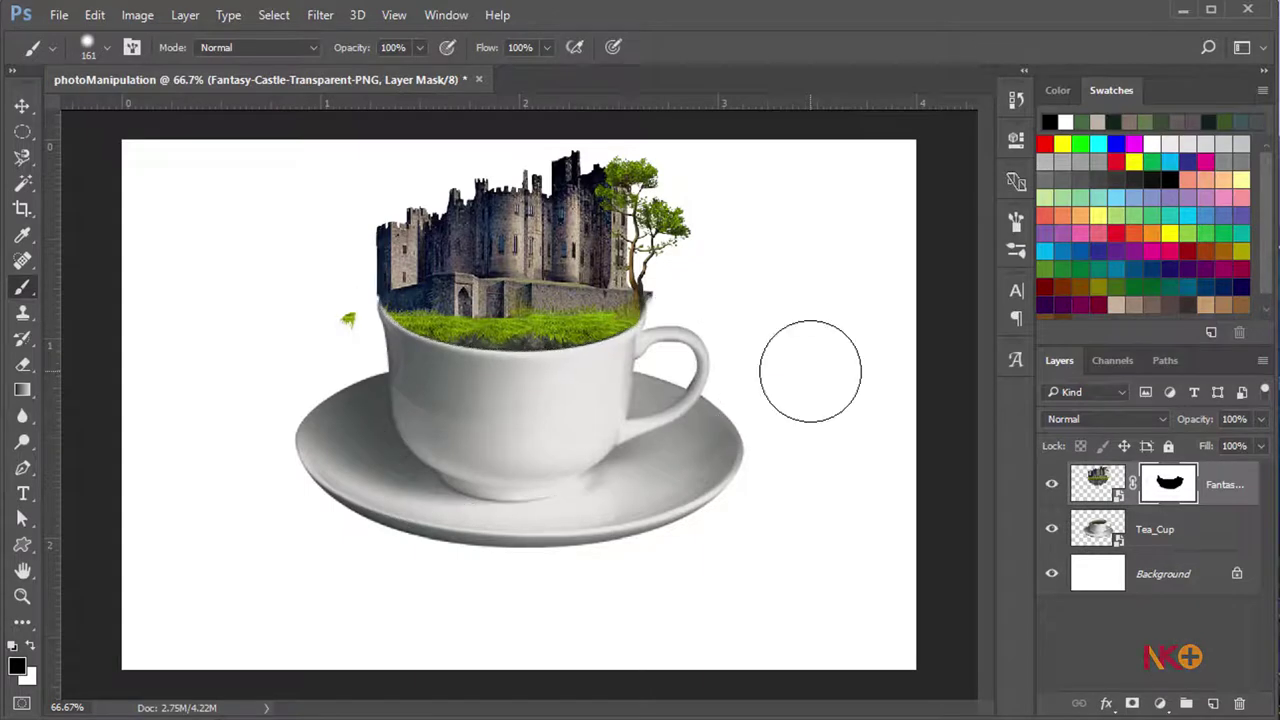
click(319, 314)
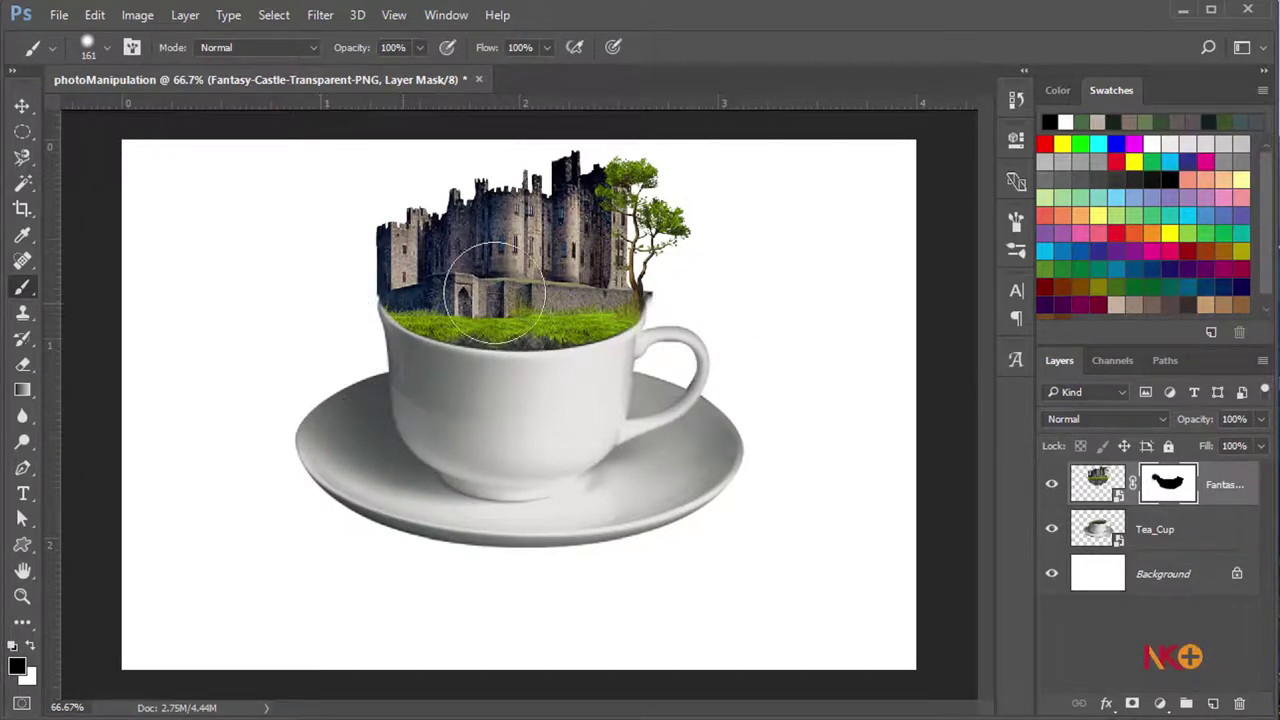
right_click(776, 266)
click(910, 316)
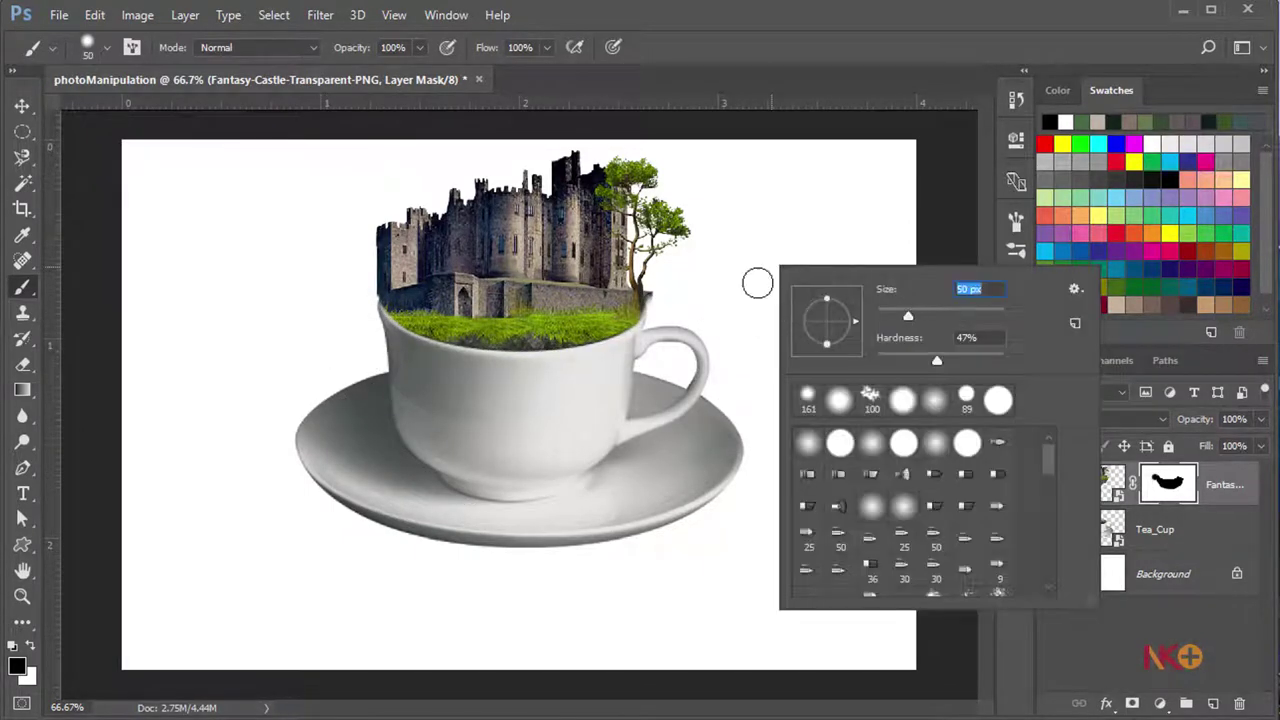
click(658, 287)
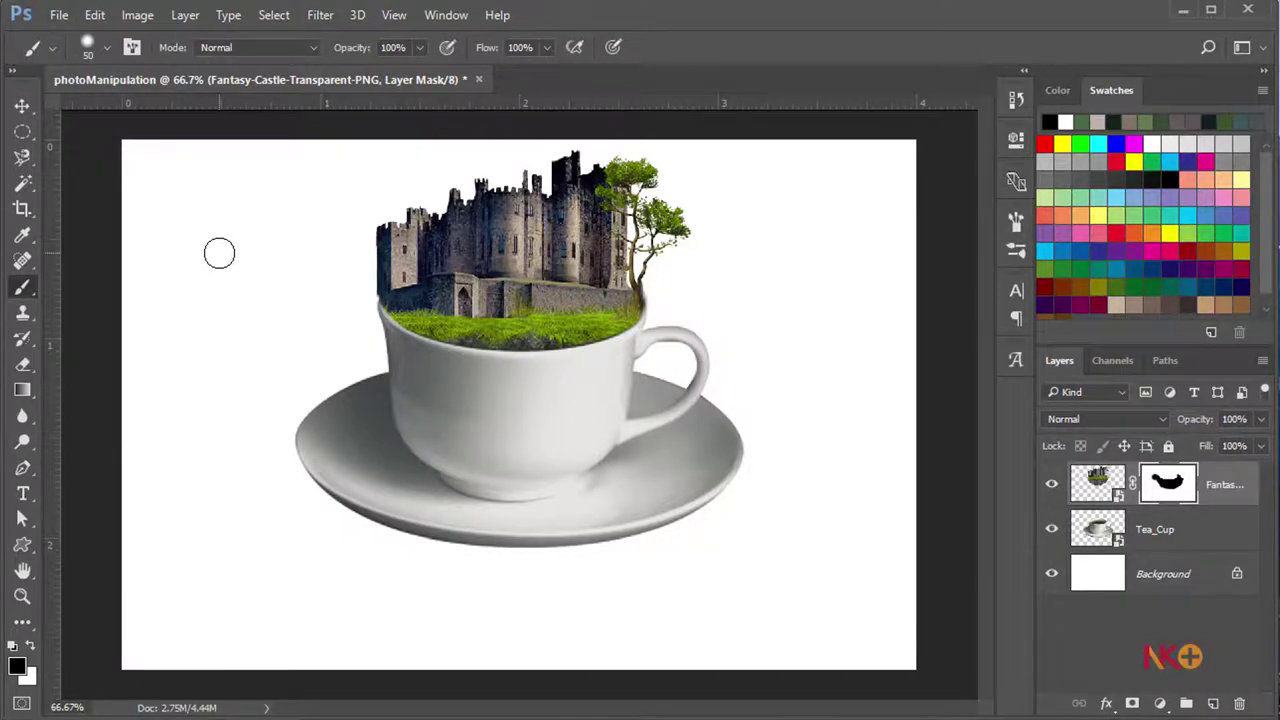
Embed the pexels-photo-257433 landscape as a new layer and commit it
key(v)
click(59, 15)
click(142, 379)
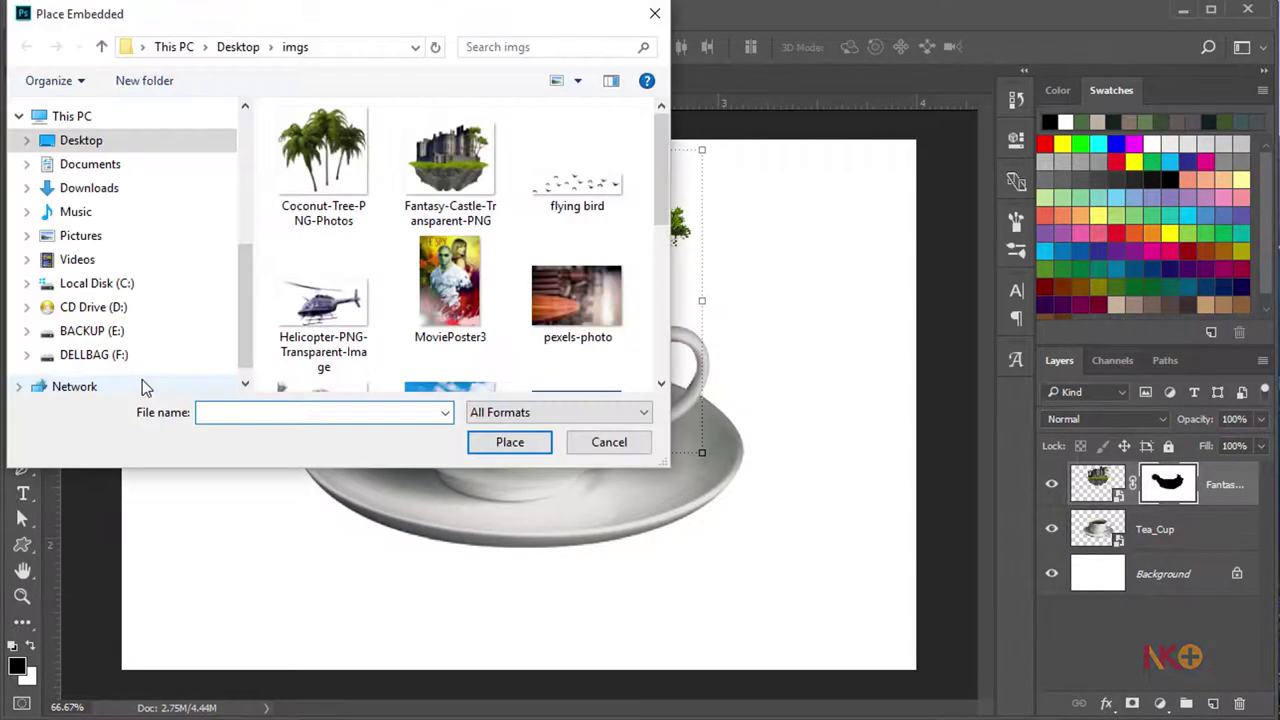
drag(655, 184, 656, 238)
click(450, 262)
click(505, 443)
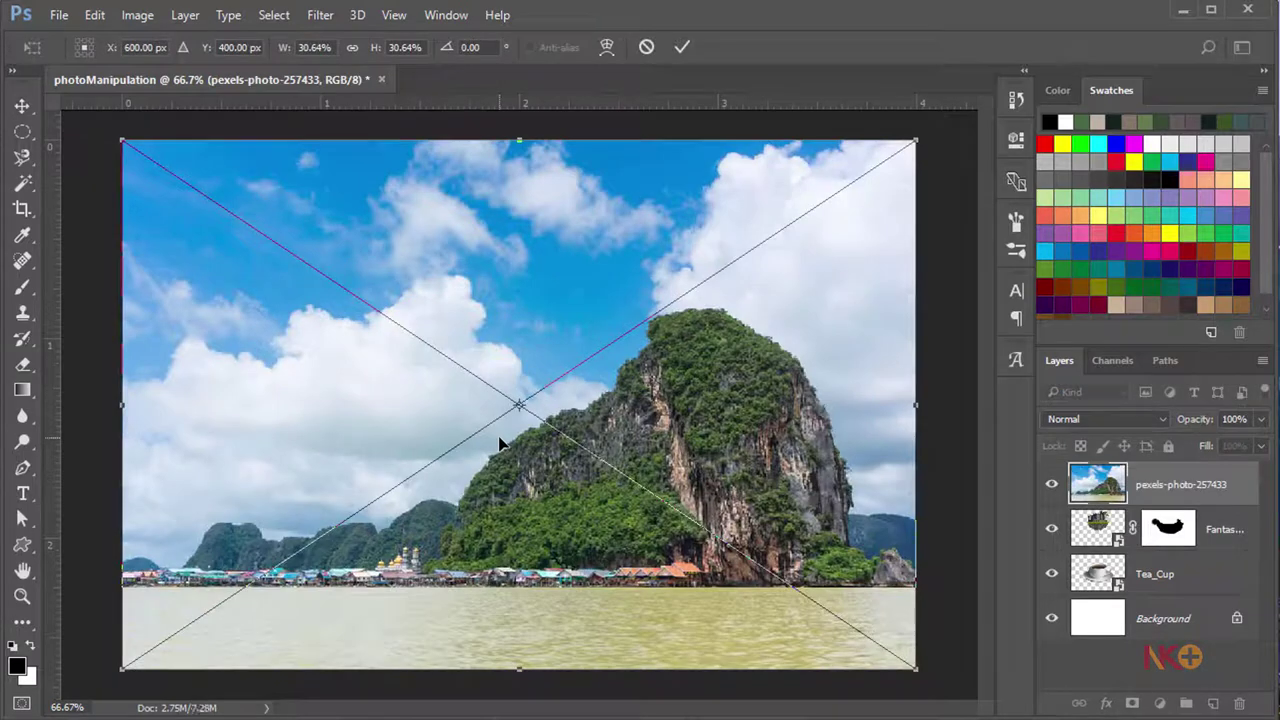
key(Return)
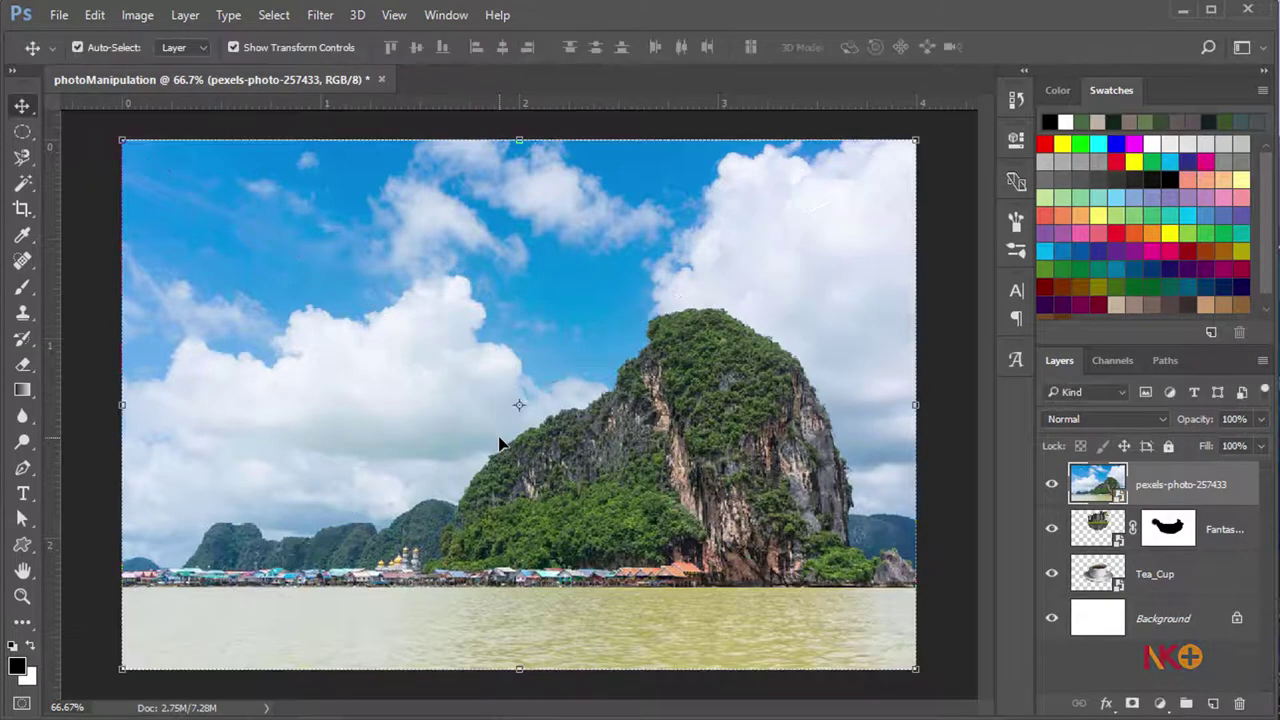
Trace the rocky mountain with the Magnetic Lasso and copy it to Layer 1
click(22, 157)
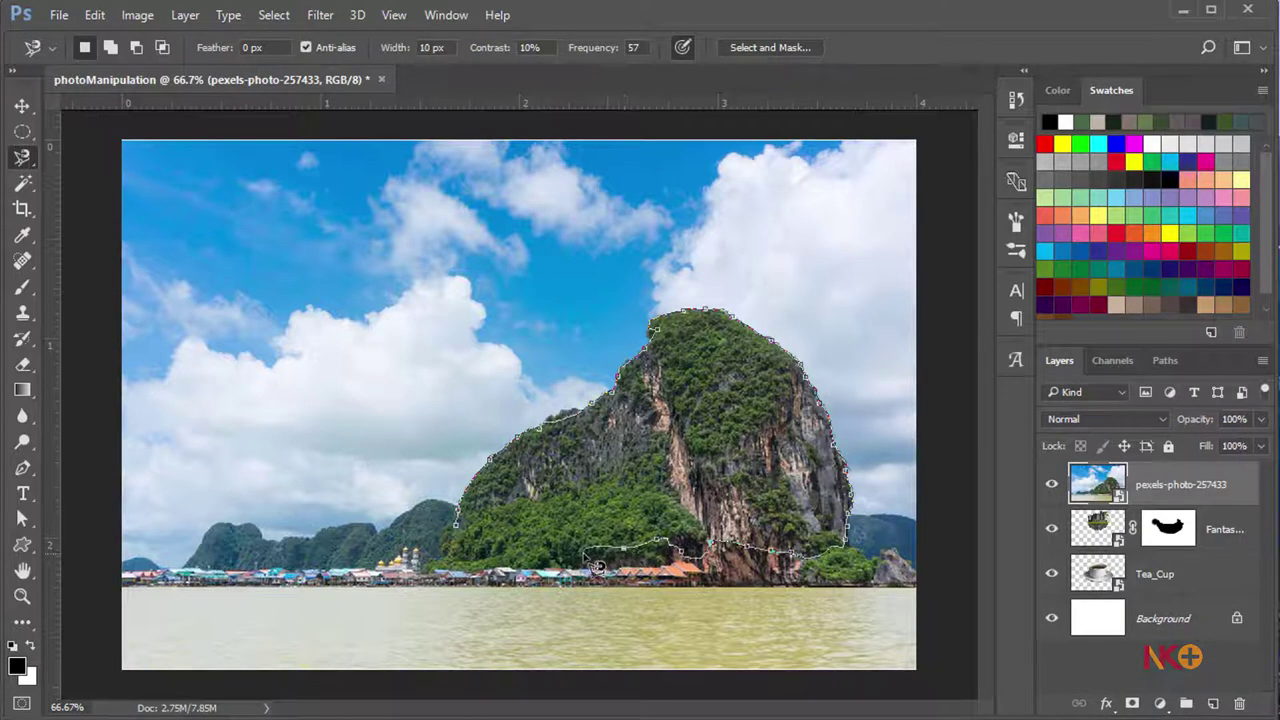
click(466, 540)
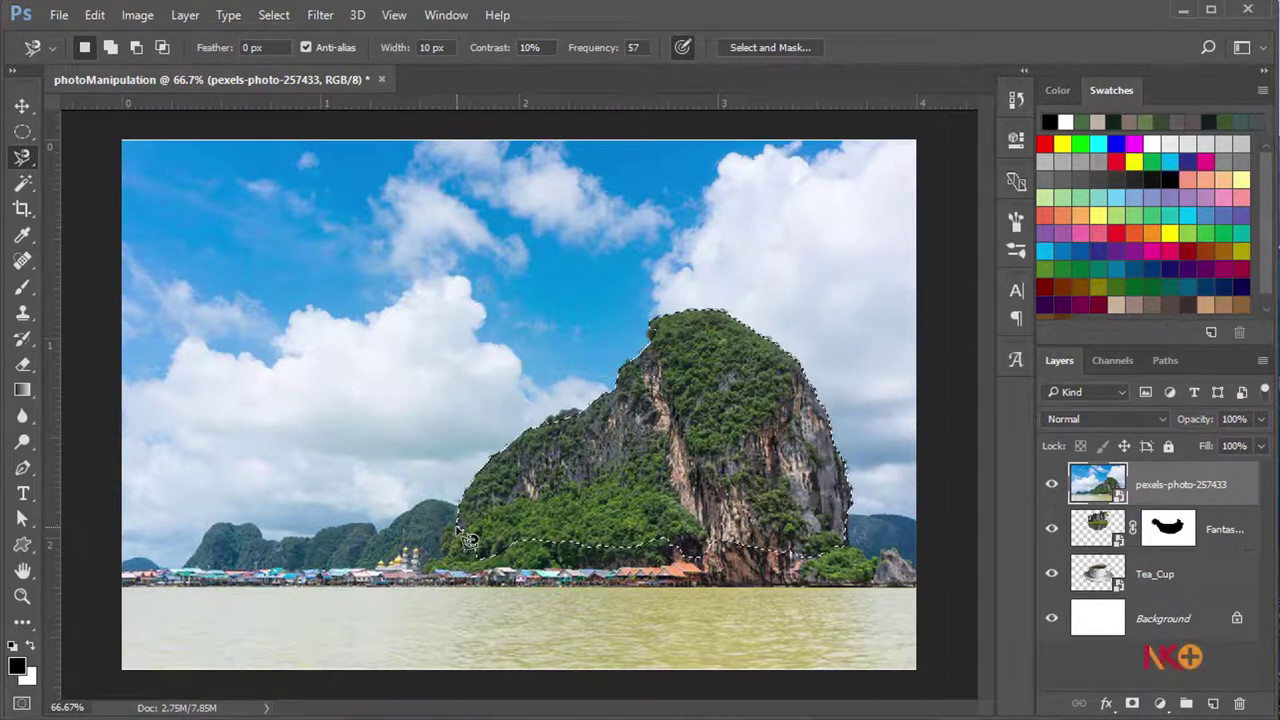
key(ctrl+j)
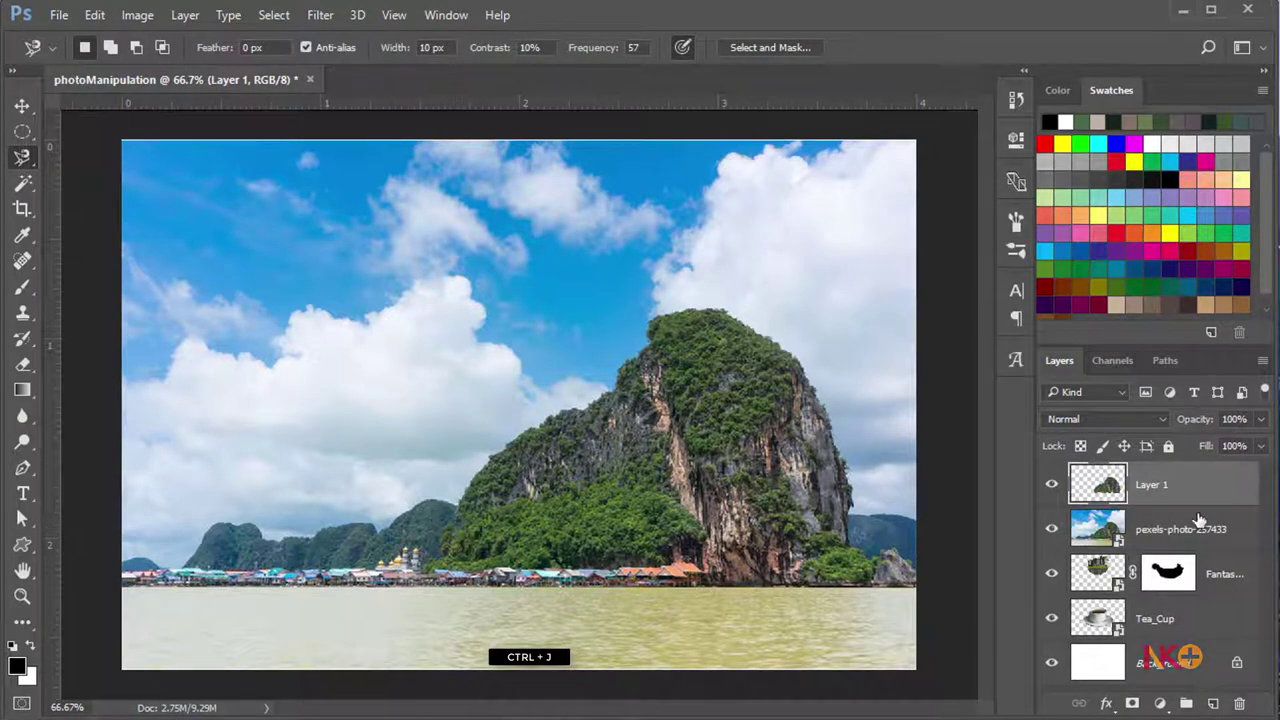
Delete the pexels-photo-257433 landscape layer
click(1199, 528)
click(1240, 703)
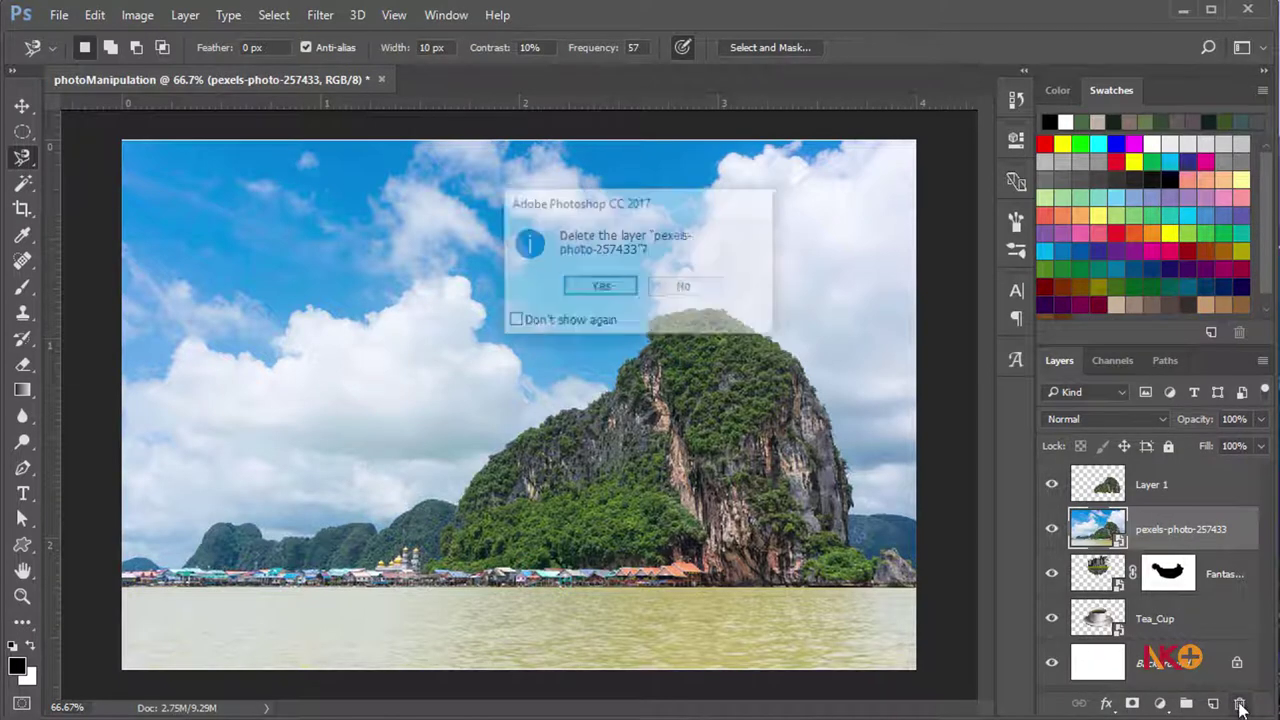
click(612, 290)
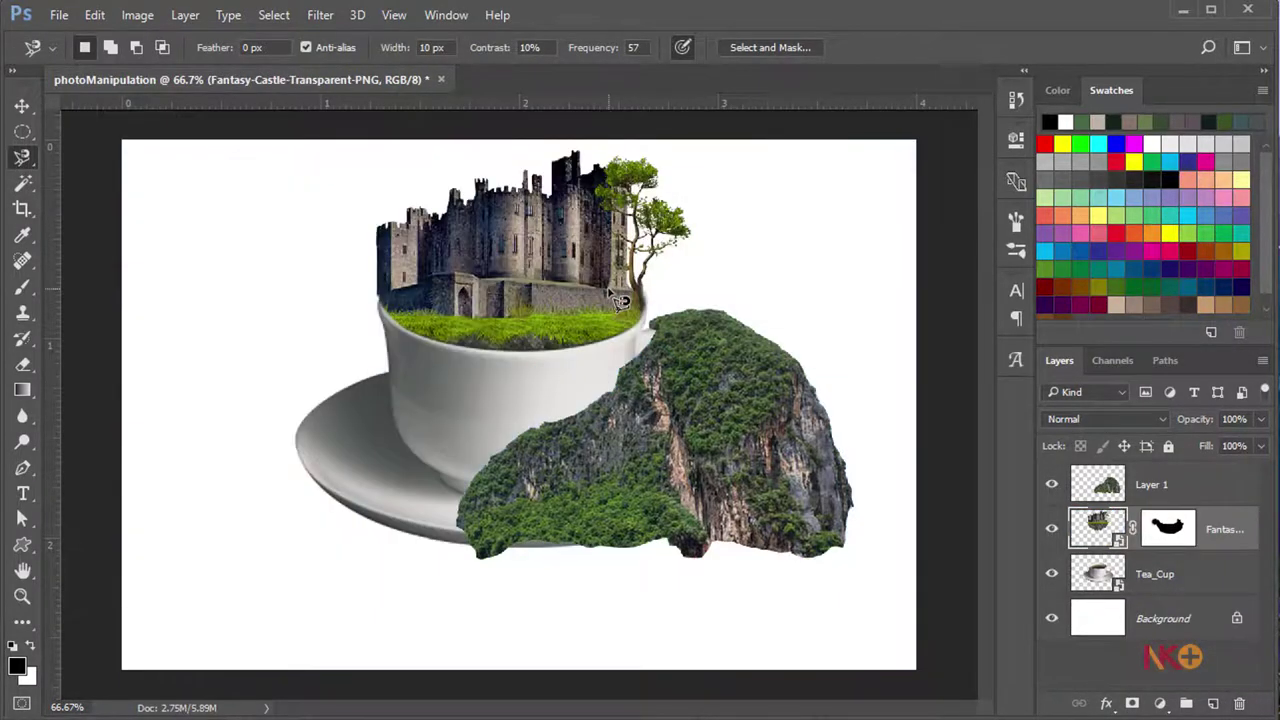
Shrink the Layer 1 rock cutout to about half size
click(1157, 487)
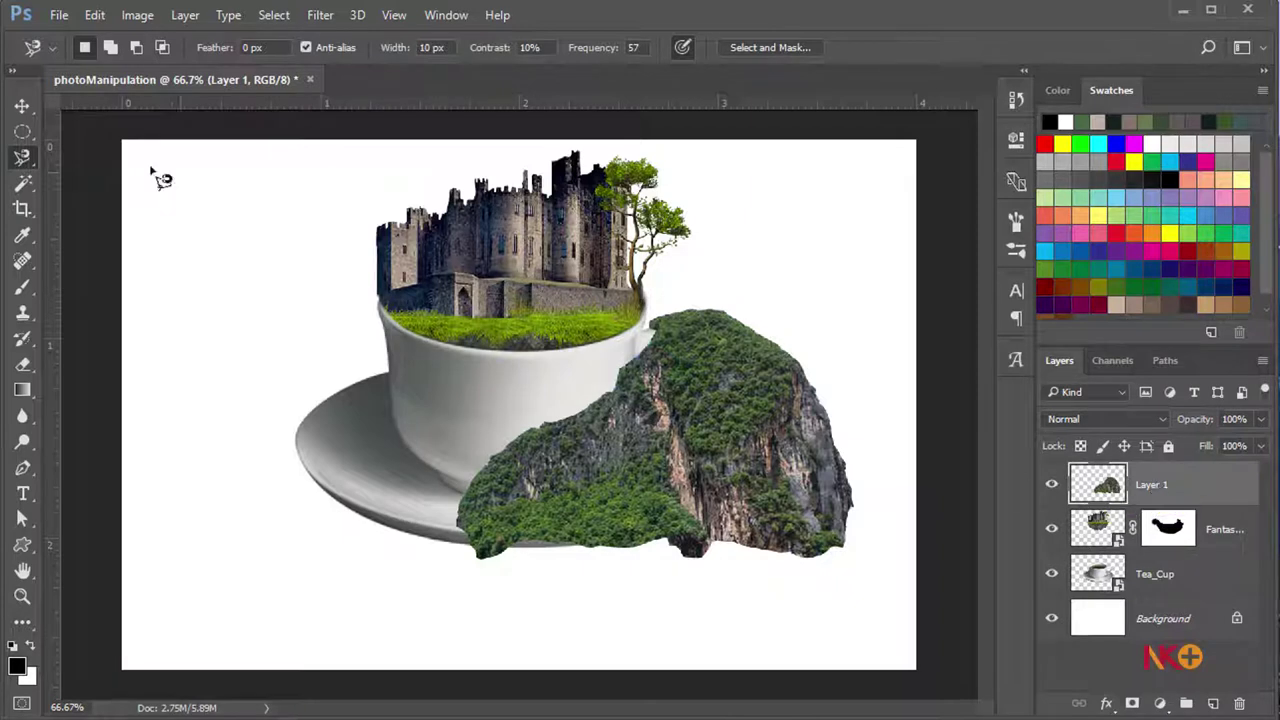
click(23, 107)
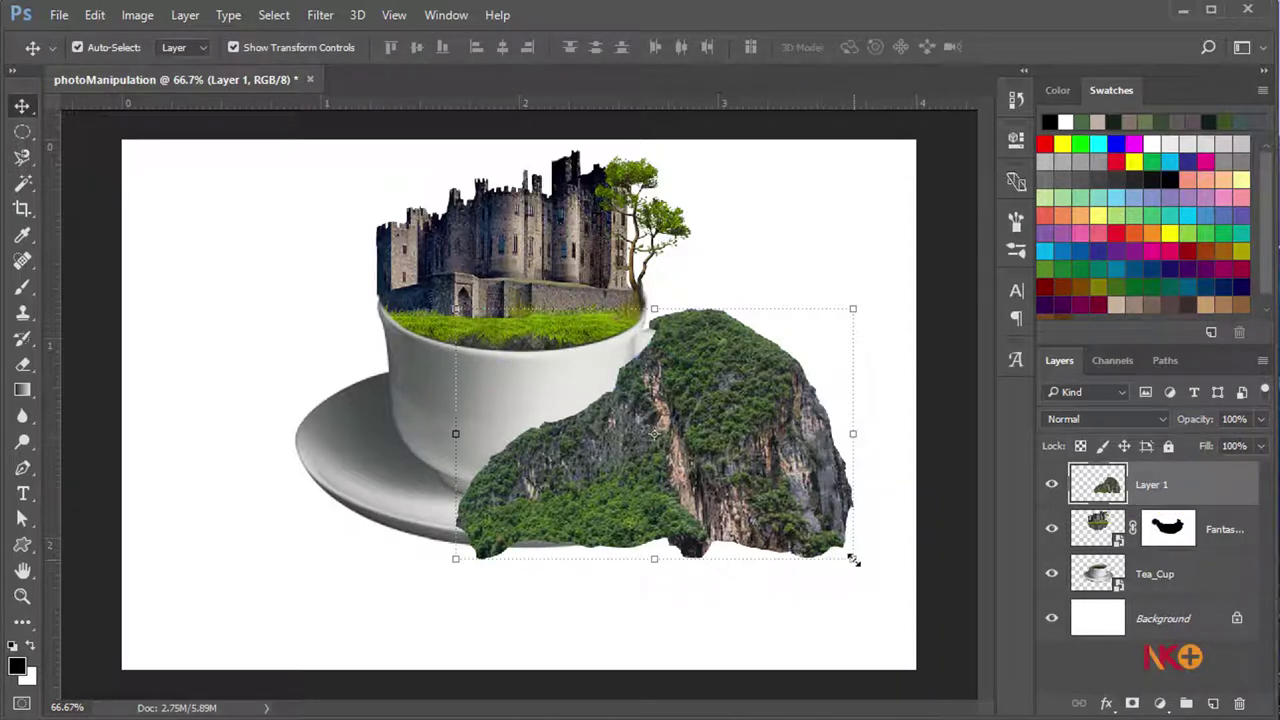
drag(854, 560, 768, 506)
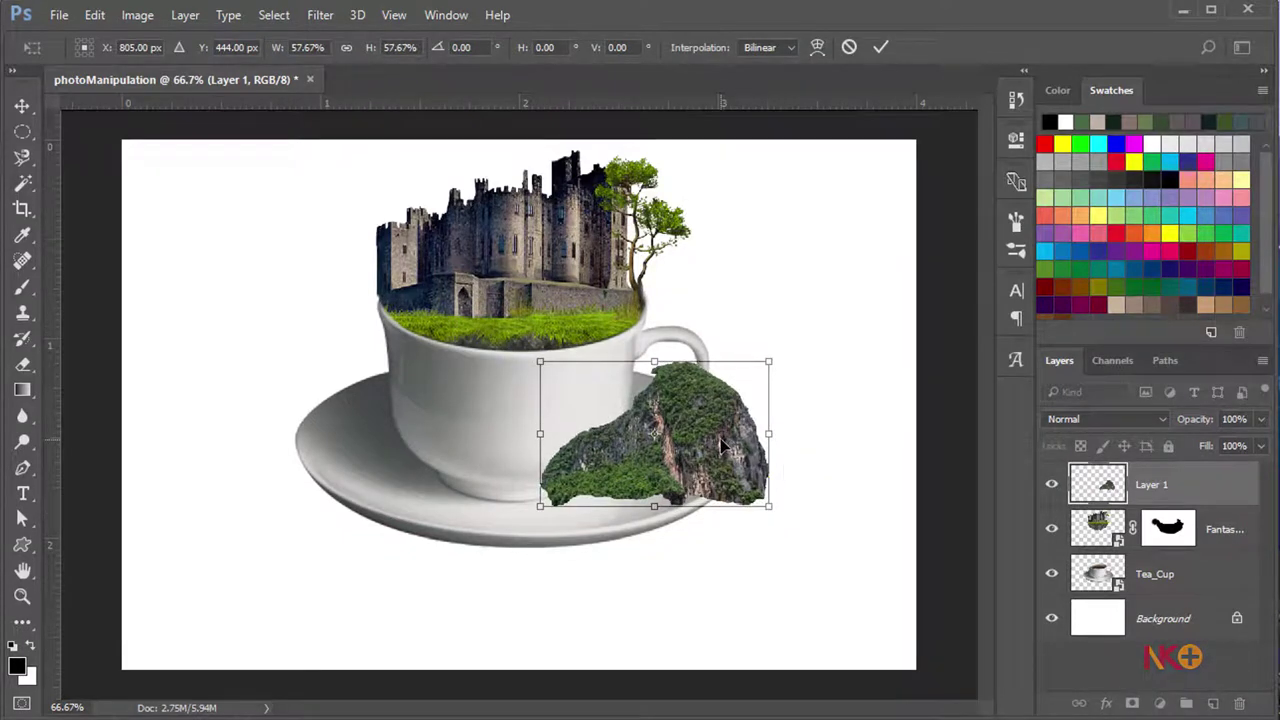
key(Return)
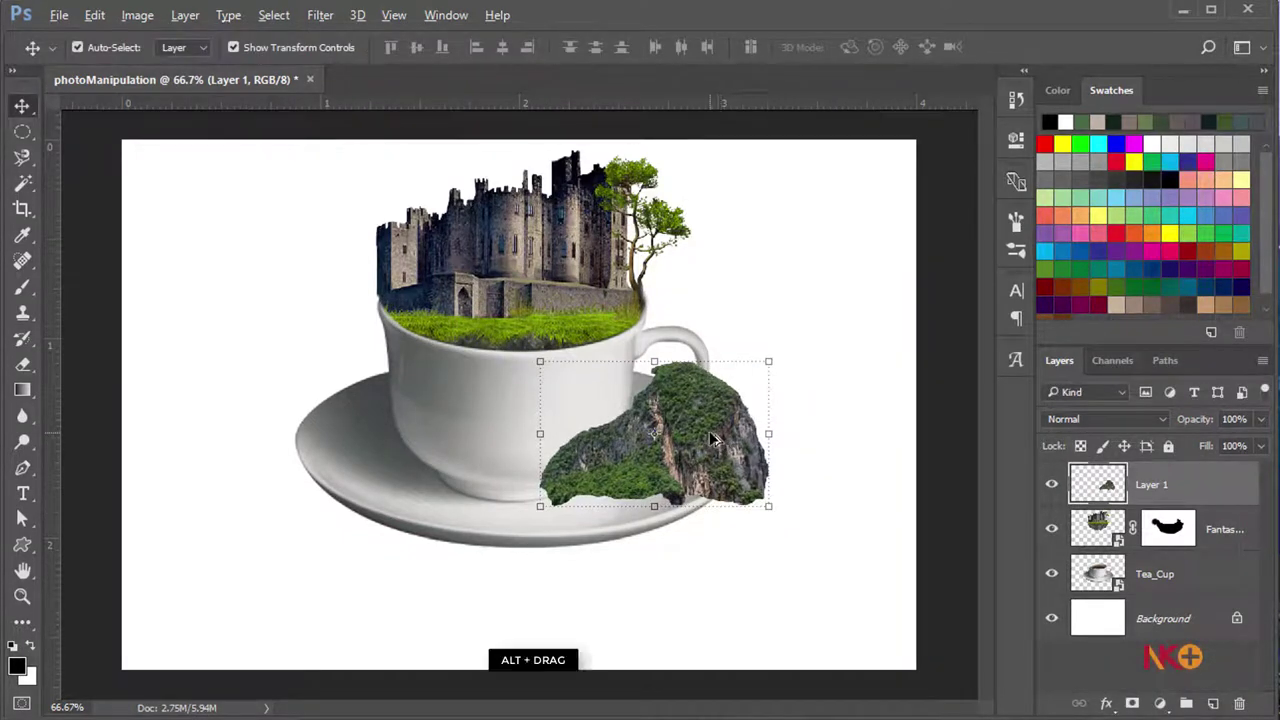
Duplicate the rock, flip a copy horizontally, and place copies along the saucer's front
mouse_move(720, 438)
mouse_down()
mouse_move(600, 470)
mouse_move(455, 450)
mouse_up()
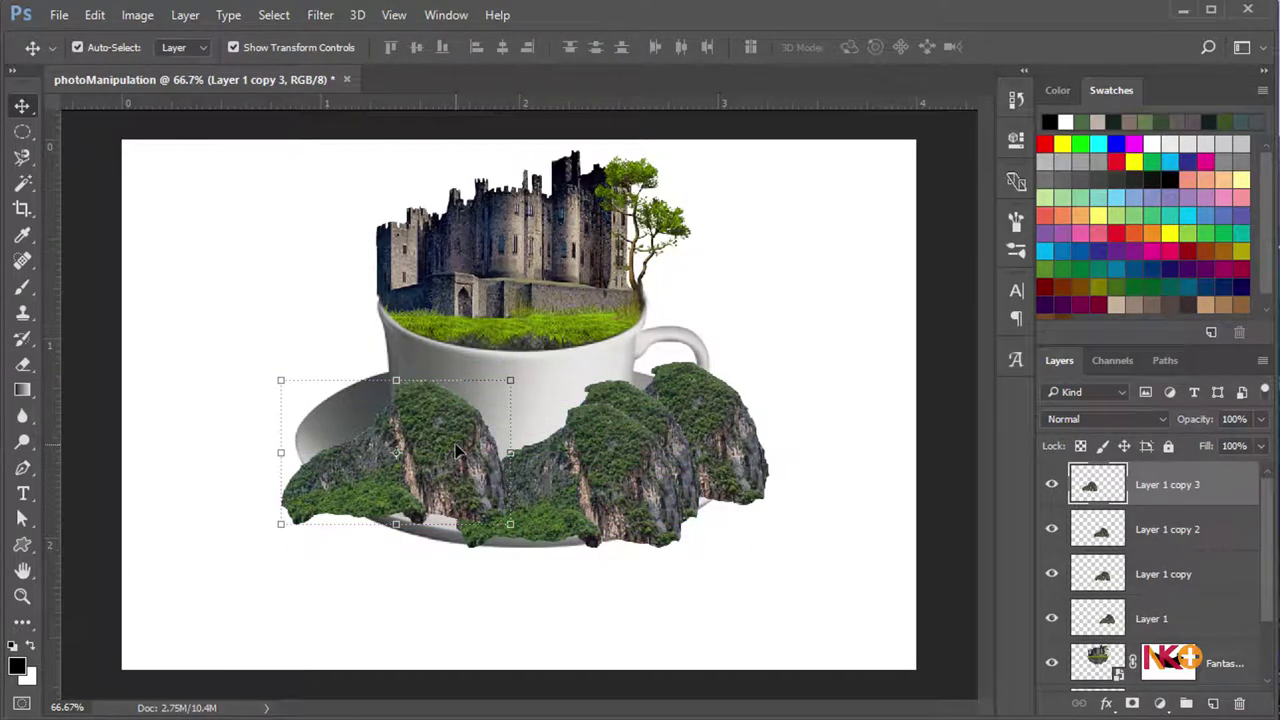
key(ctrl+t)
right_click(455, 443)
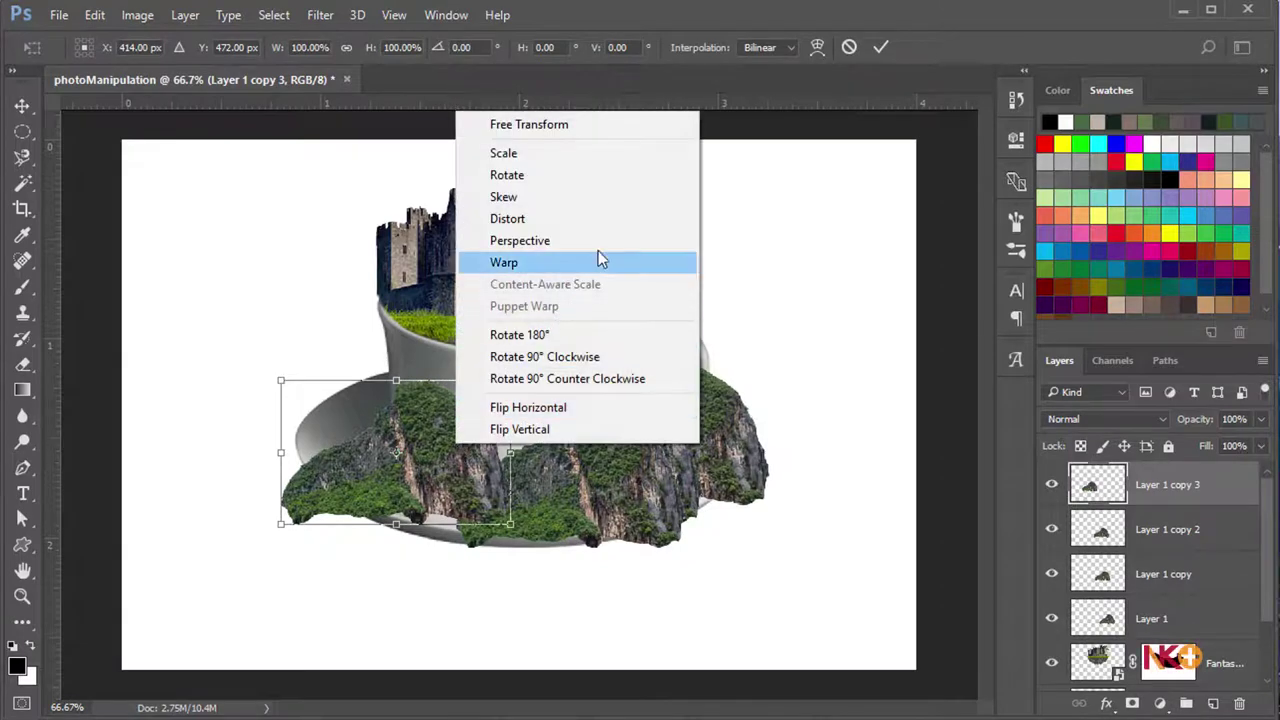
click(585, 407)
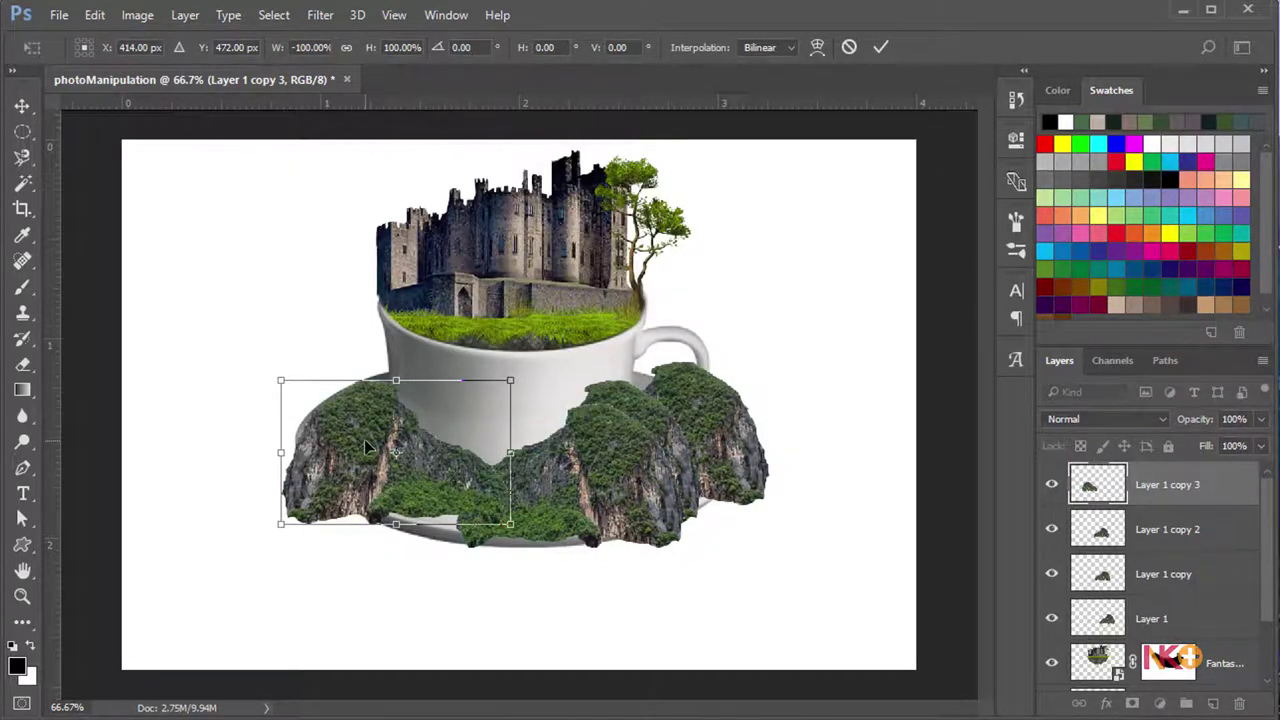
key(Return)
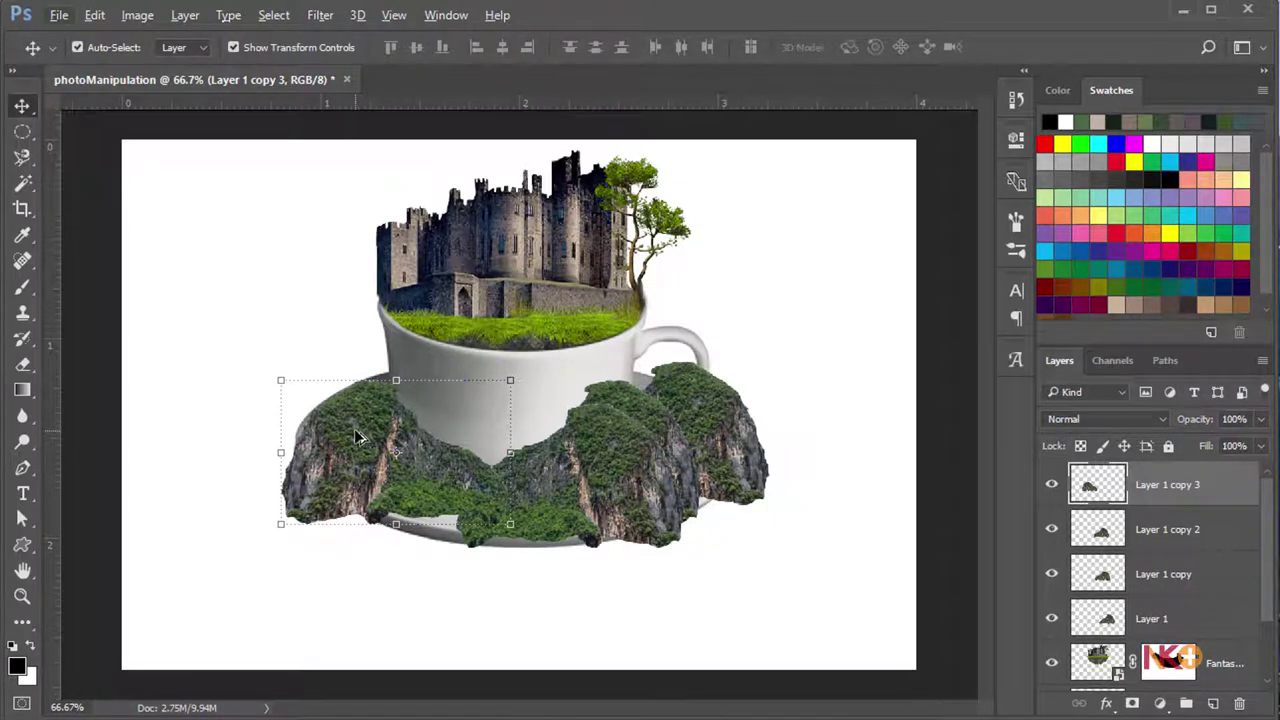
mouse_move(358, 435)
mouse_down()
mouse_move(388, 452)
mouse_move(376, 468)
mouse_move(407, 488)
mouse_move(400, 480)
mouse_move(438, 473)
mouse_move(472, 484)
mouse_up()
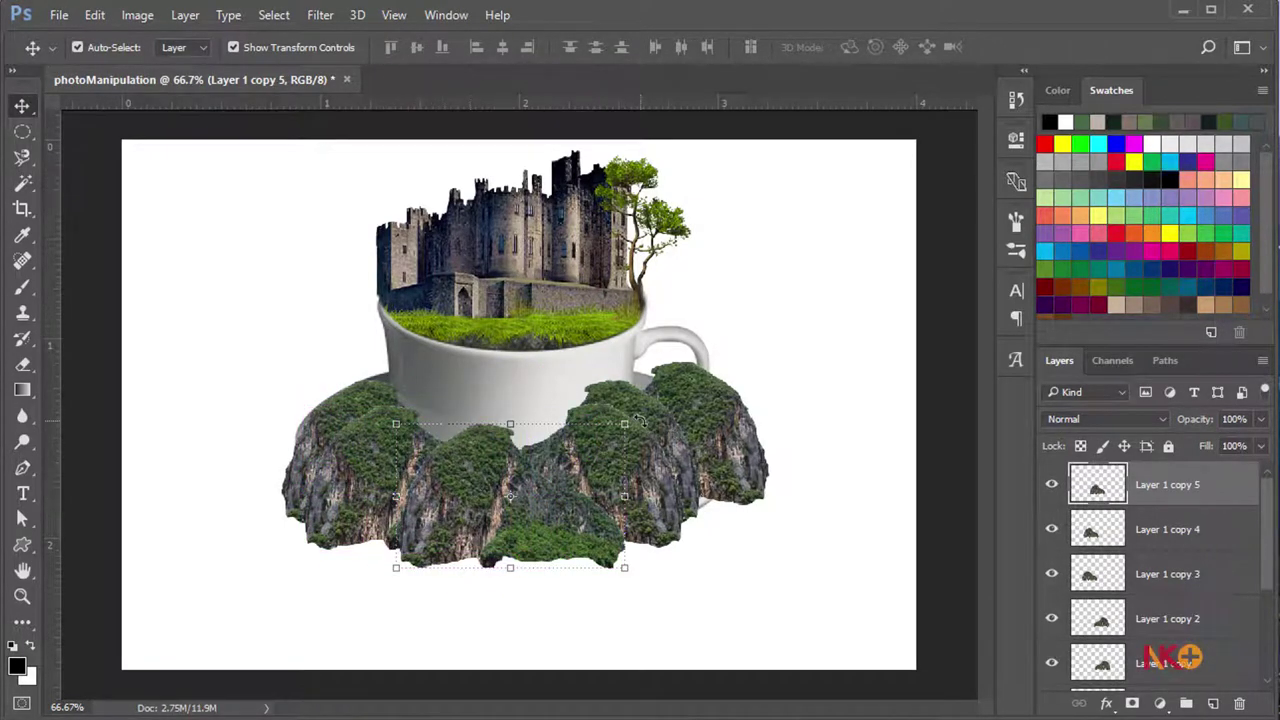
Merge Layer 1 through Layer 1 copy 5 into one layer with a black-filled mask
click(799, 472)
click(745, 435)
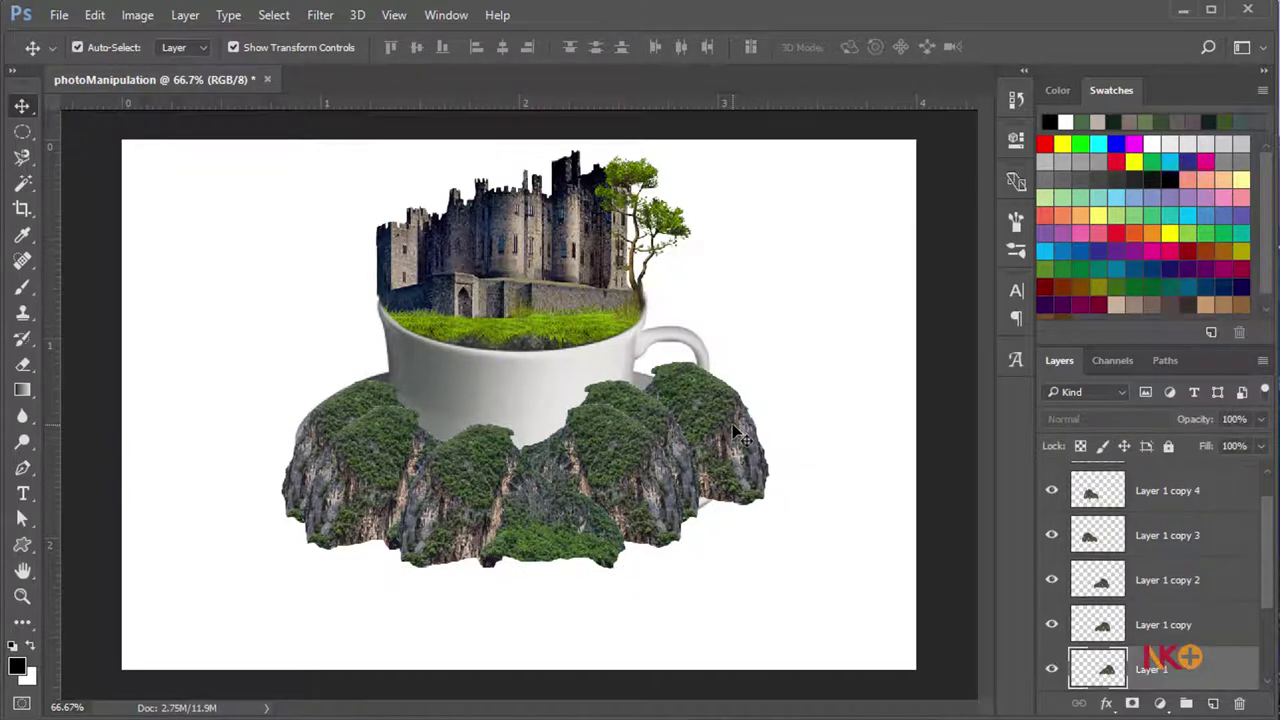
drag(1270, 560, 1270, 522)
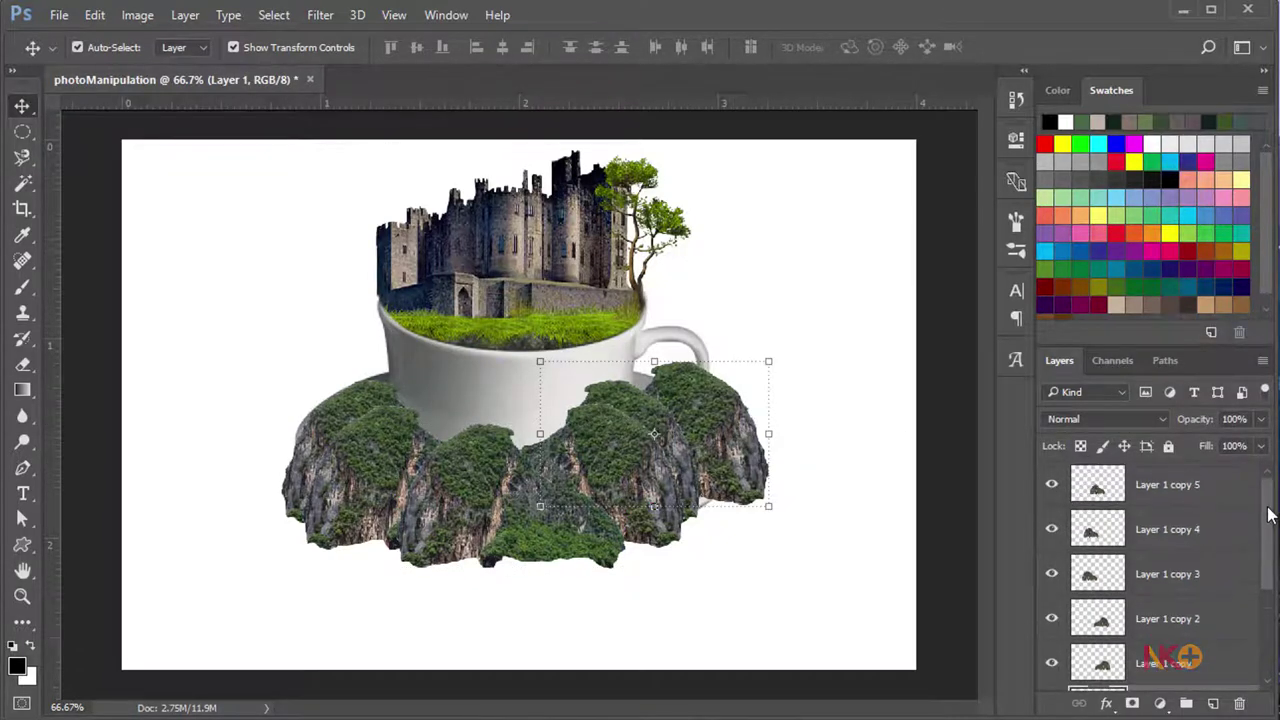
shift+click(1216, 498)
right_click(1215, 492)
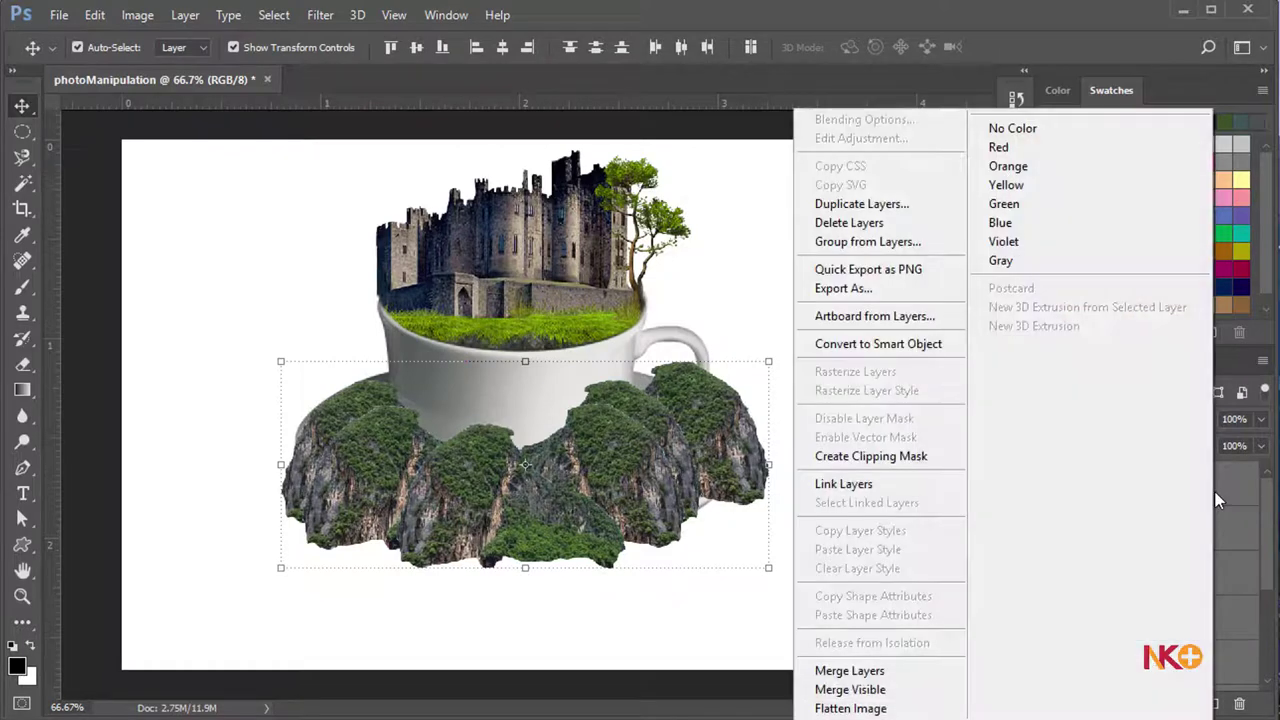
click(897, 672)
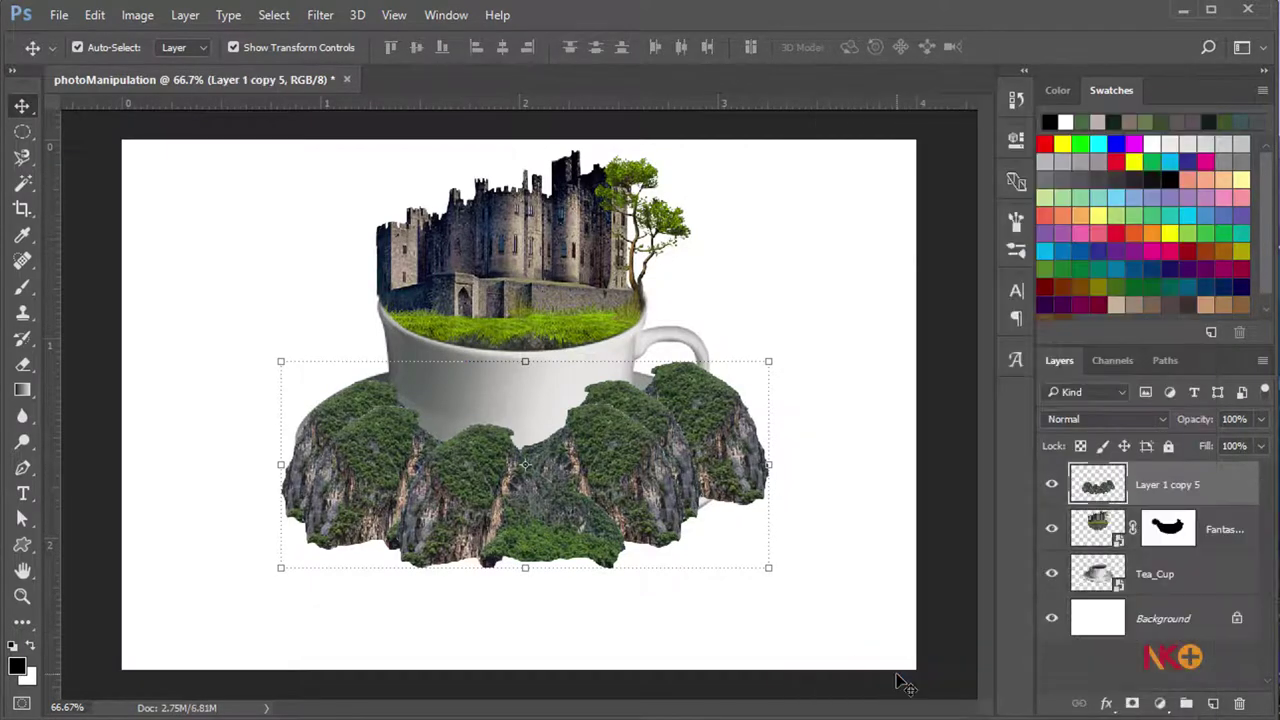
click(1132, 703)
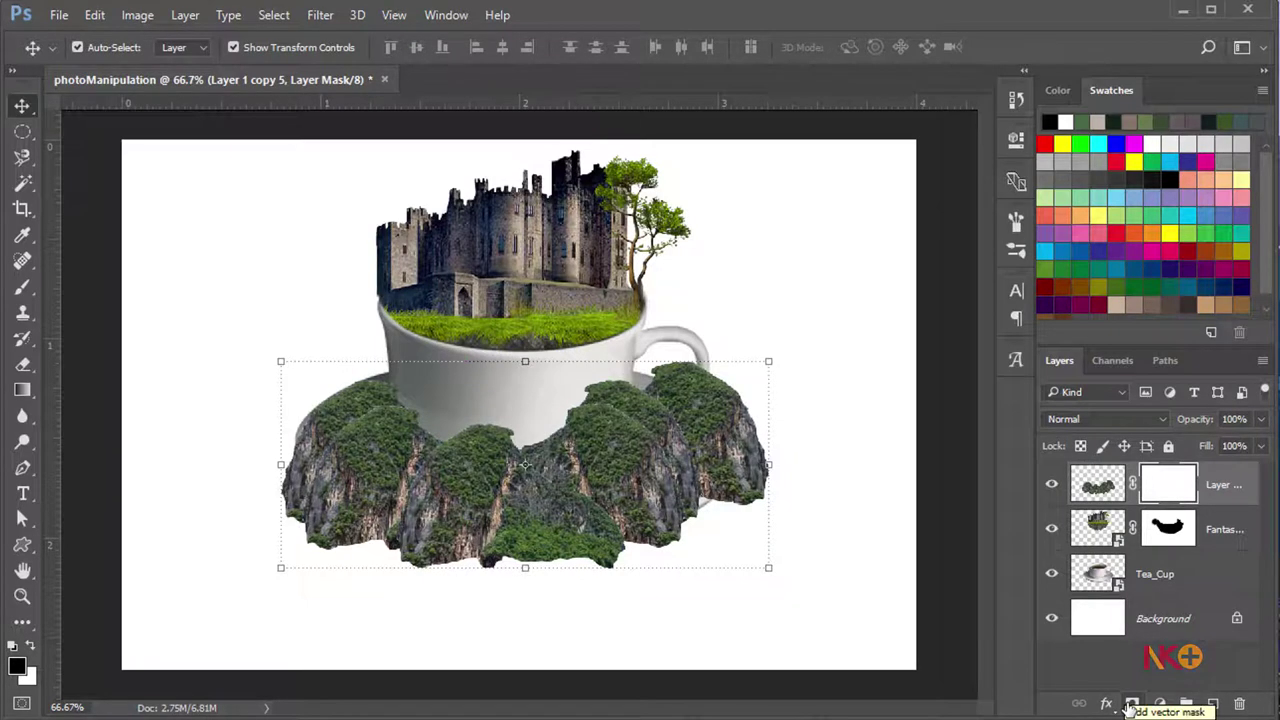
key(alt+BackSpace)
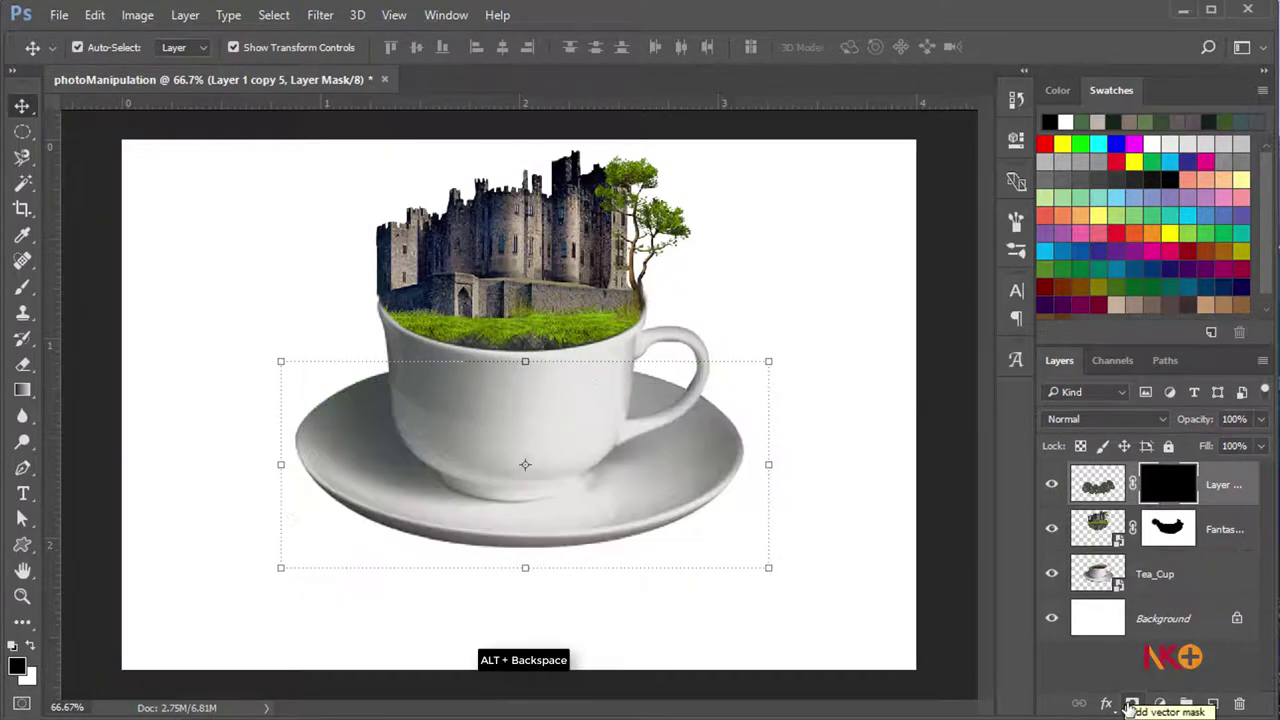
Trace a closed pen path around the saucer's front edge and the cup's lower body
click(24, 288)
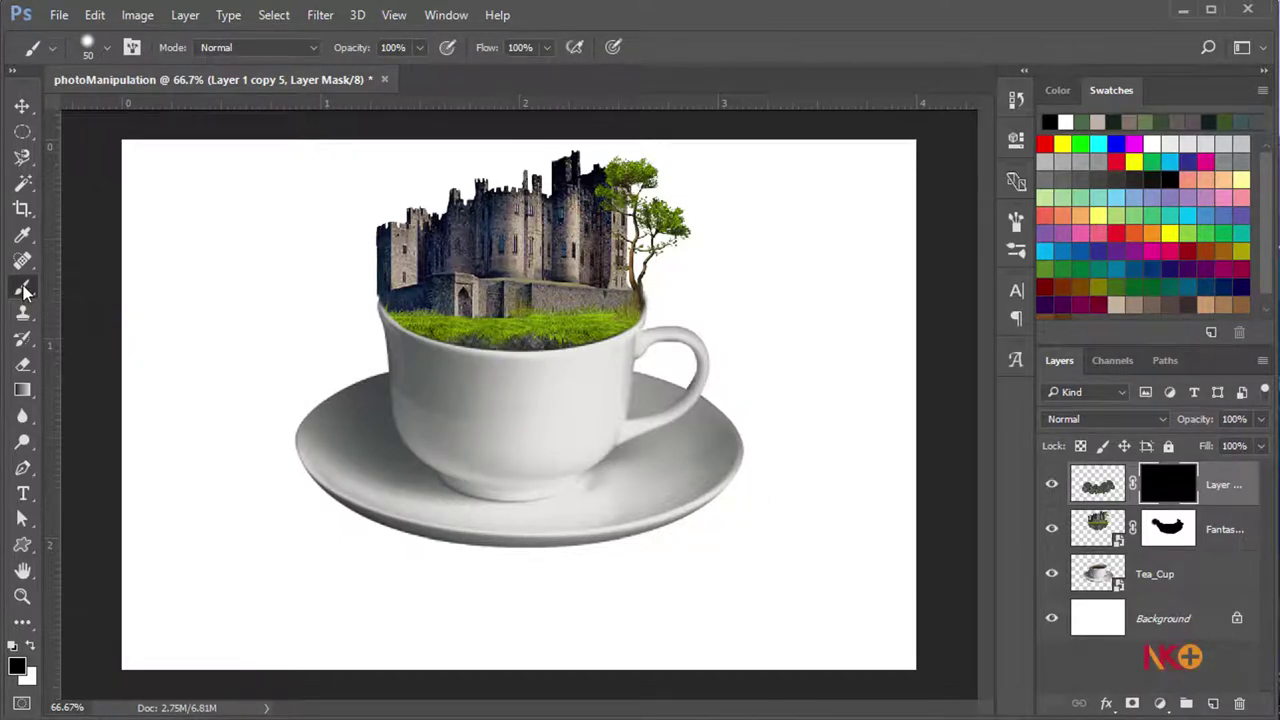
click(22, 467)
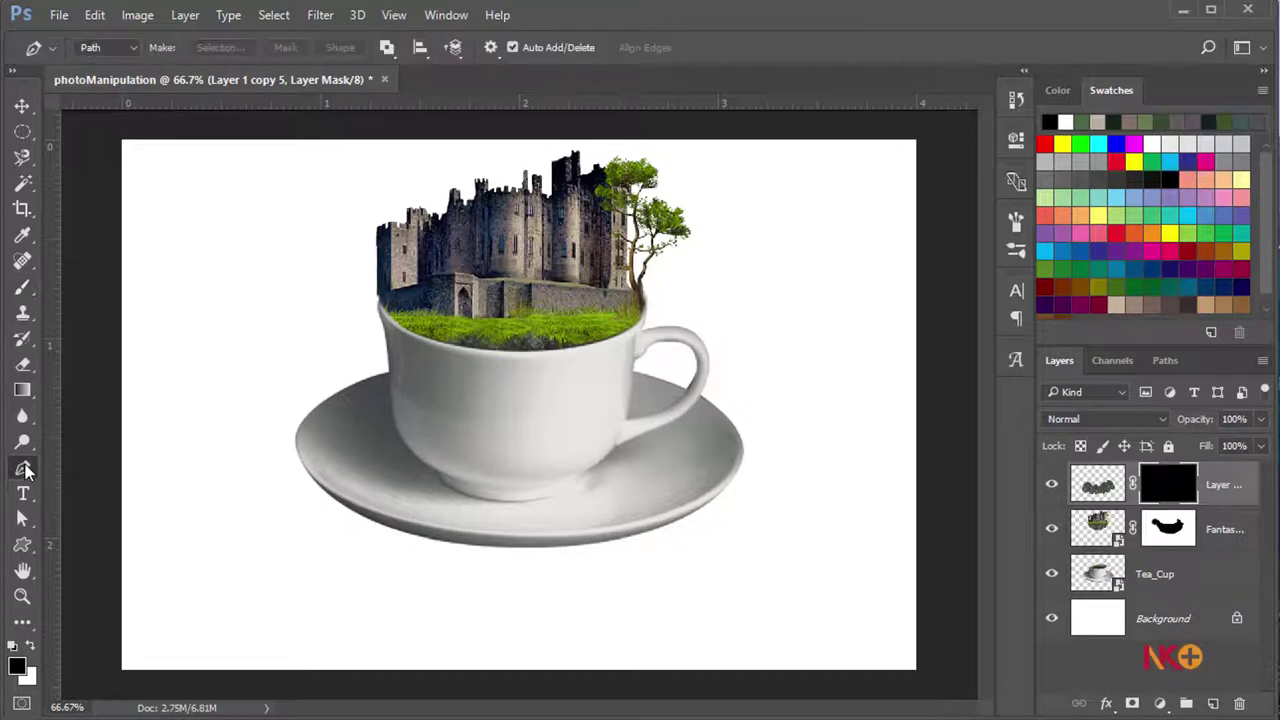
click(387, 376)
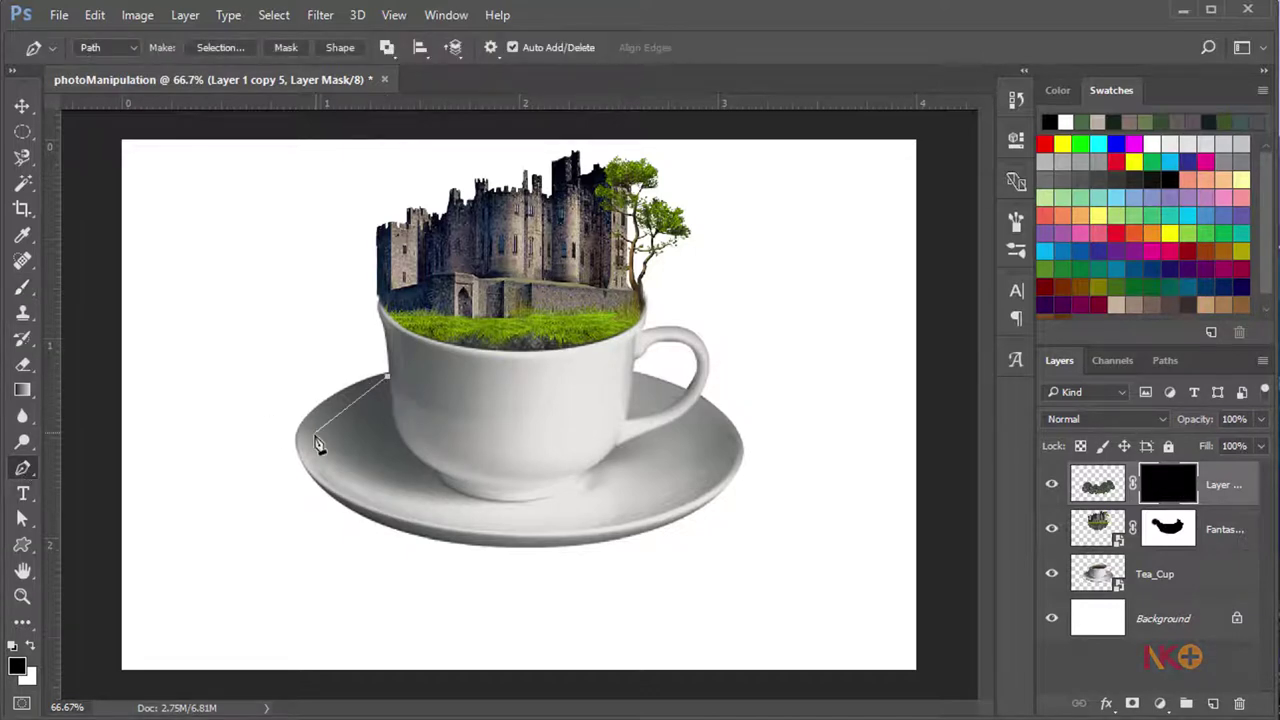
drag(301, 430, 305, 462)
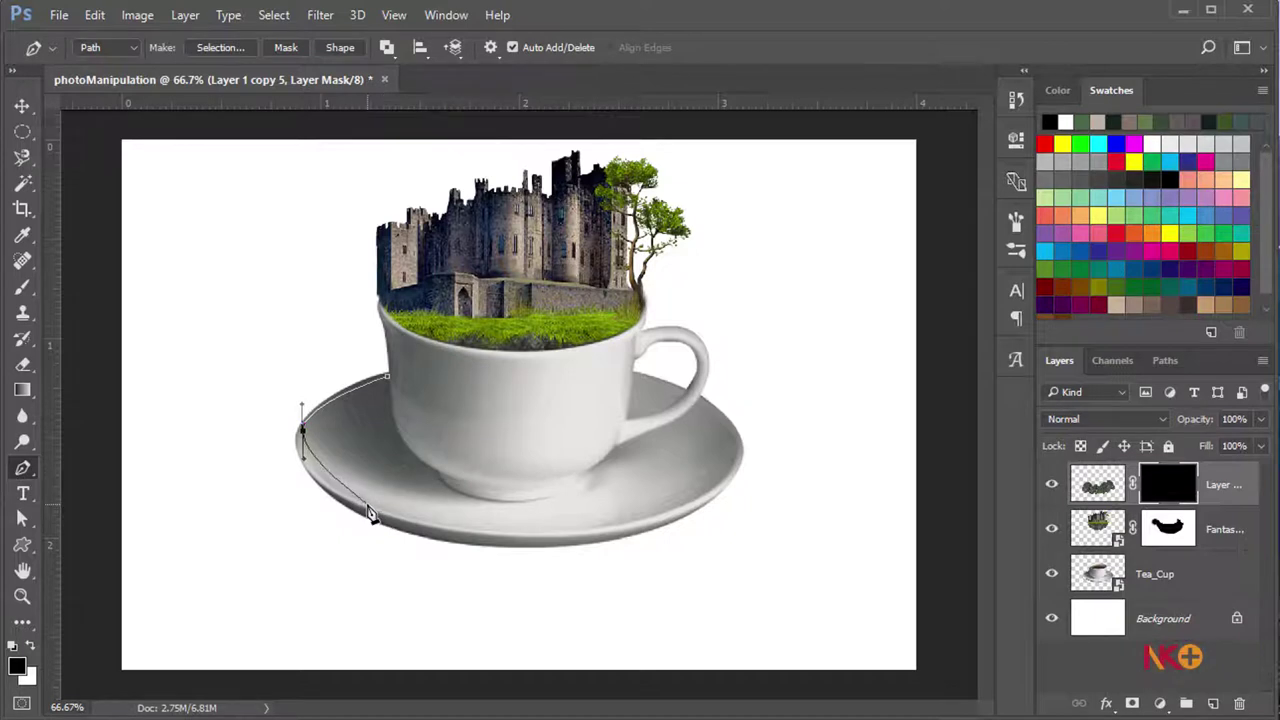
drag(368, 505, 416, 527)
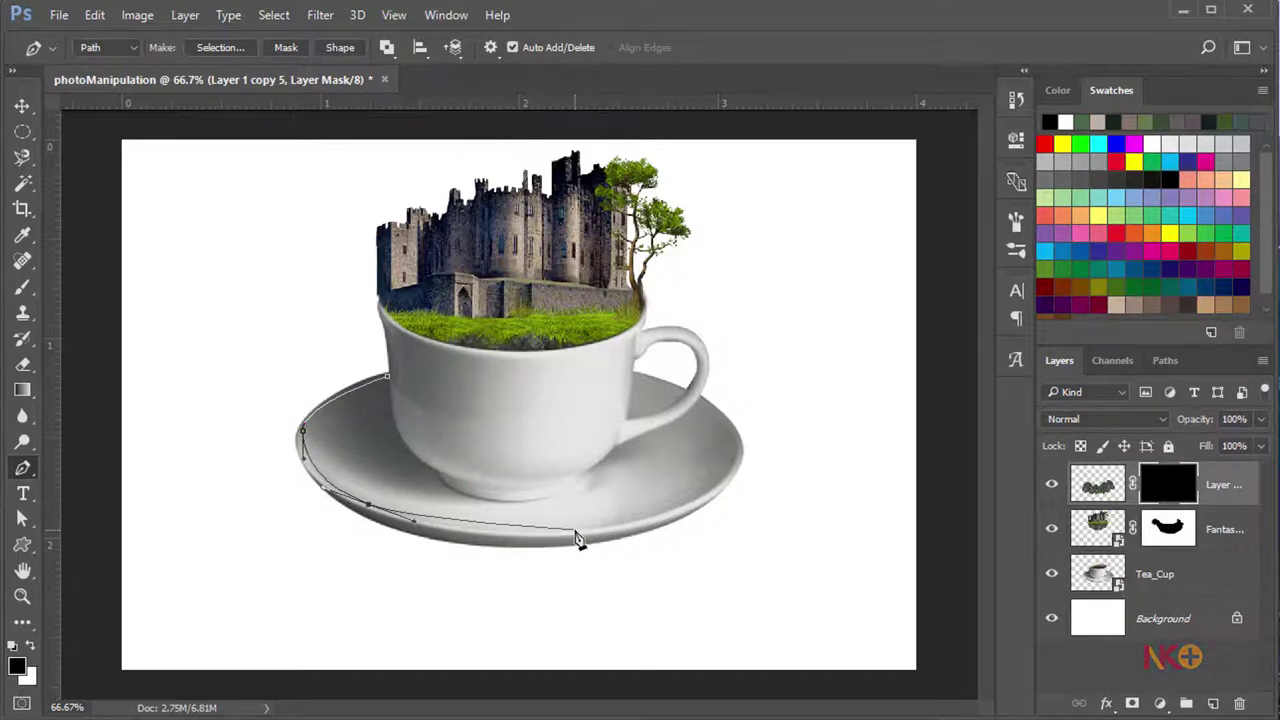
drag(525, 540, 625, 521)
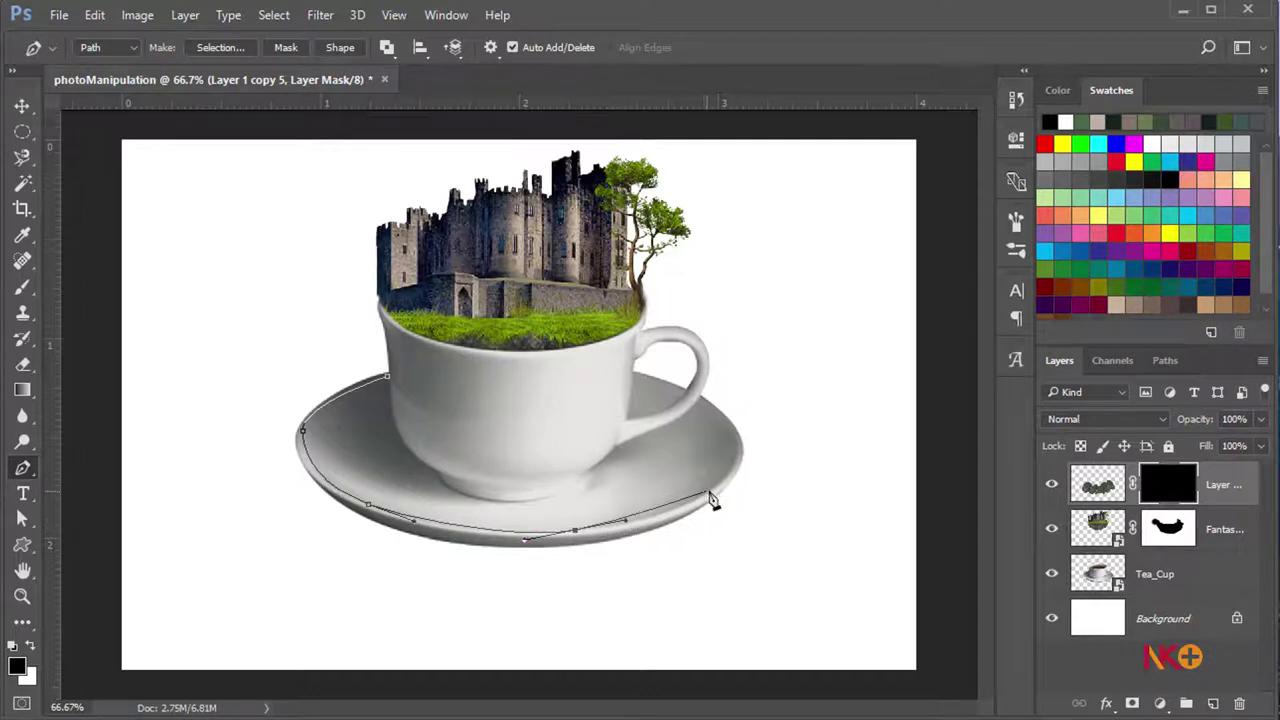
drag(719, 485, 735, 472)
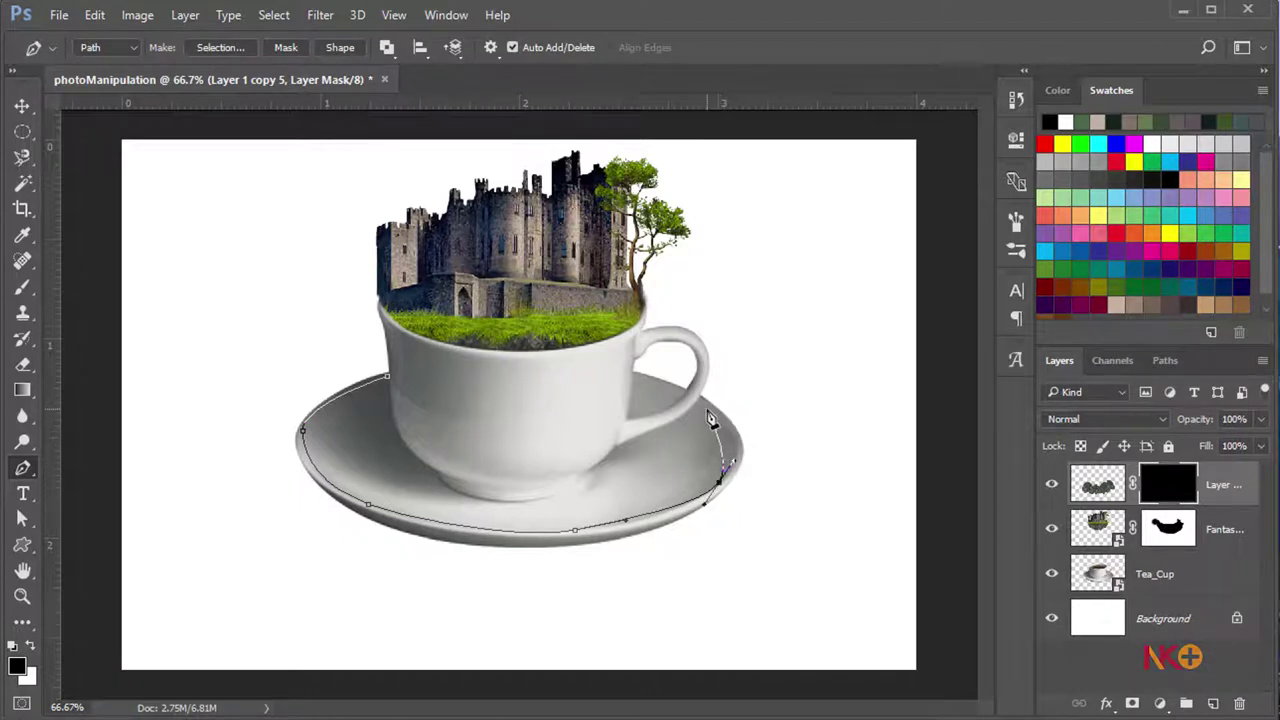
drag(701, 399, 656, 368)
click(636, 377)
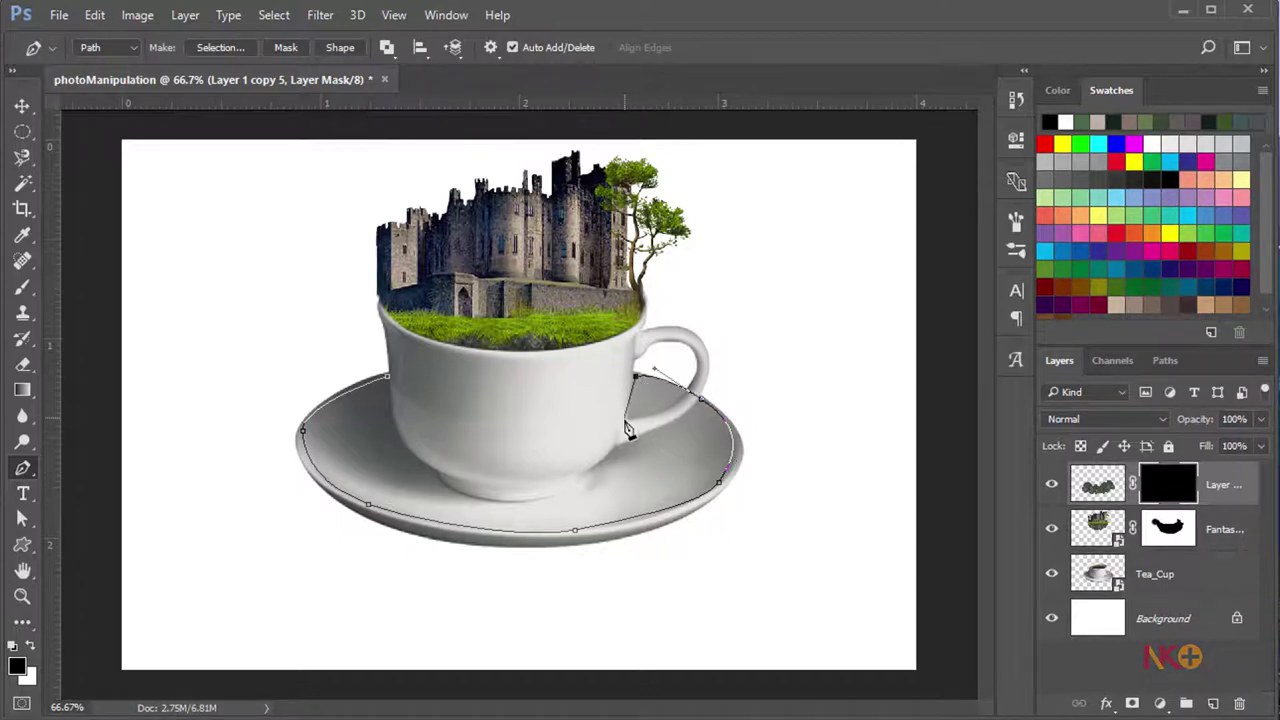
mouse_move(602, 445)
mouse_down()
mouse_move(500, 453)
mouse_move(407, 410)
mouse_up()
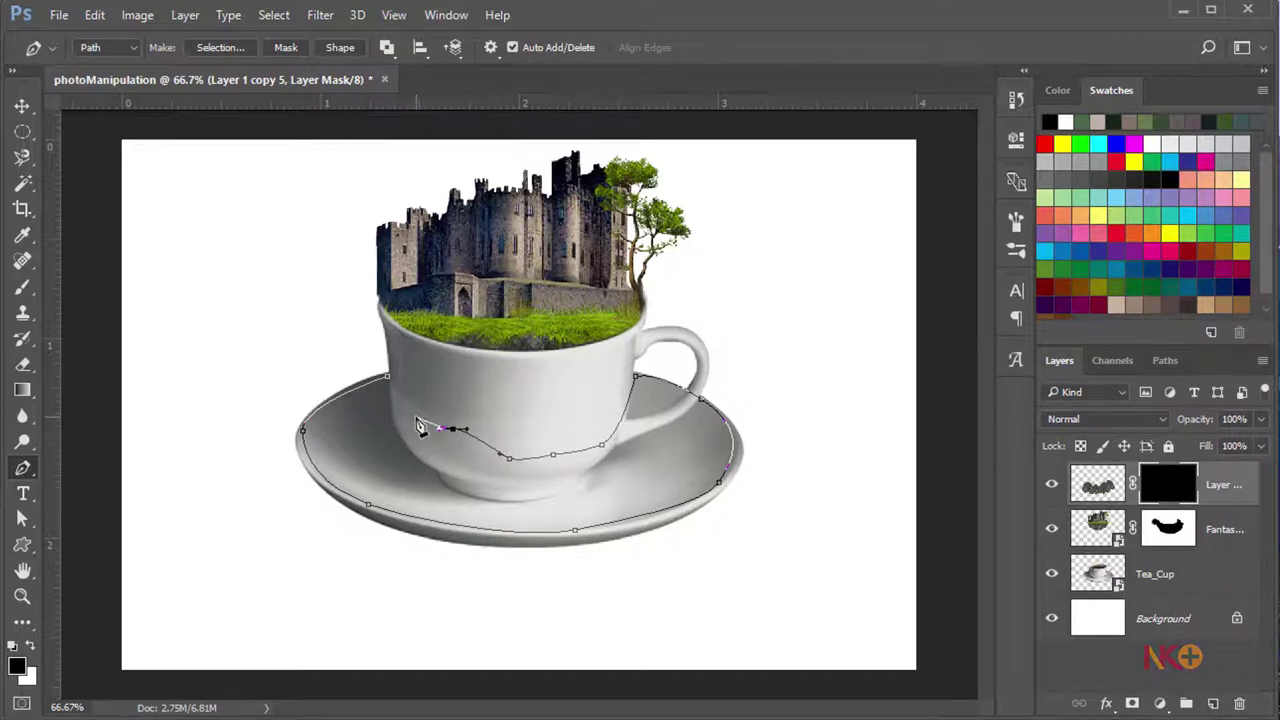
click(390, 378)
Convert the saucer path into a selection with a 2 px feather
right_click(392, 380)
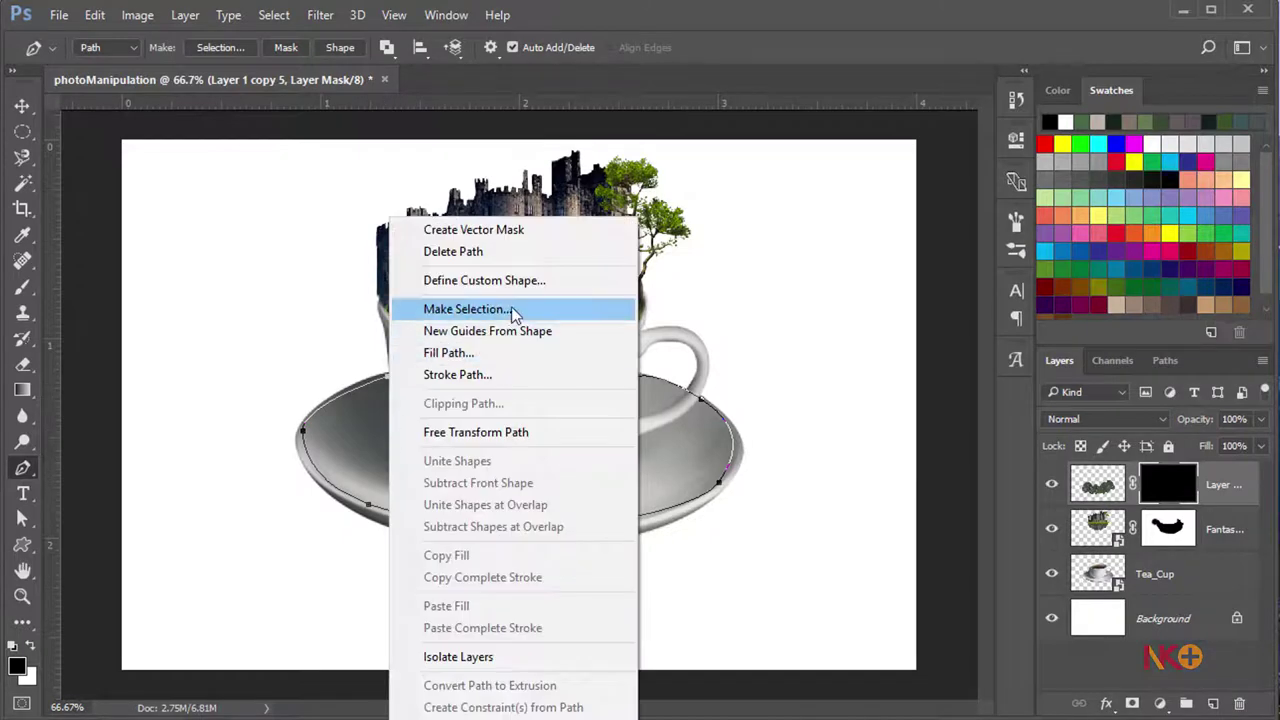
click(515, 312)
click(781, 204)
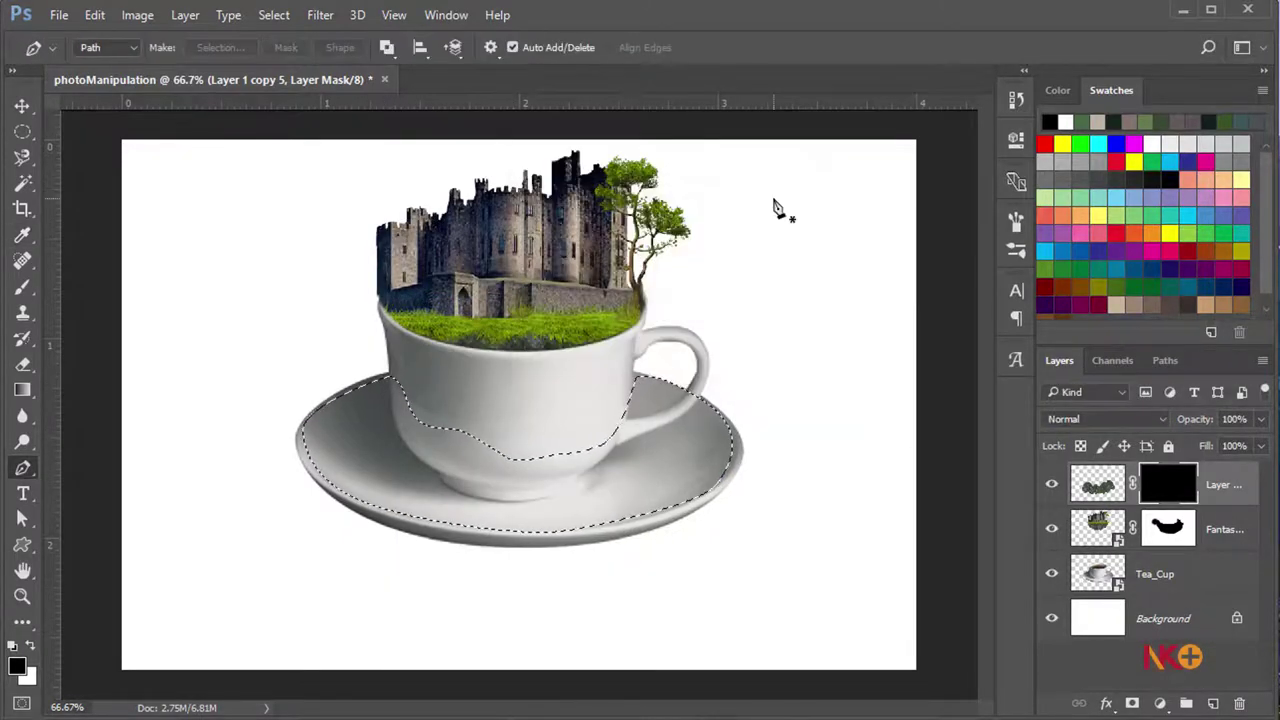
Fill the saucer selection white on the rock mask, deselect, and brush over the cup's lower-left edge
key(ctrl+BackSpace)
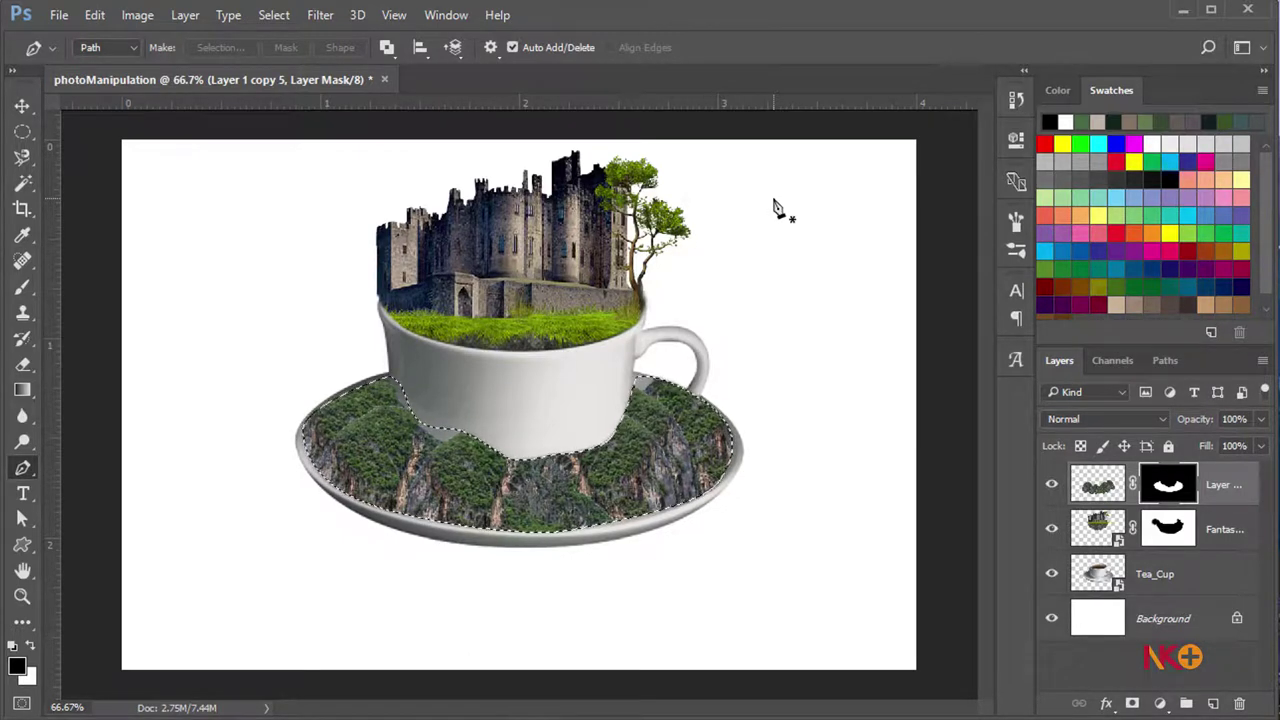
key(ctrl+d)
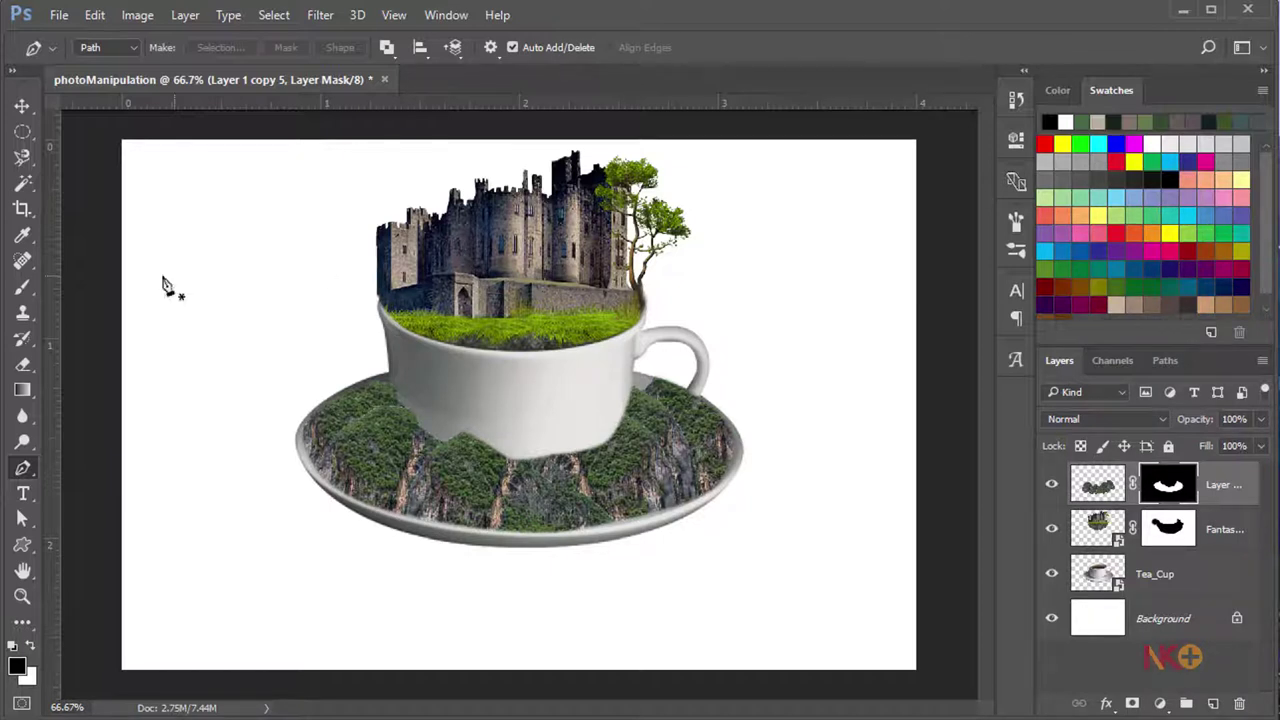
click(23, 288)
mouse_move(397, 403)
mouse_down()
mouse_move(425, 409)
mouse_move(398, 379)
mouse_move(473, 422)
mouse_up()
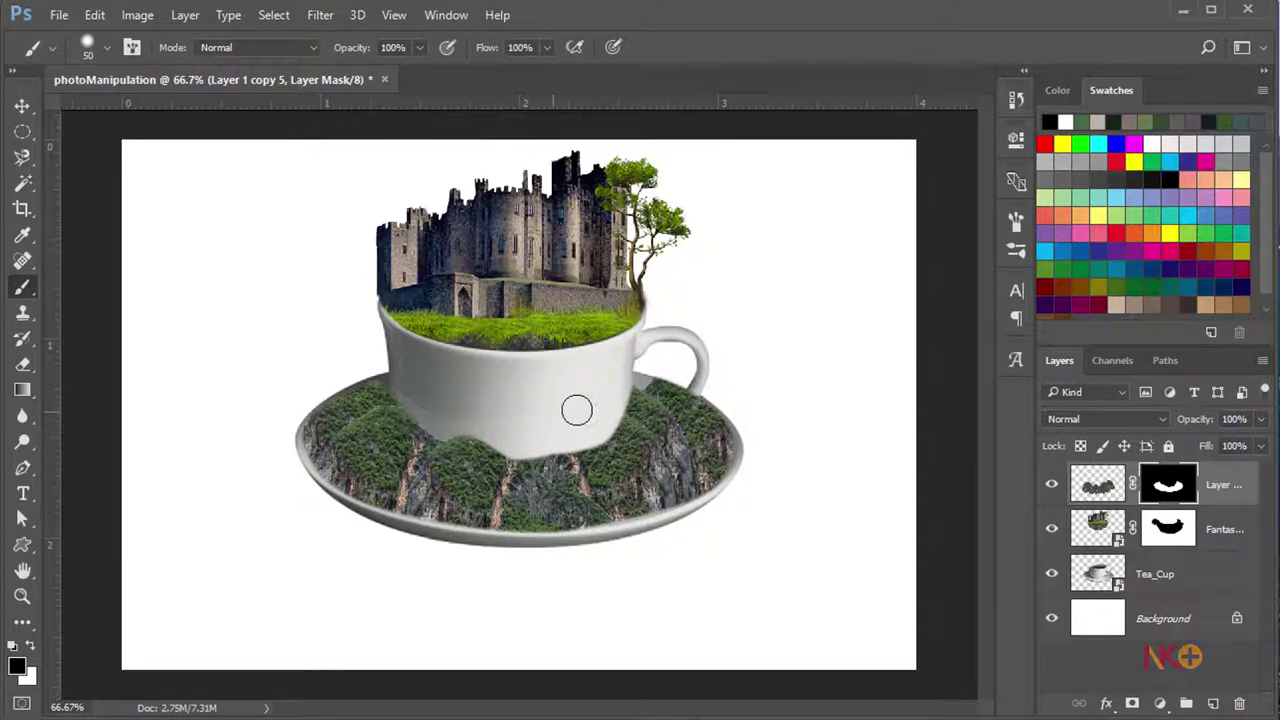
Paint the rock mask with a soft round brush to blend rock along the cup's base and right edge
drag(630, 384, 645, 385)
key(x)
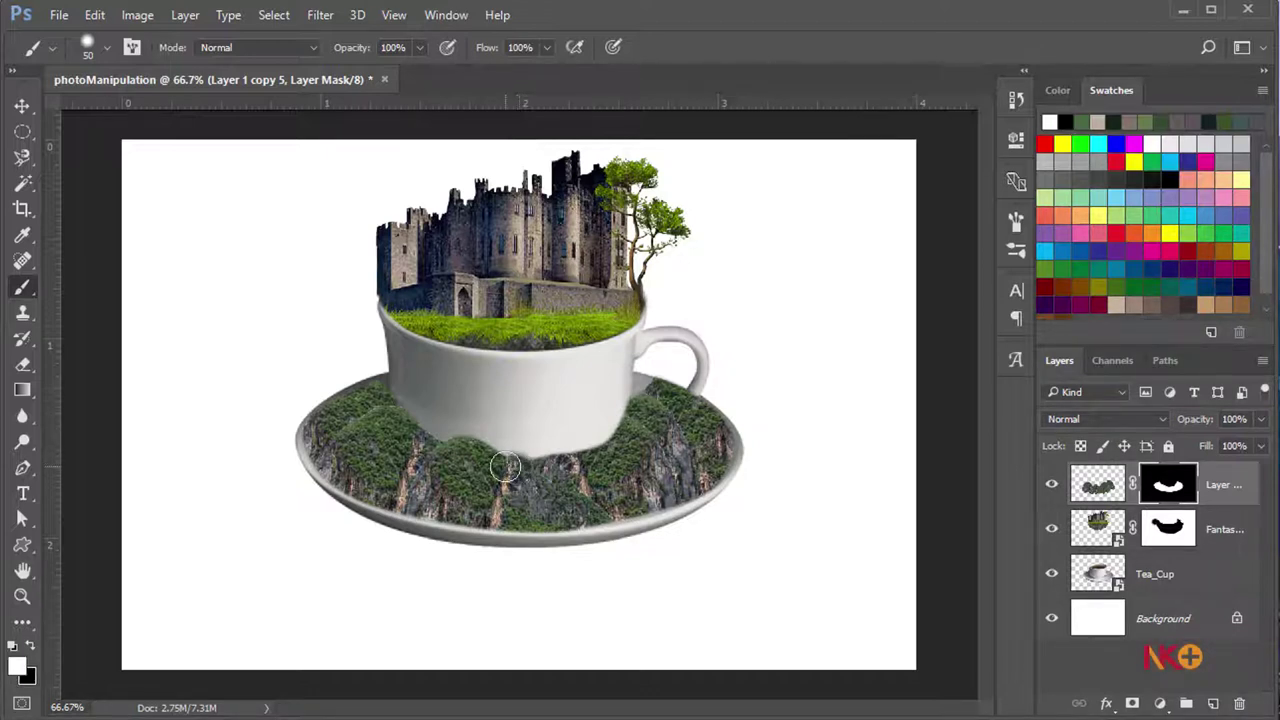
drag(536, 470, 495, 468)
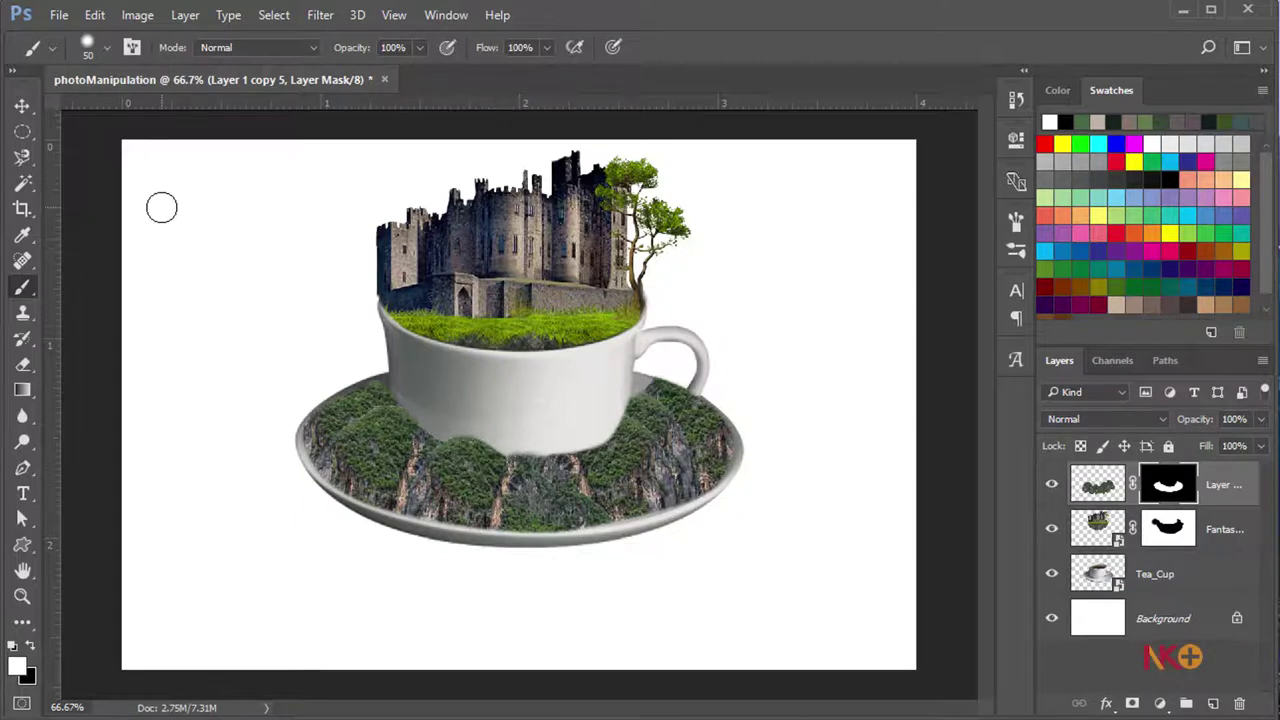
click(103, 53)
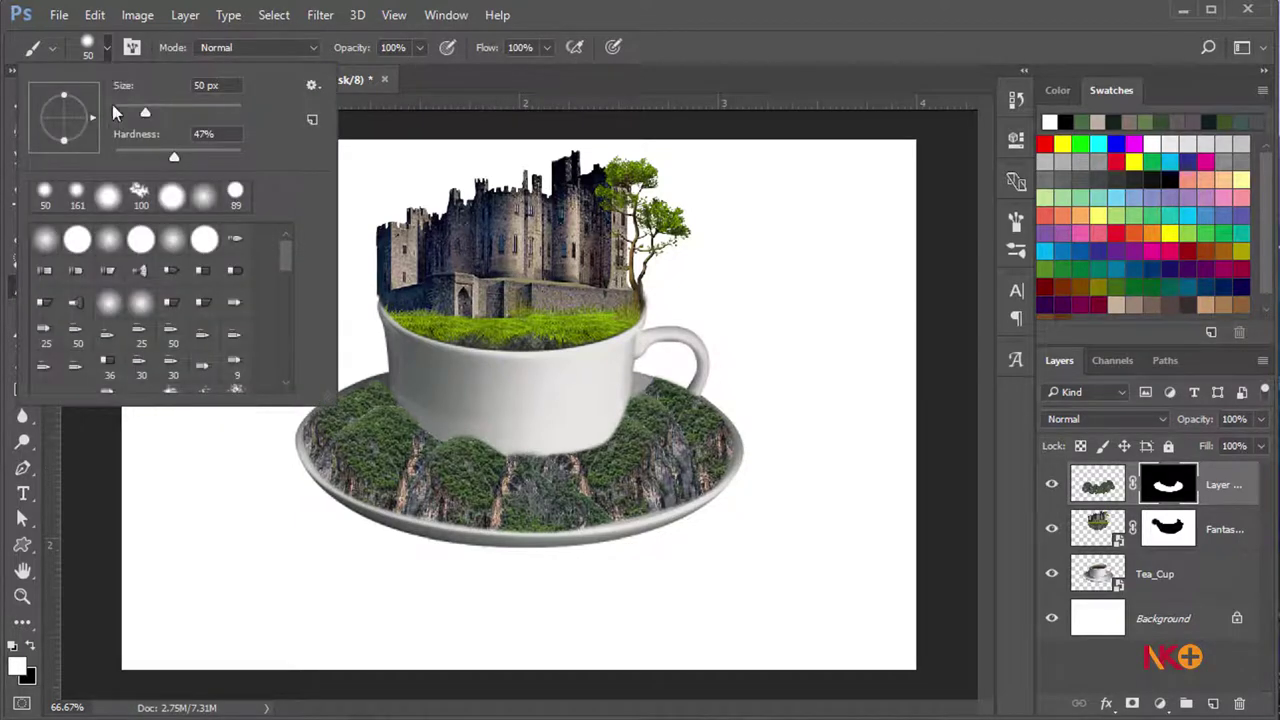
click(170, 198)
click(517, 469)
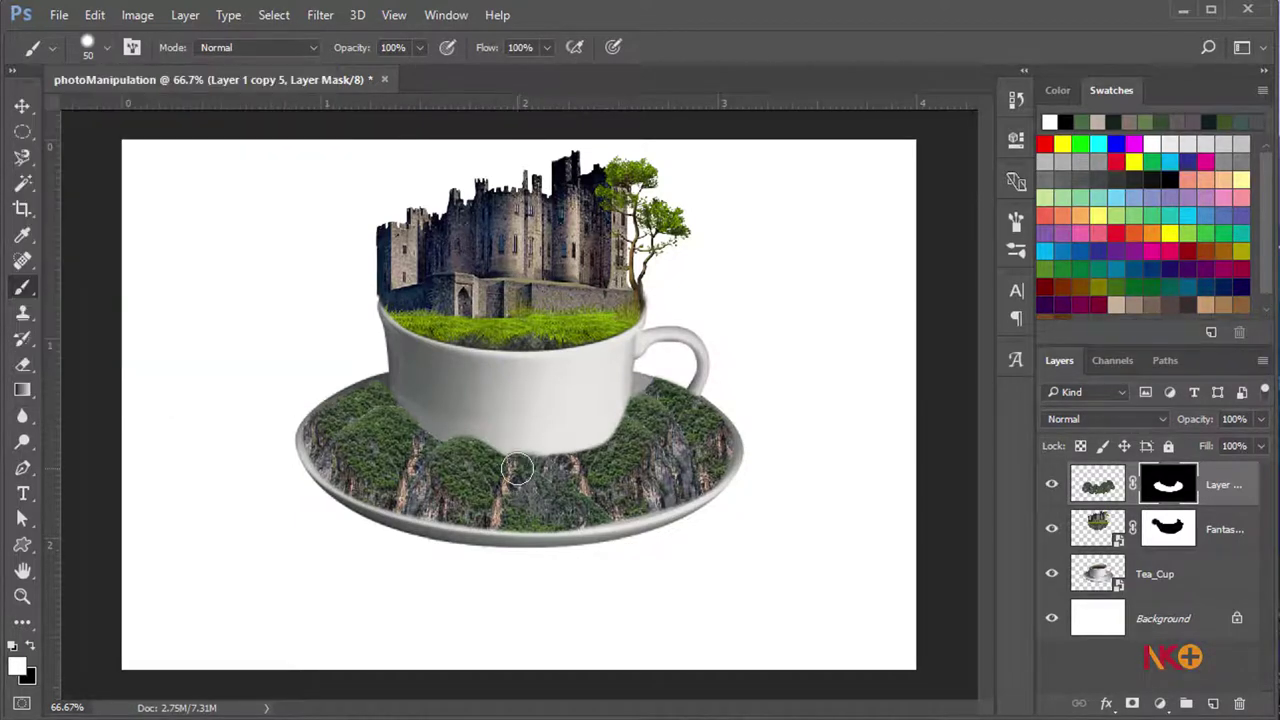
mouse_move(517, 469)
mouse_down()
mouse_move(562, 471)
mouse_move(648, 392)
mouse_move(382, 410)
mouse_up()
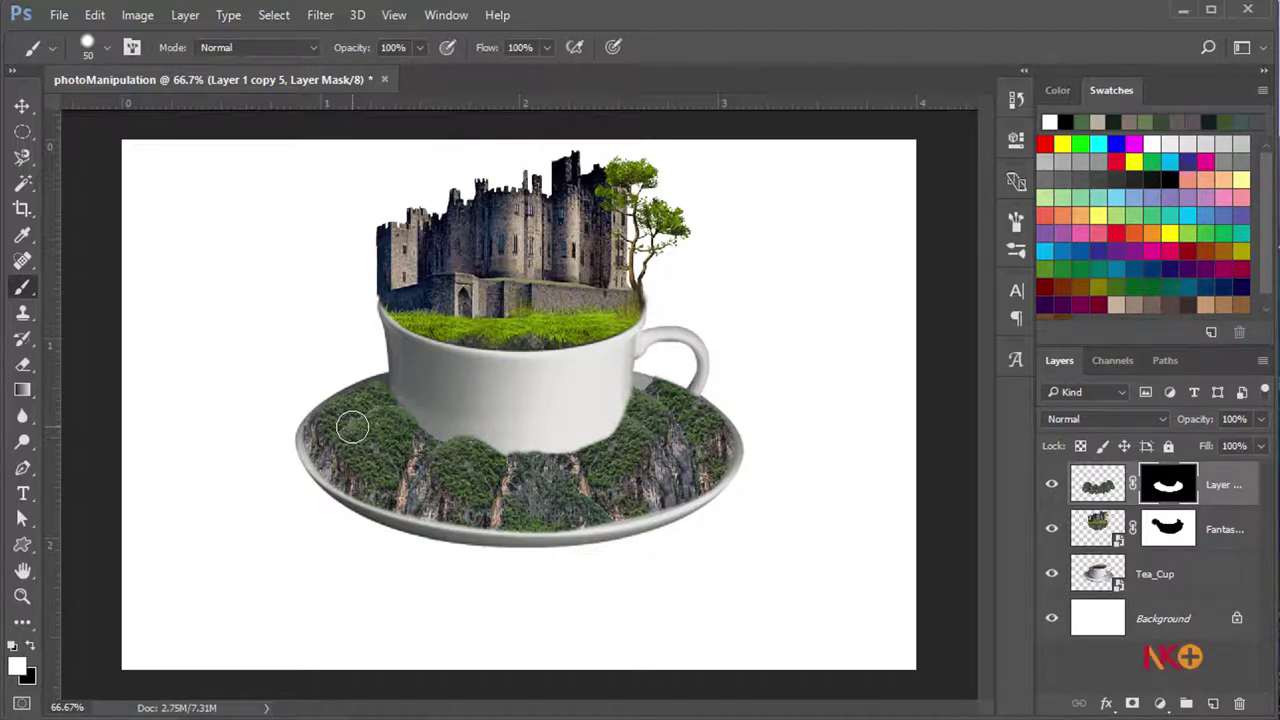
Place the pexels-photo-414320 ocean photo as an embedded layer and commit it
click(59, 15)
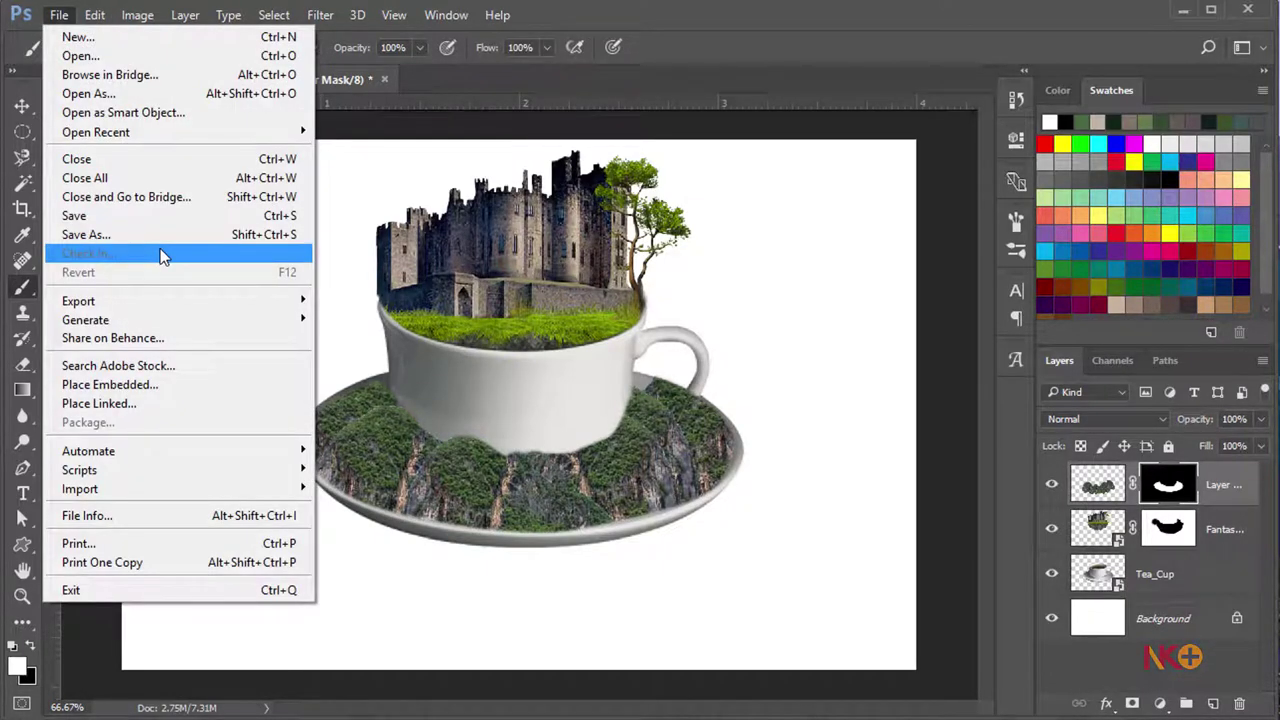
click(180, 384)
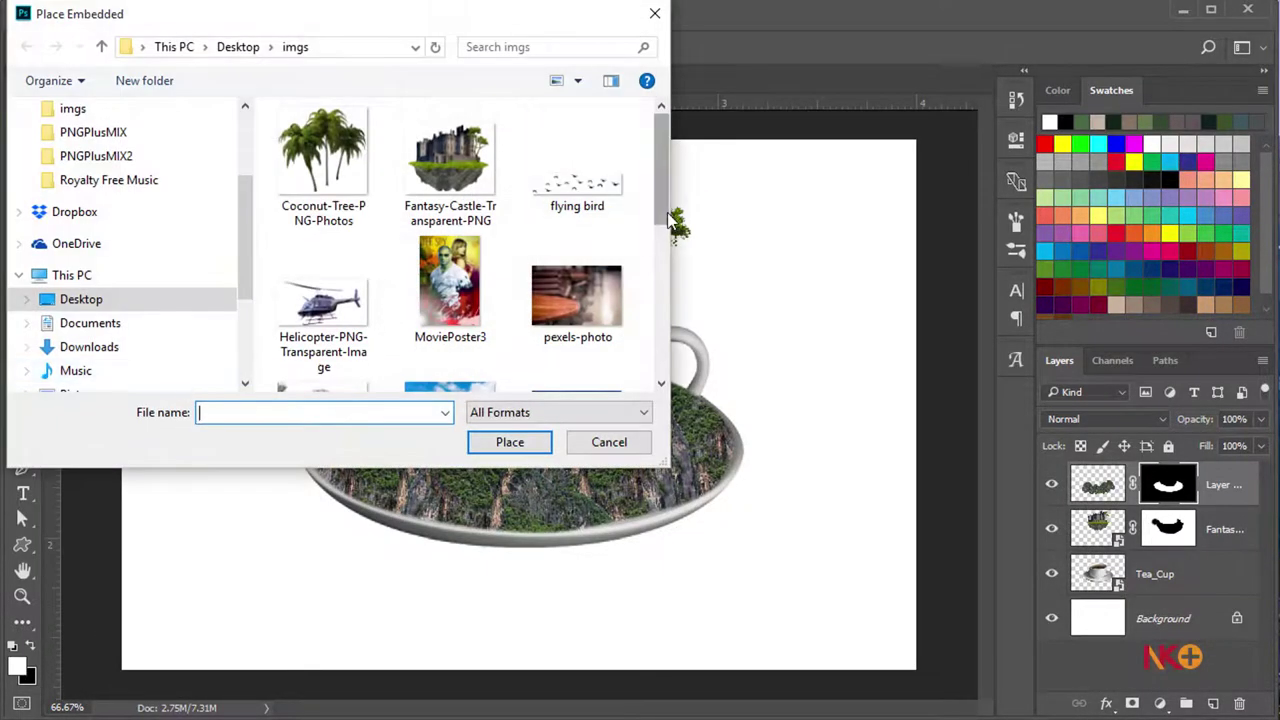
scroll(400, 200, down, 2)
click(577, 285)
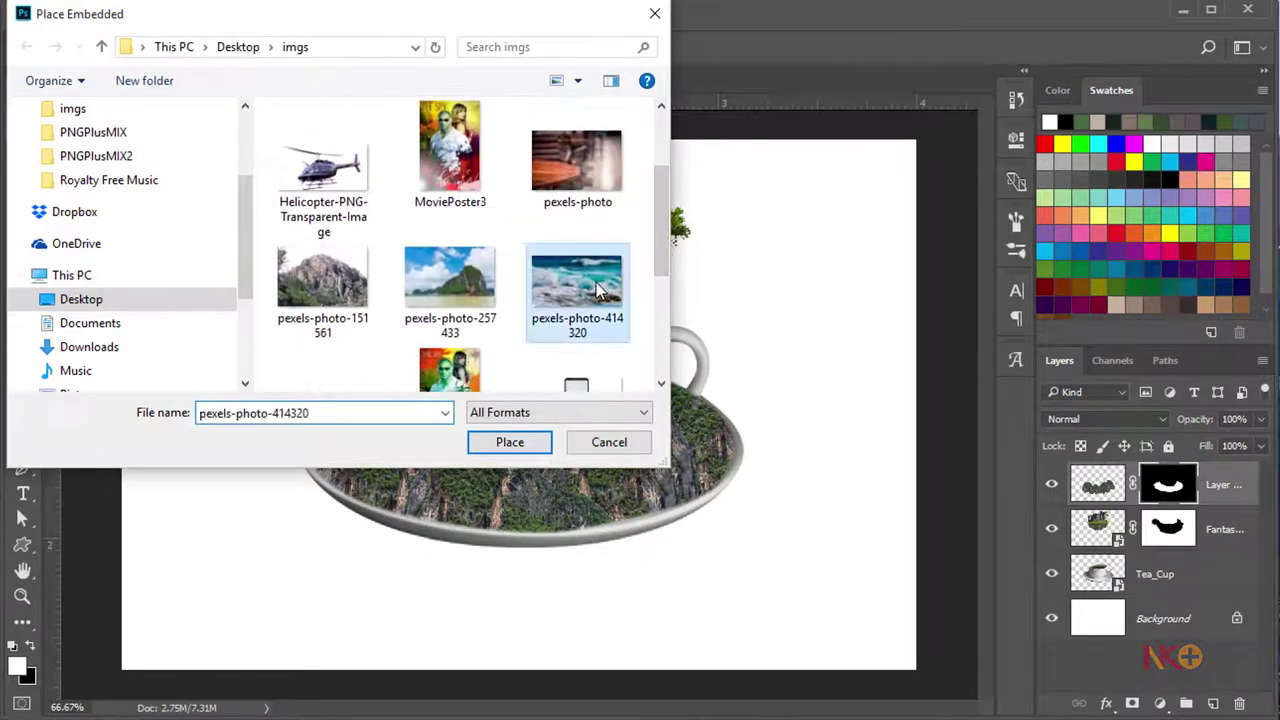
click(510, 442)
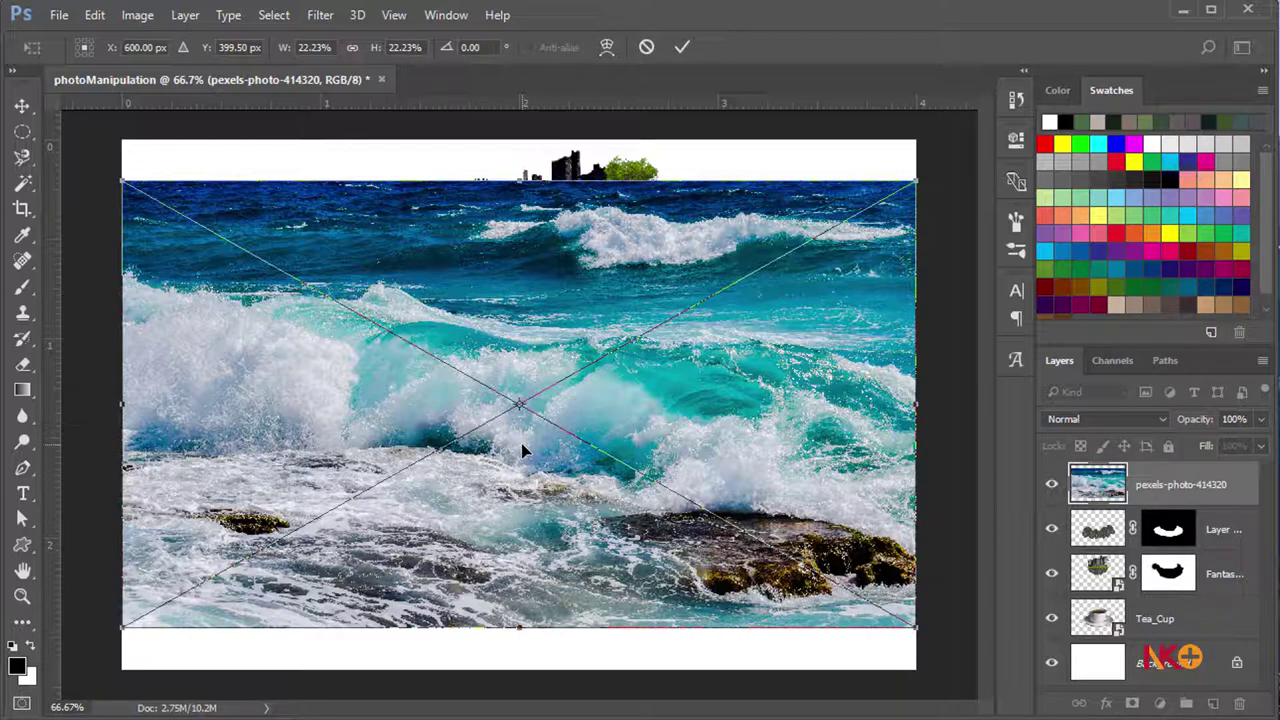
key(b)
key(Return)
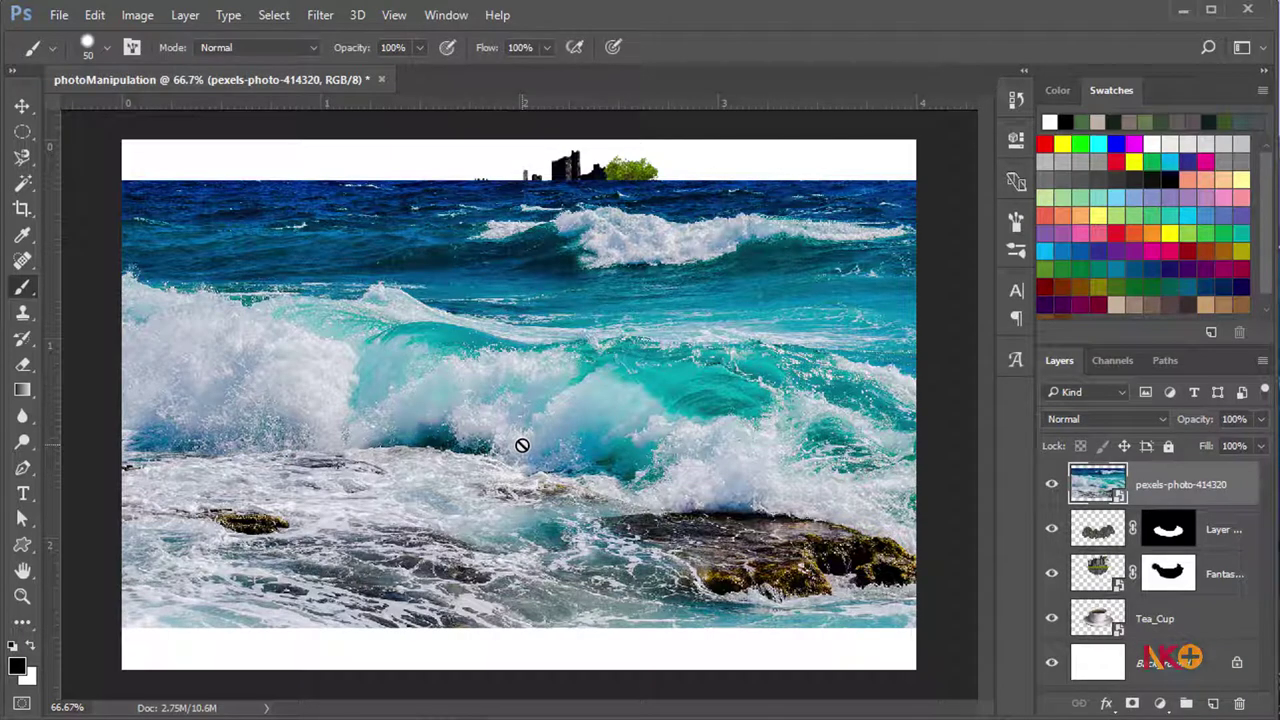
Add a black-filled mask to the wave layer and trace a pen path around the saucer
click(1132, 704)
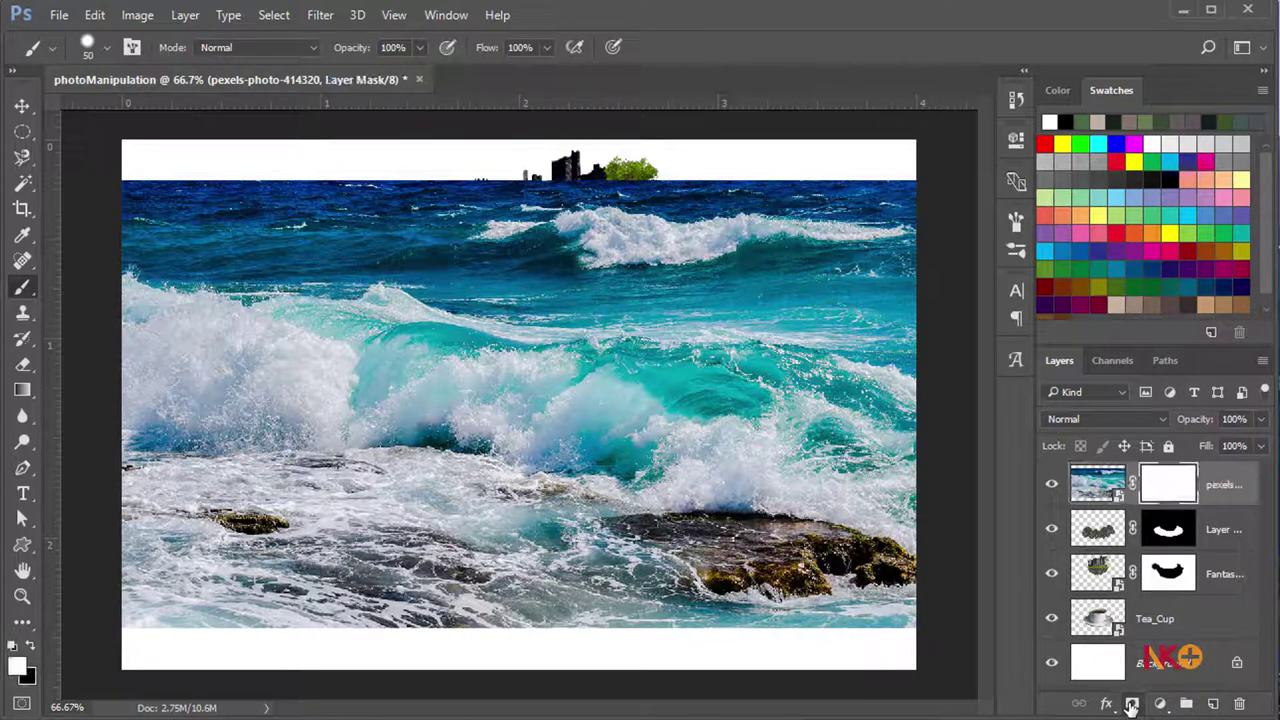
key(alt+BackSpace)
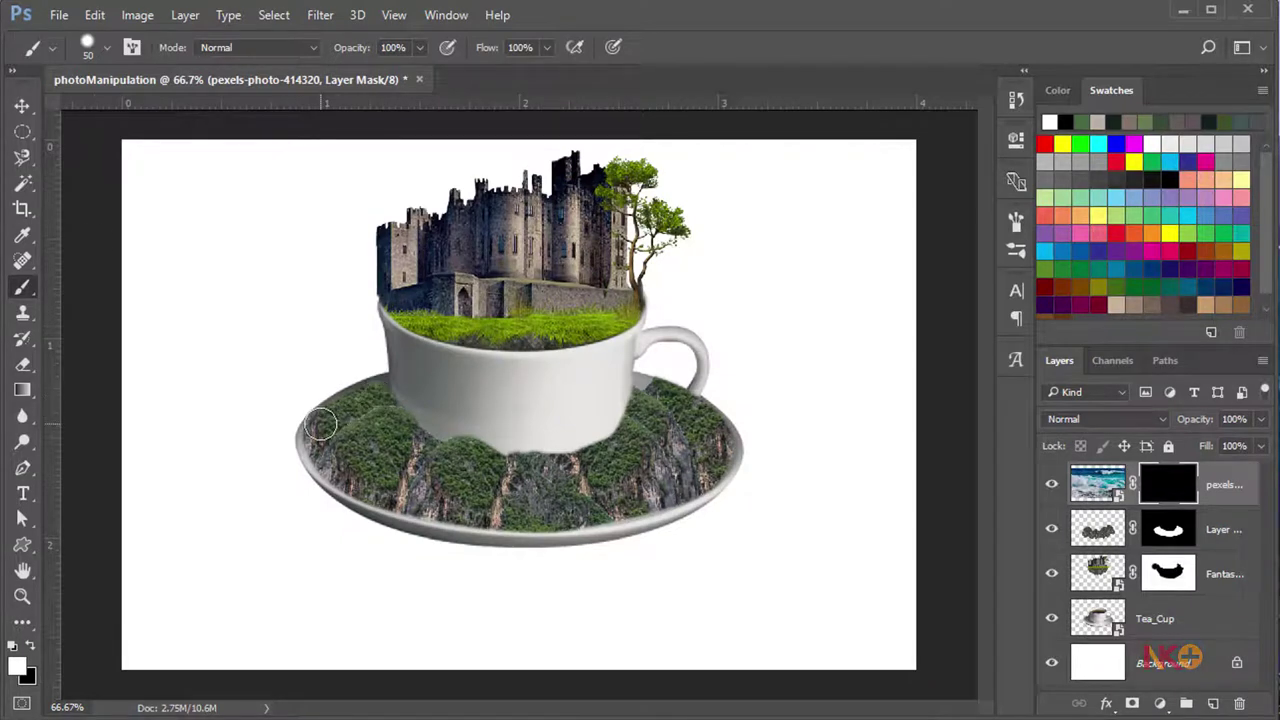
key(p)
click(346, 390)
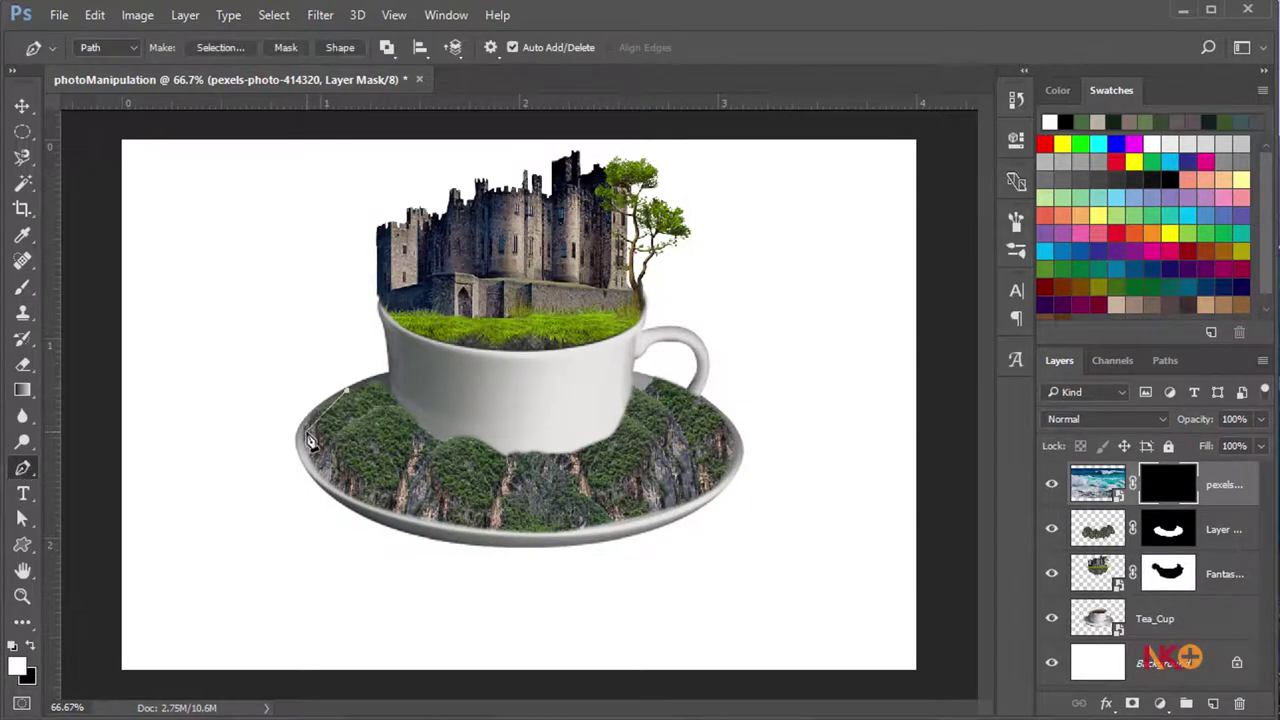
drag(322, 470, 383, 503)
drag(486, 528, 583, 536)
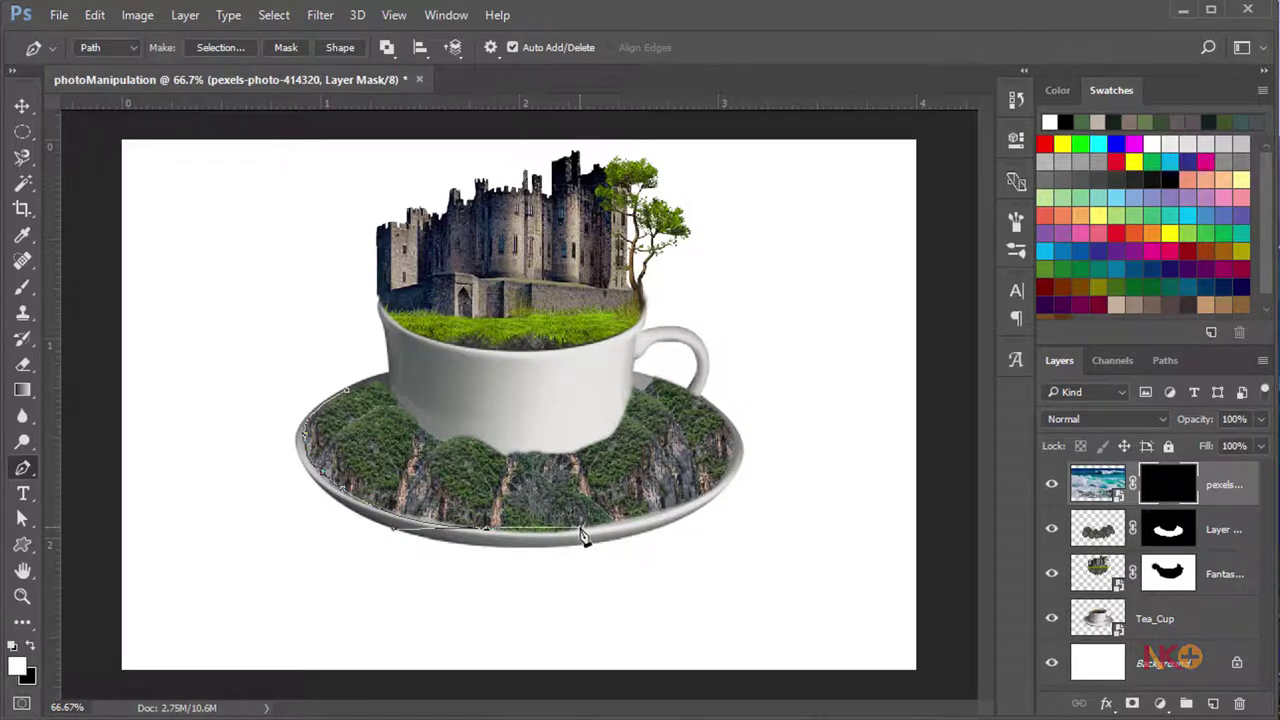
mouse_move(669, 505)
mouse_down()
mouse_move(740, 470)
mouse_move(706, 414)
mouse_up()
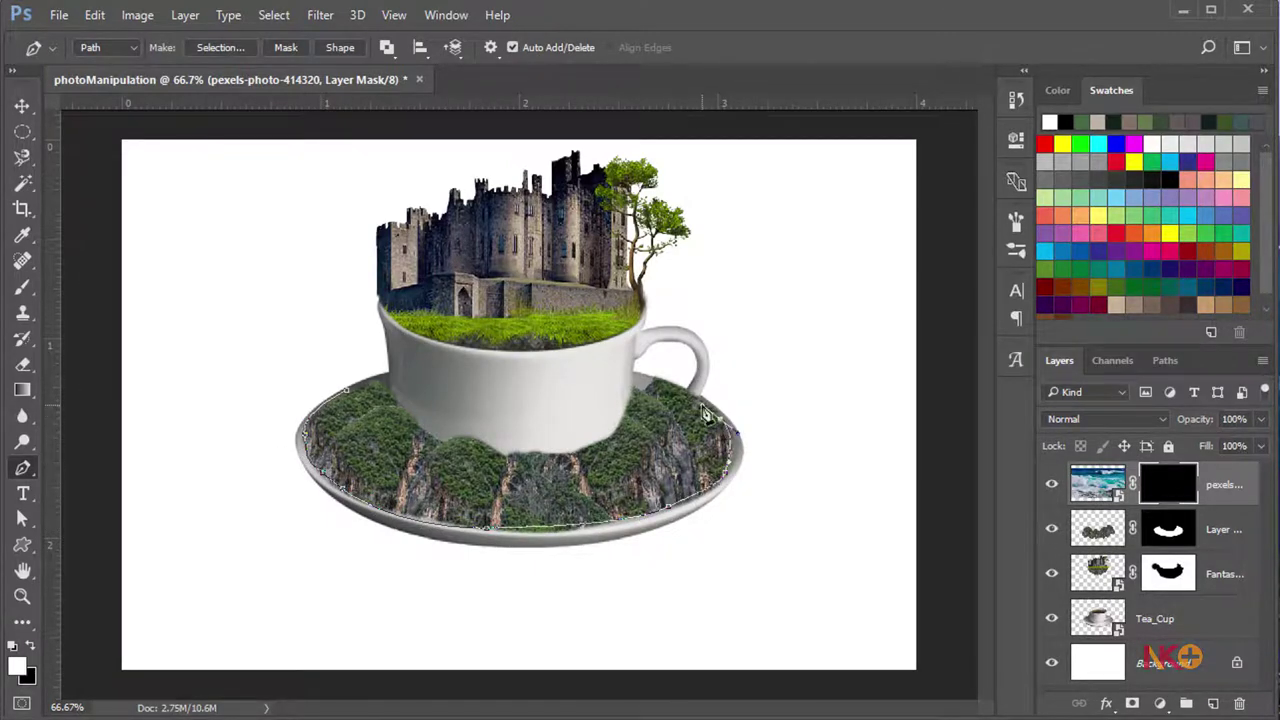
mouse_move(635, 374)
mouse_down()
mouse_move(650, 415)
mouse_move(633, 392)
mouse_up()
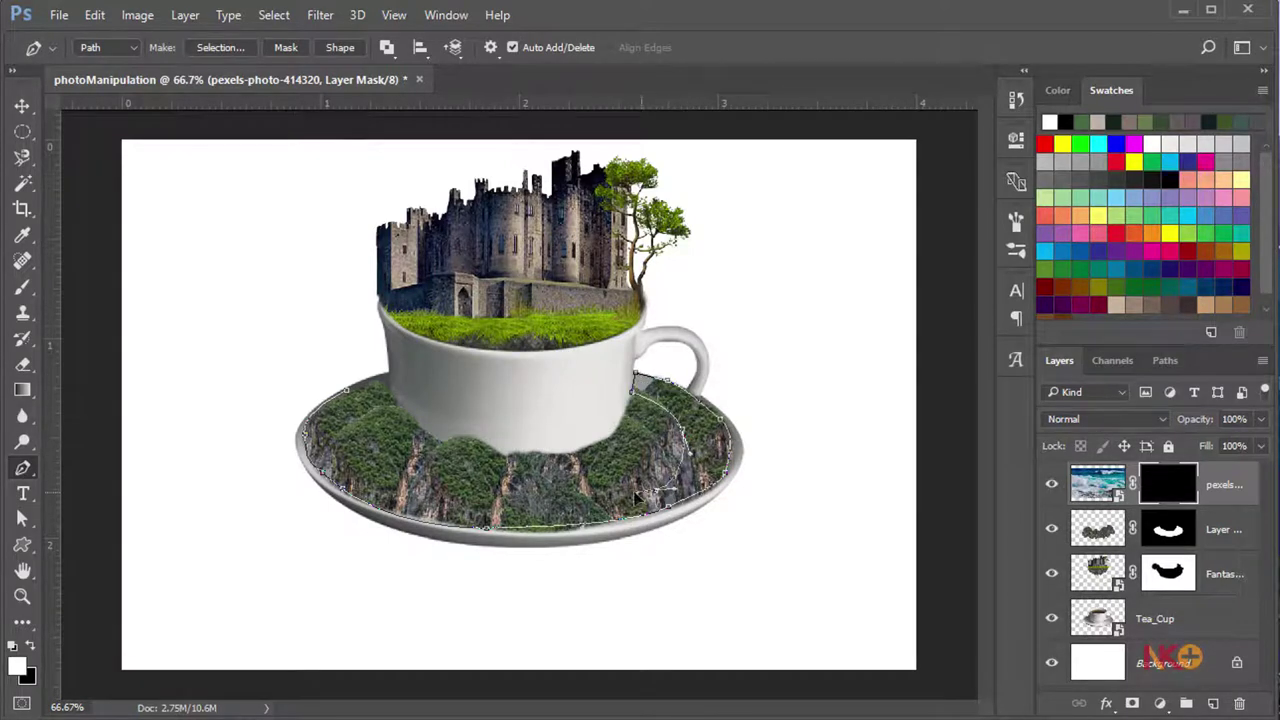
click(534, 493)
click(432, 487)
drag(357, 396, 365, 397)
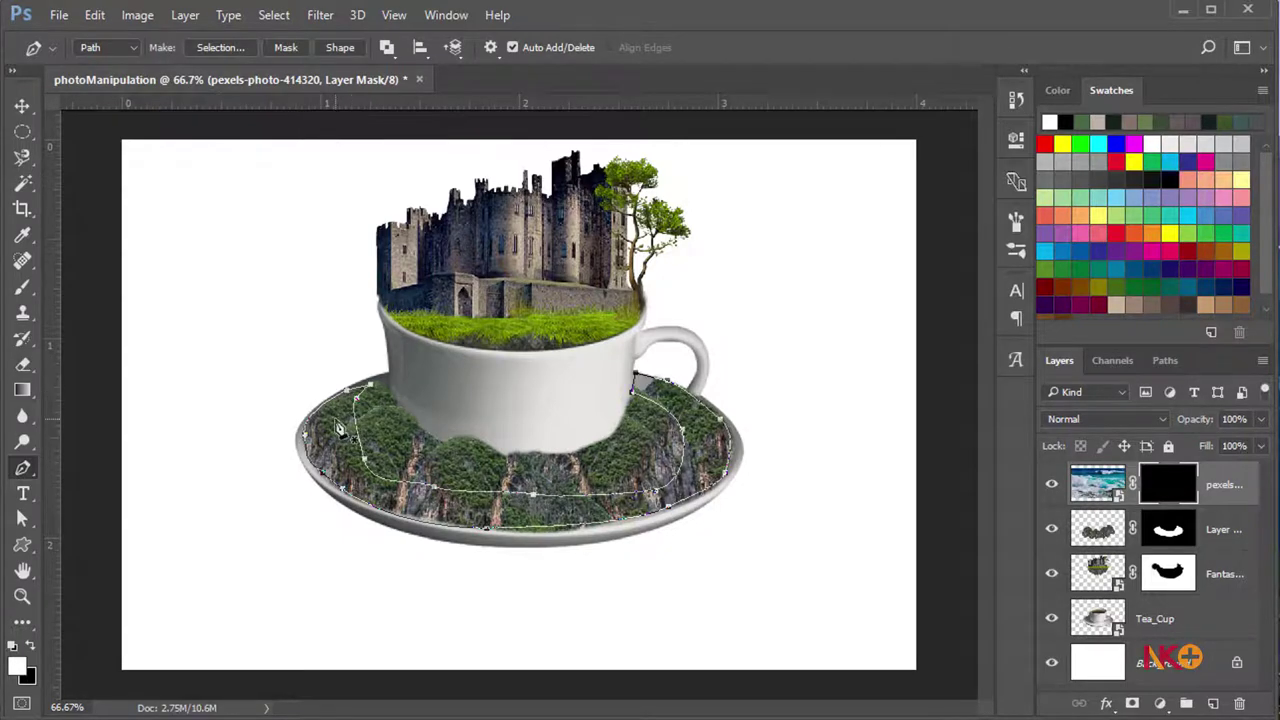
Turn the saucer path into a 2 px feathered selection and fill it white to reveal waves
right_click(340, 429)
click(420, 310)
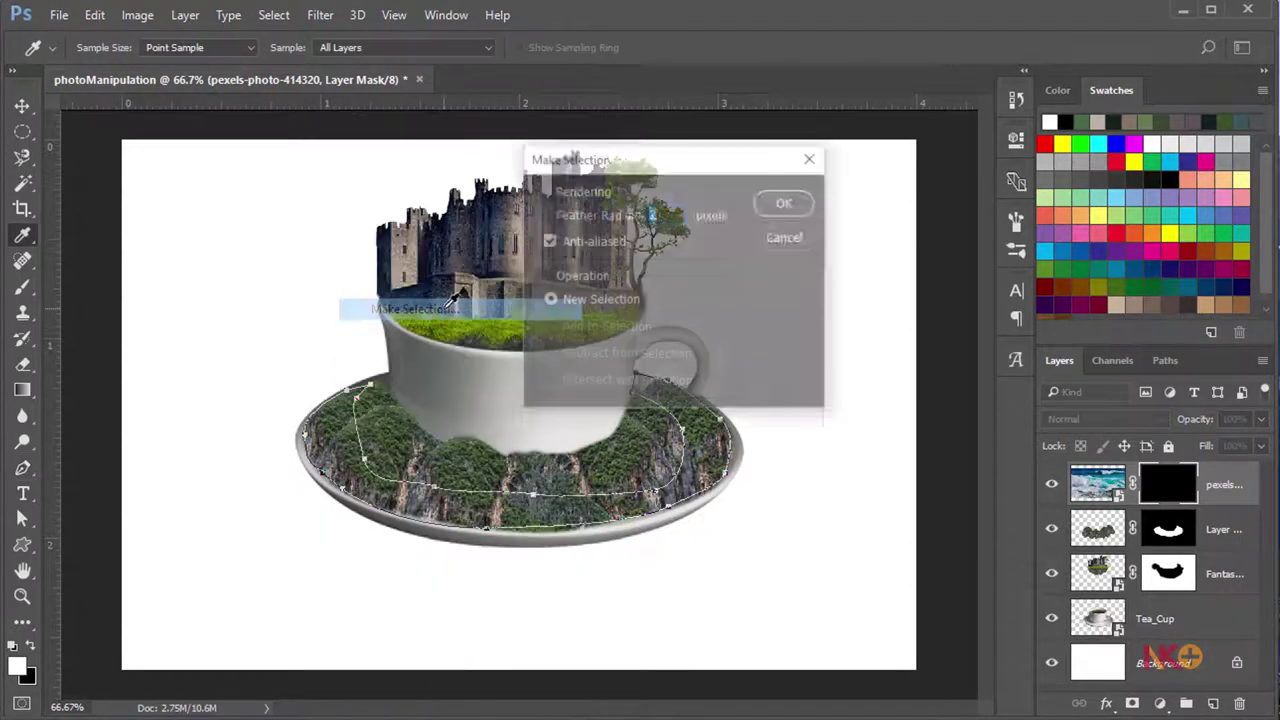
click(783, 204)
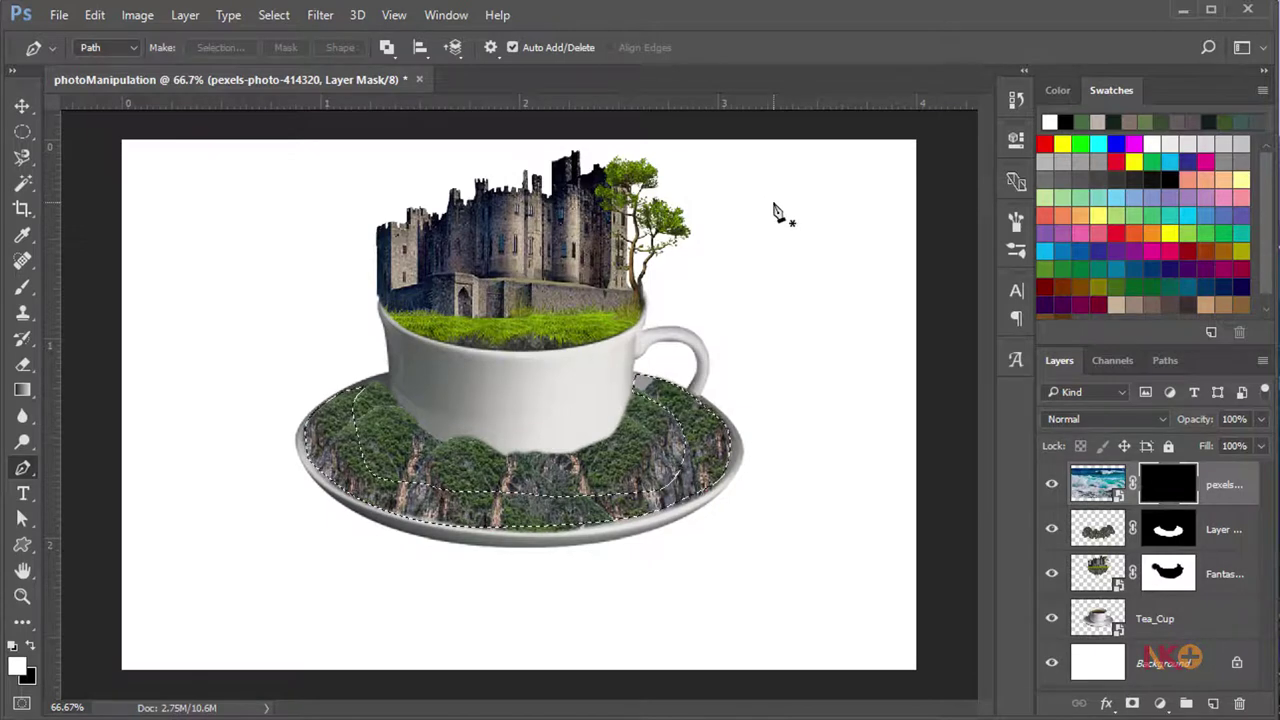
key(ctrl+BackSpace)
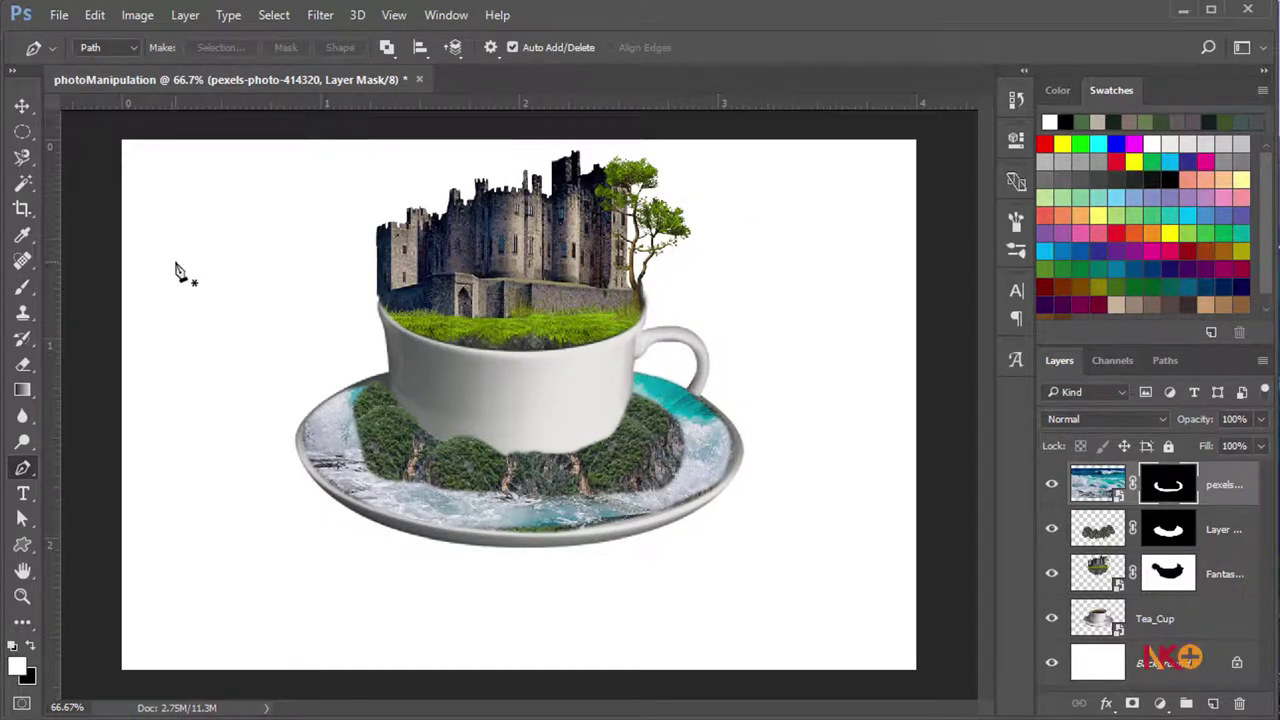
Paint white on the wave mask to reveal more water along the saucer's left and front rim
click(23, 287)
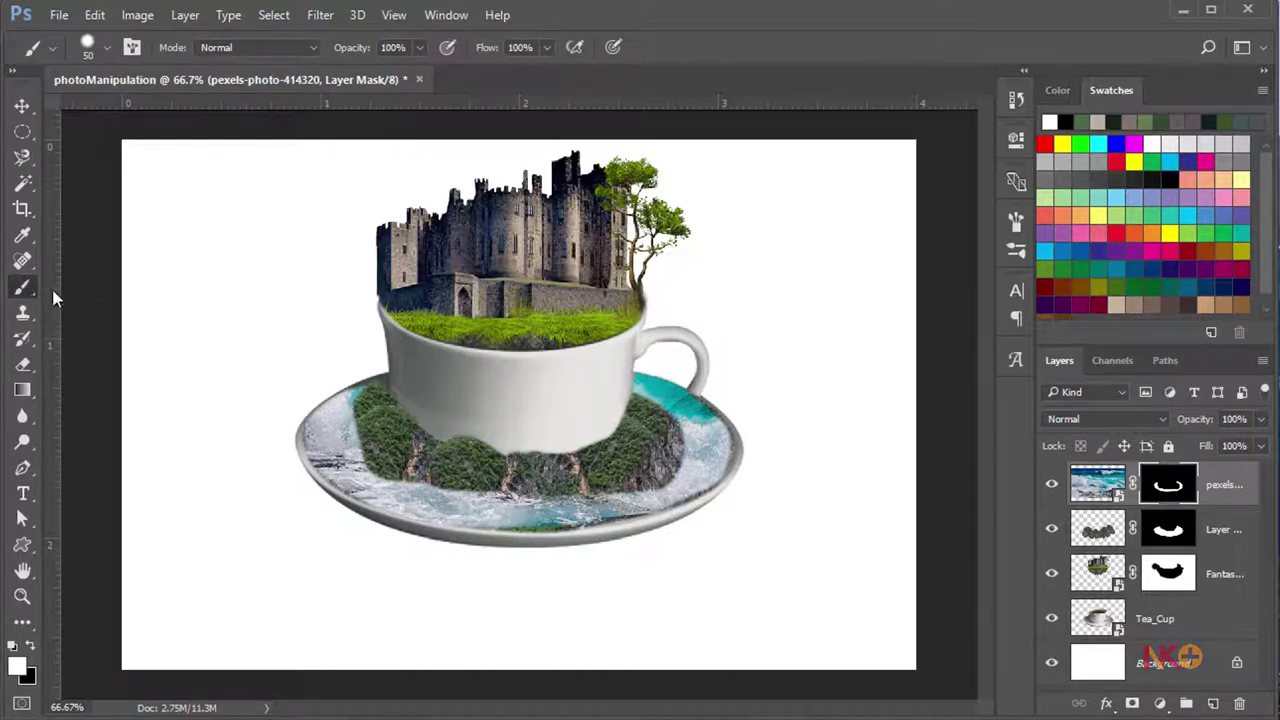
click(14, 647)
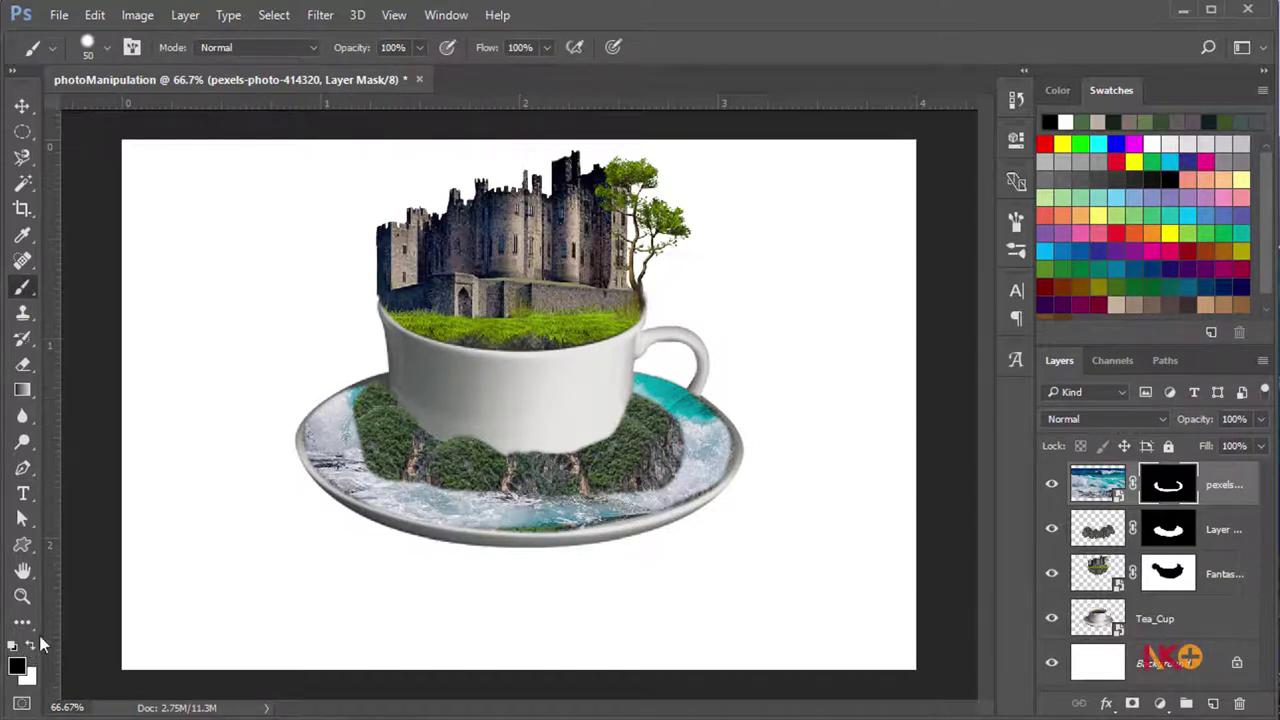
key(x)
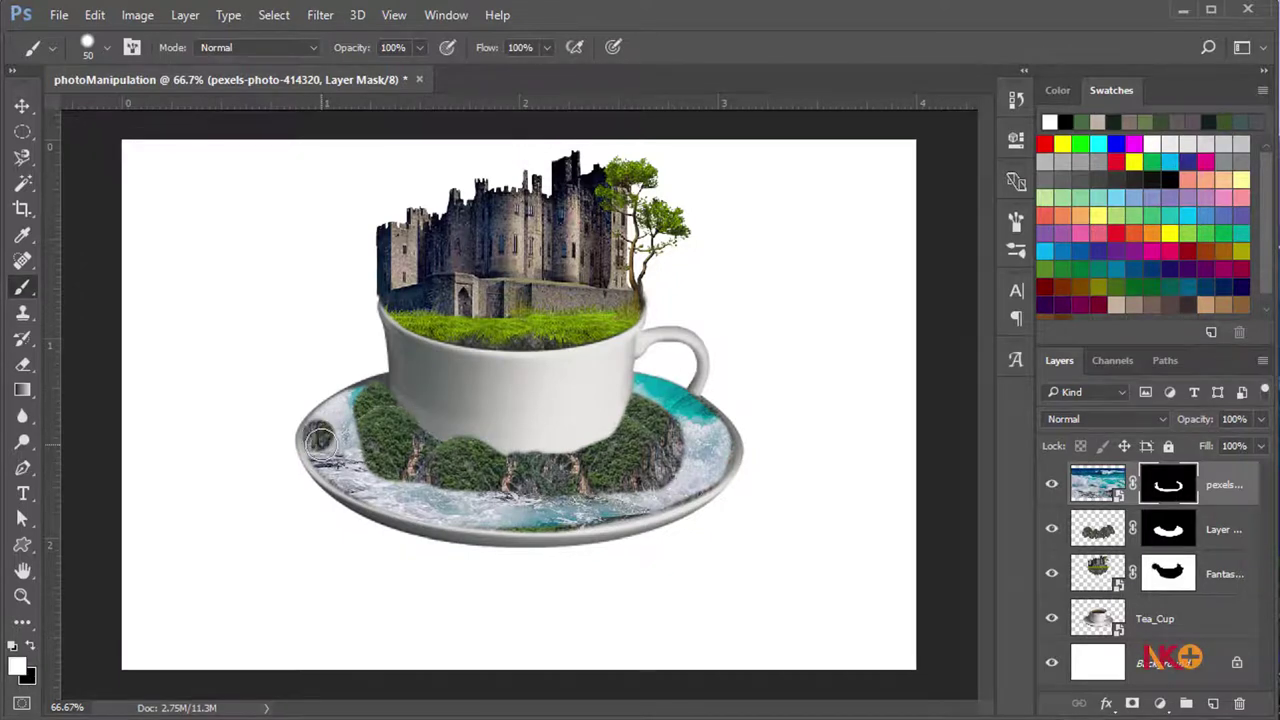
drag(322, 446, 364, 485)
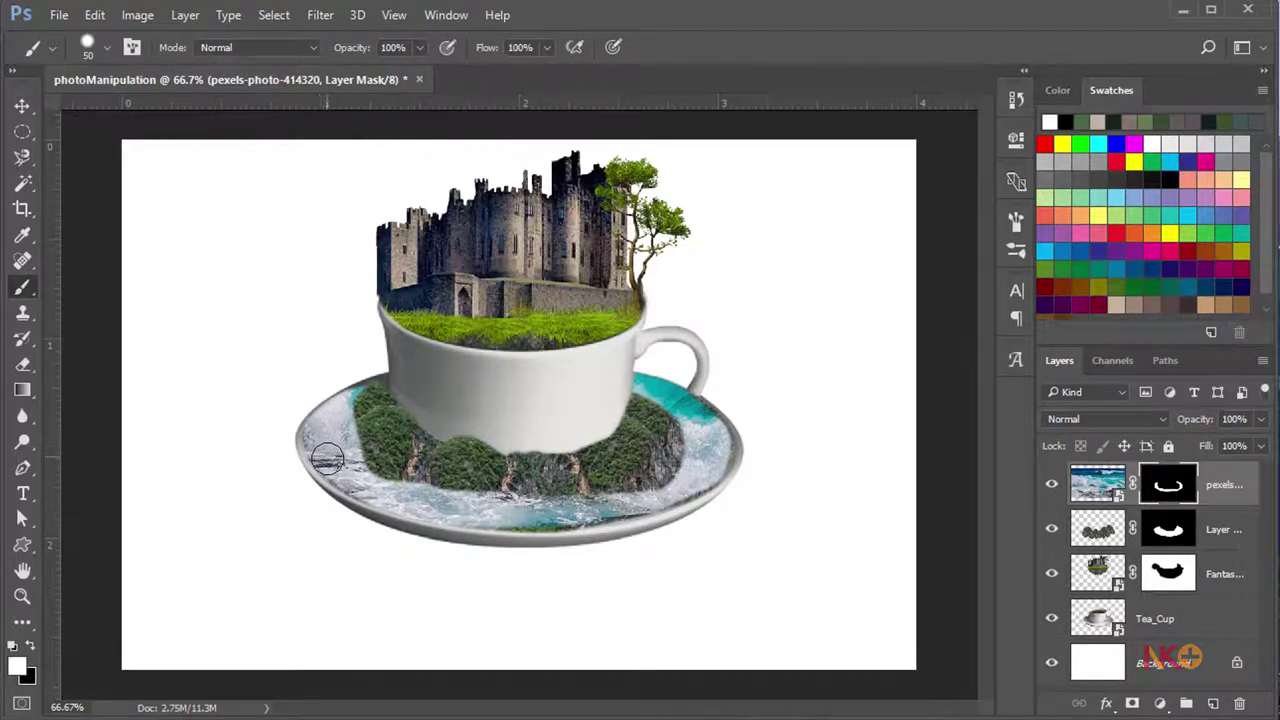
mouse_move(630, 490)
mouse_down()
mouse_move(505, 515)
mouse_move(630, 503)
mouse_move(710, 460)
mouse_move(695, 413)
mouse_move(720, 460)
mouse_up()
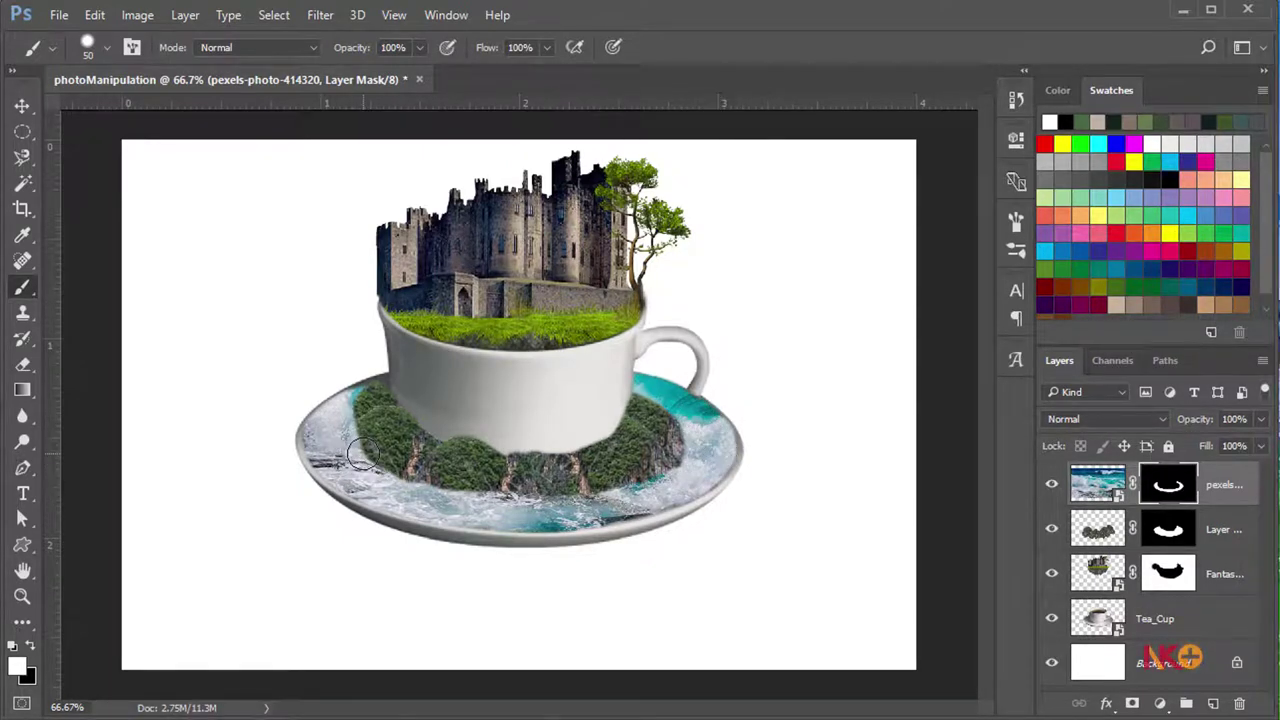
mouse_move(393, 404)
mouse_down()
mouse_move(377, 389)
mouse_move(339, 435)
mouse_move(344, 424)
mouse_up()
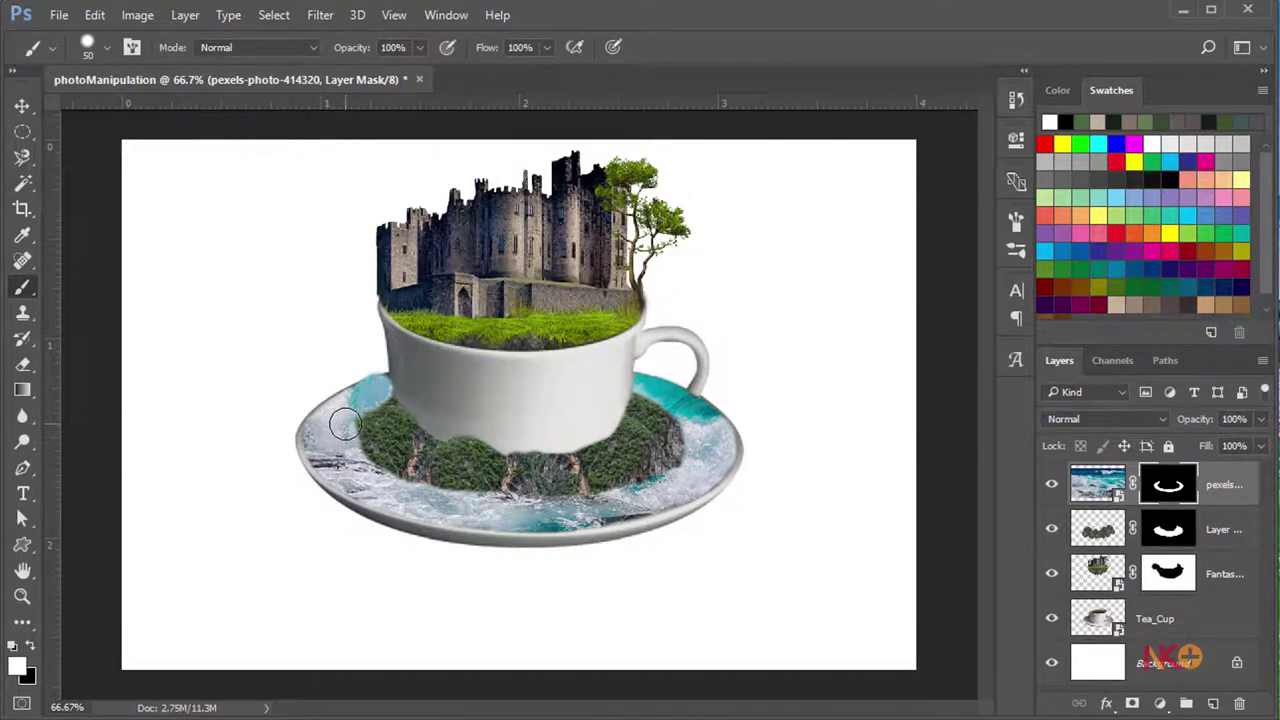
Paint black on the wave mask to restore the foliage on the saucer's upper-left rim
click(31, 647)
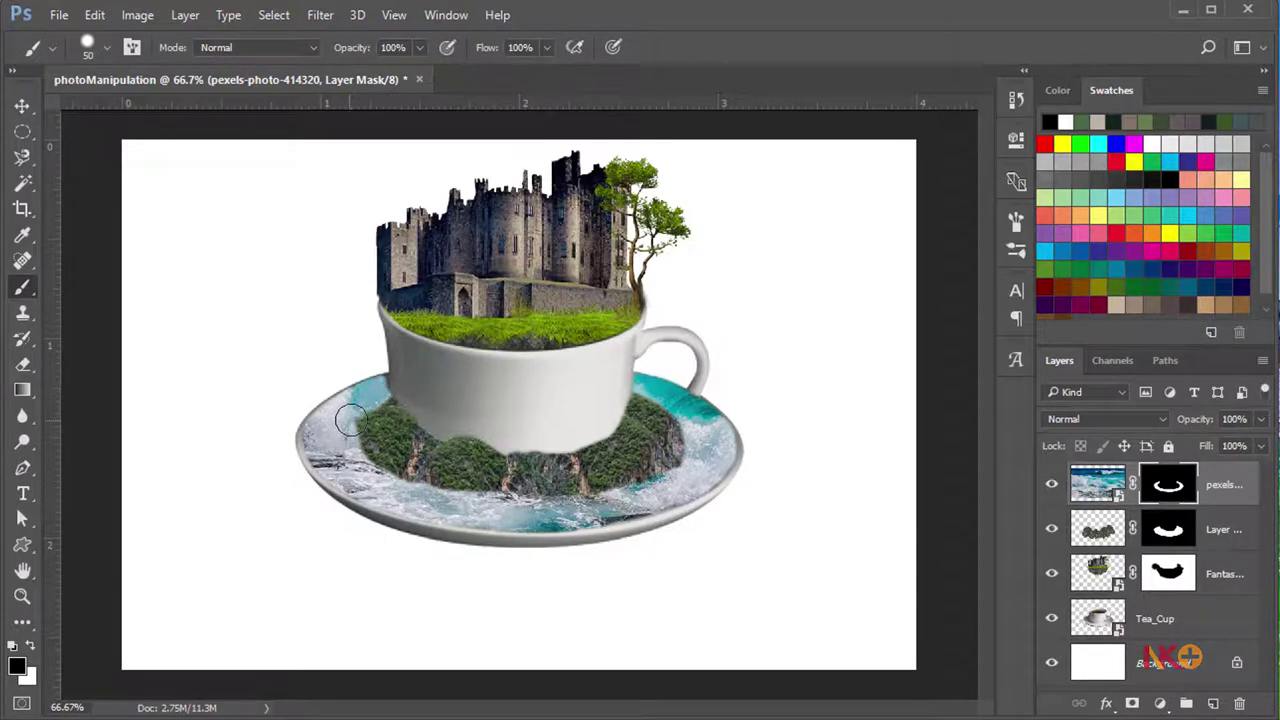
drag(366, 418, 340, 420)
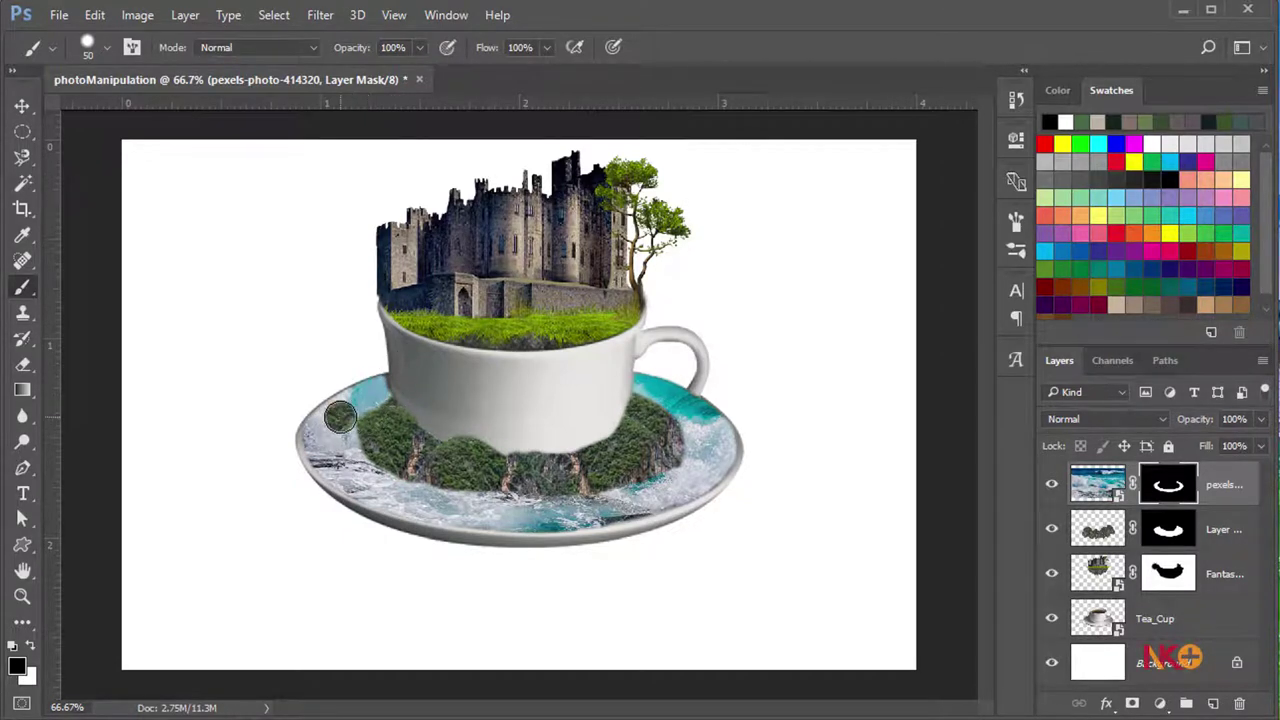
key(ctrl+z)
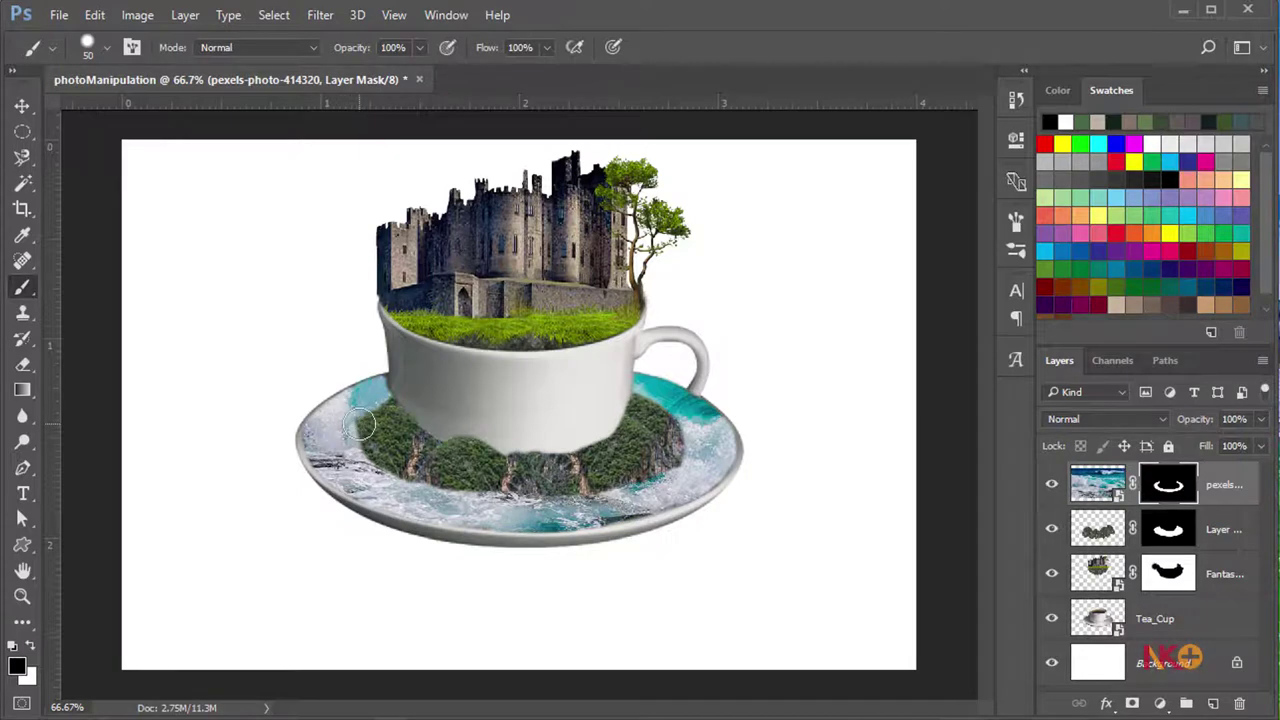
mouse_move(368, 425)
mouse_down()
mouse_move(385, 417)
mouse_move(505, 483)
mouse_up()
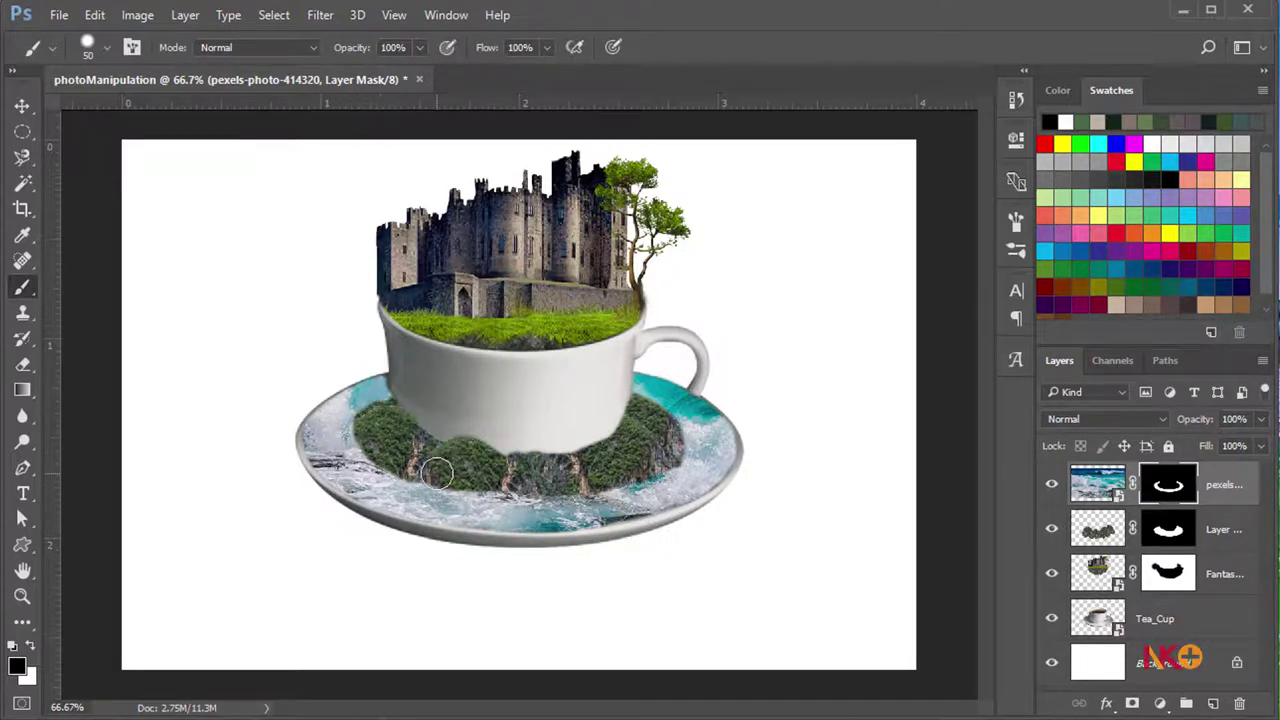
Blend the foliage edges into the water with a soft round brush on the wave mask
click(107, 52)
click(140, 196)
click(428, 472)
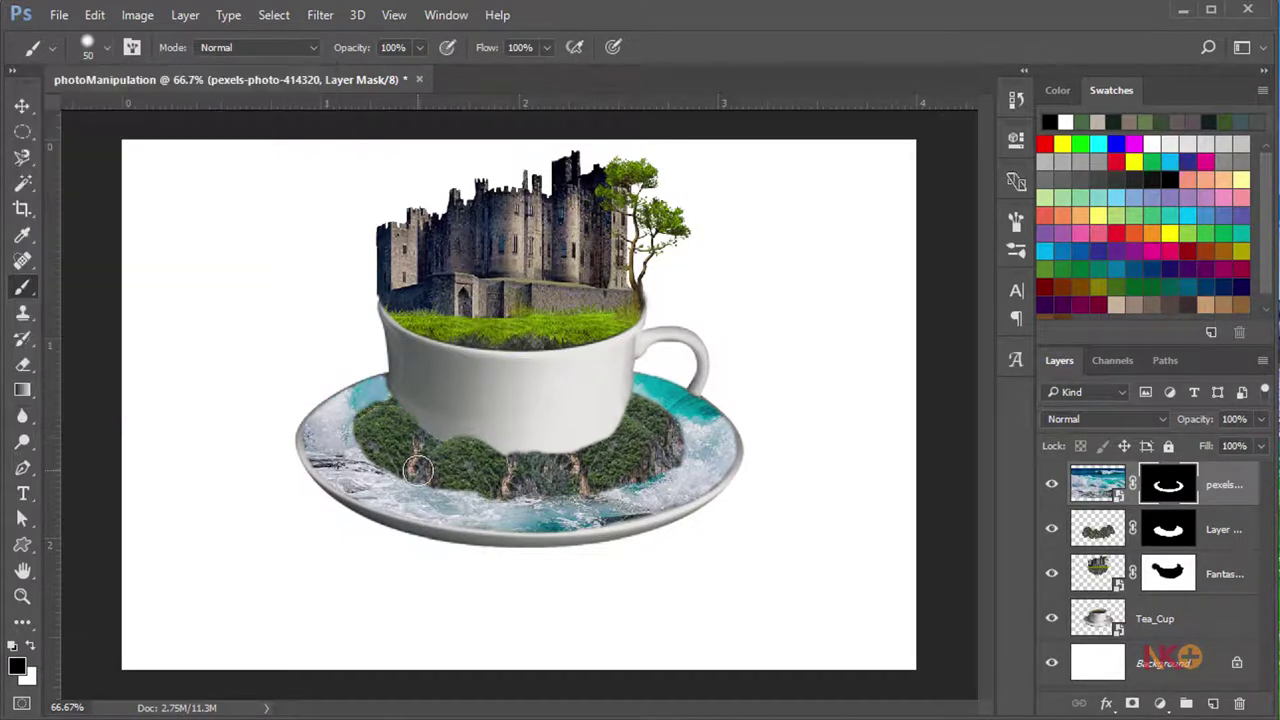
drag(435, 477, 510, 488)
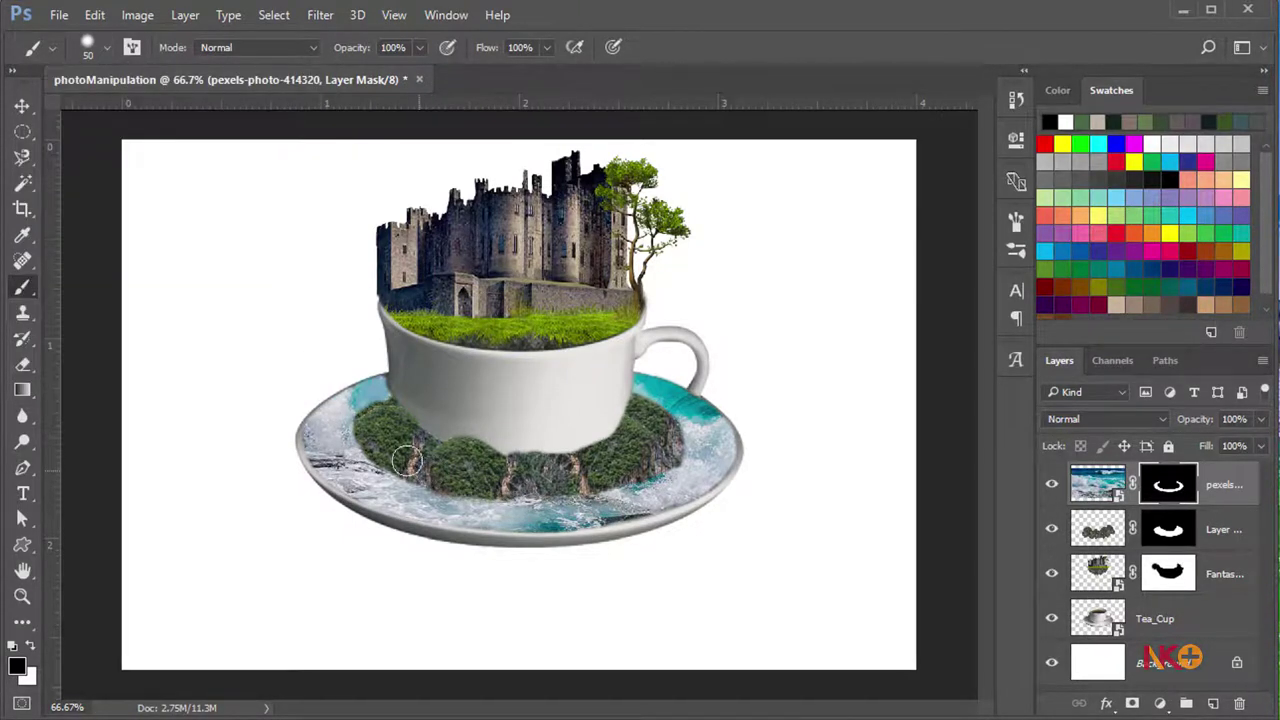
mouse_move(386, 422)
mouse_down()
mouse_move(375, 409)
mouse_move(529, 485)
mouse_move(604, 483)
mouse_move(684, 430)
mouse_move(638, 410)
mouse_up()
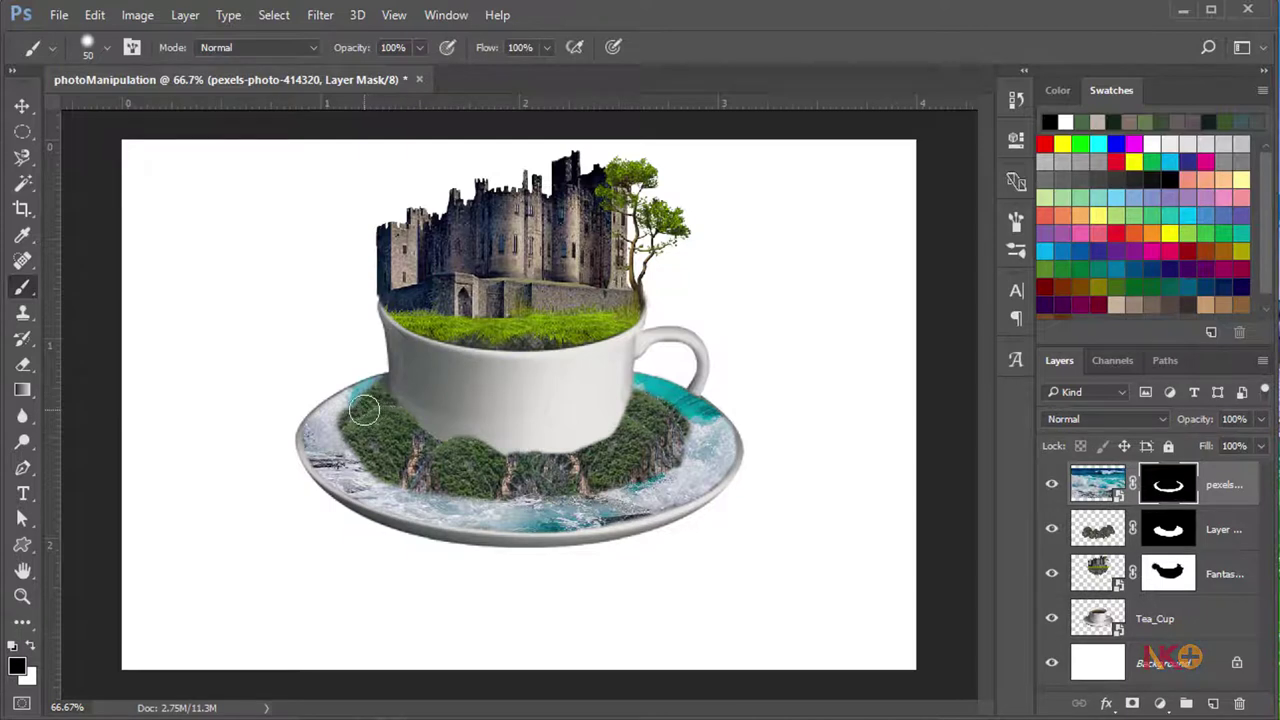
click(363, 410)
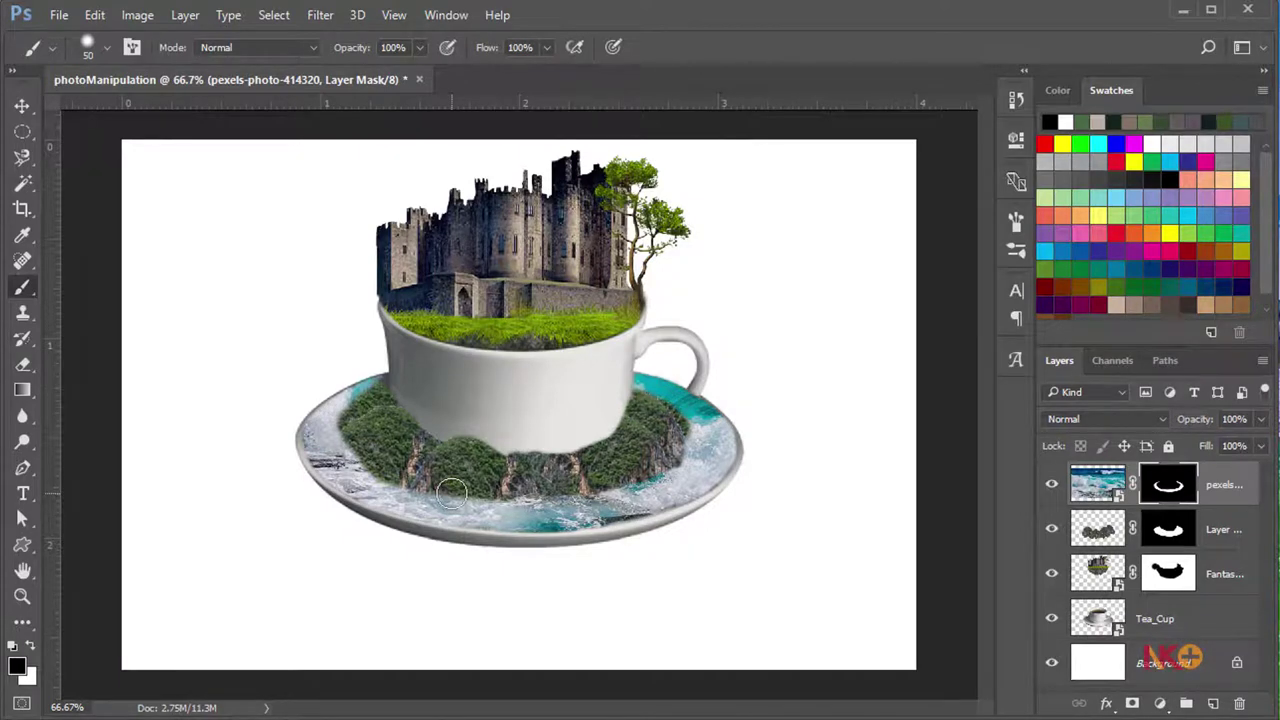
Paint white to reveal foam on the right and front-left rims, undoing the stray stroke on the cup
key(x)
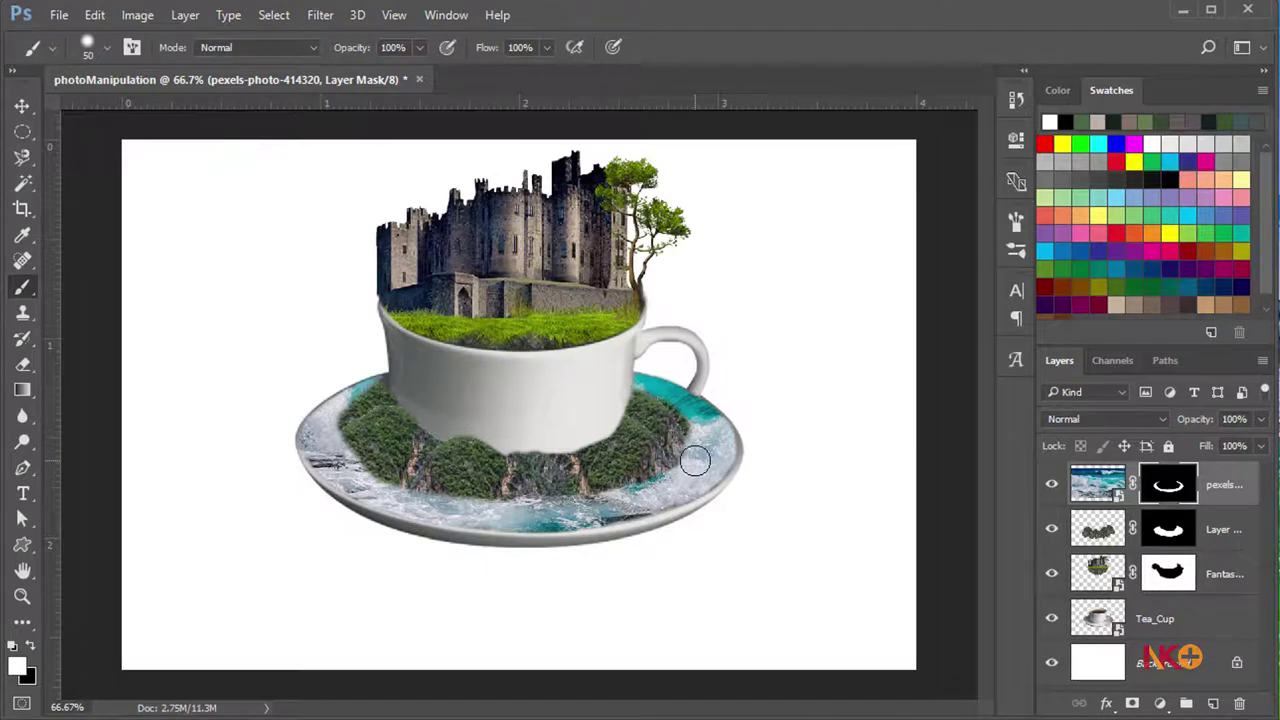
drag(698, 428, 692, 418)
drag(378, 489, 408, 499)
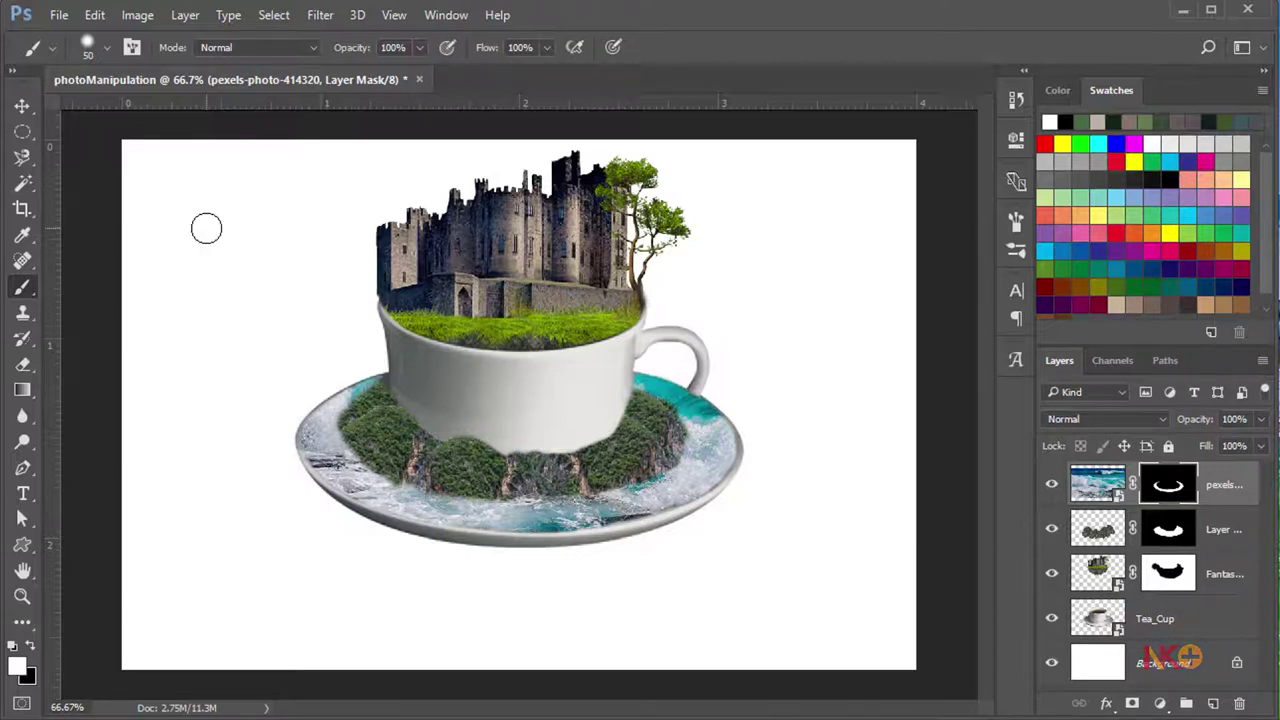
click(374, 372)
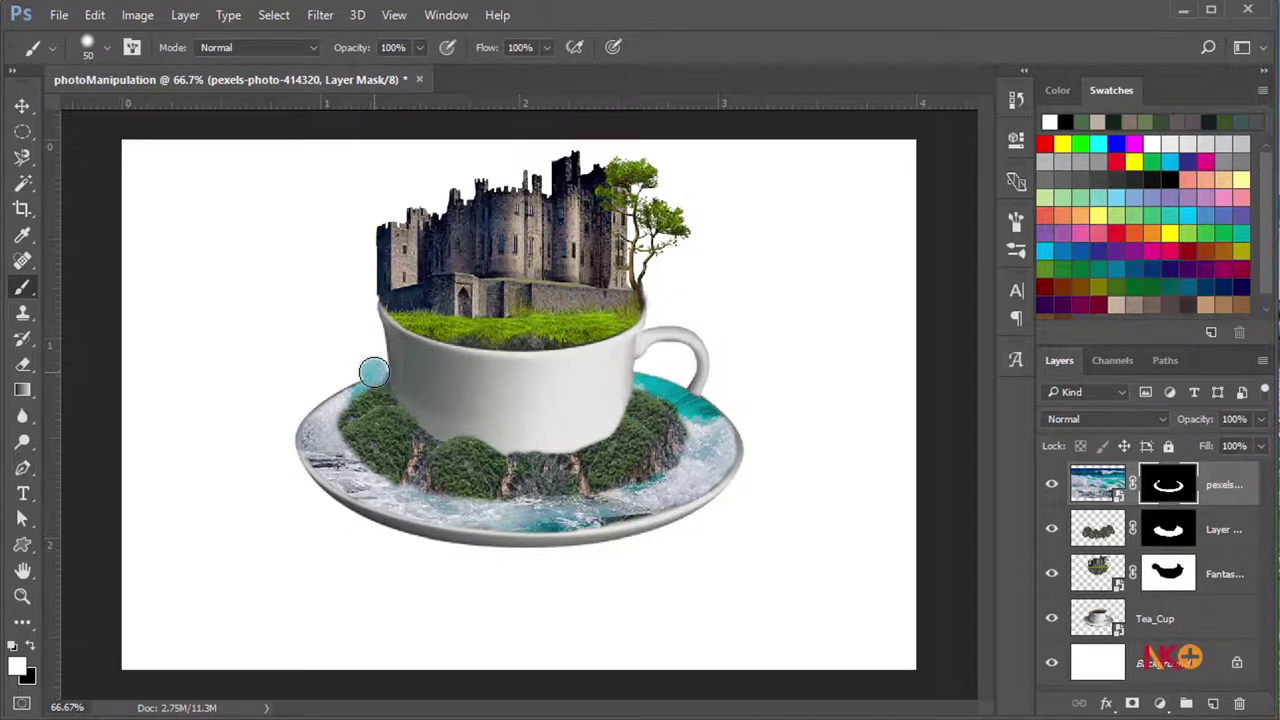
key(ctrl+z)
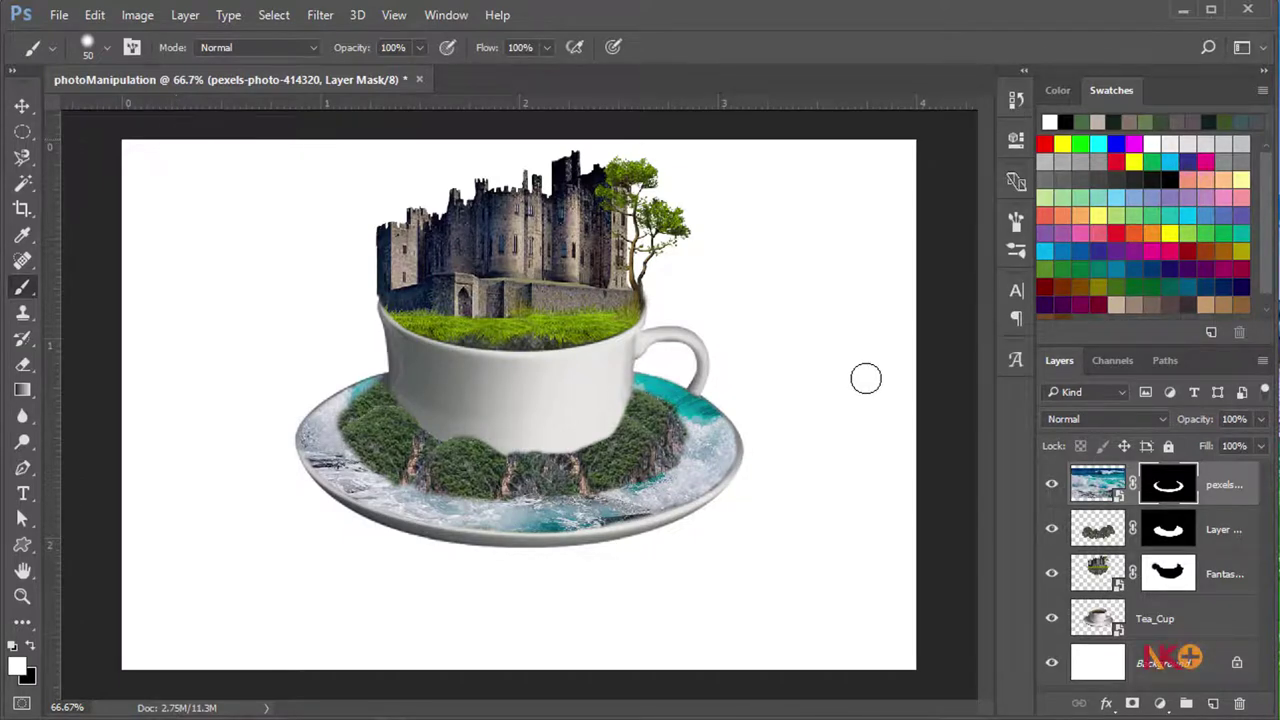
Add a reversed radial Gradient Fill layer at 407% scale above the Background
click(1176, 676)
click(1160, 704)
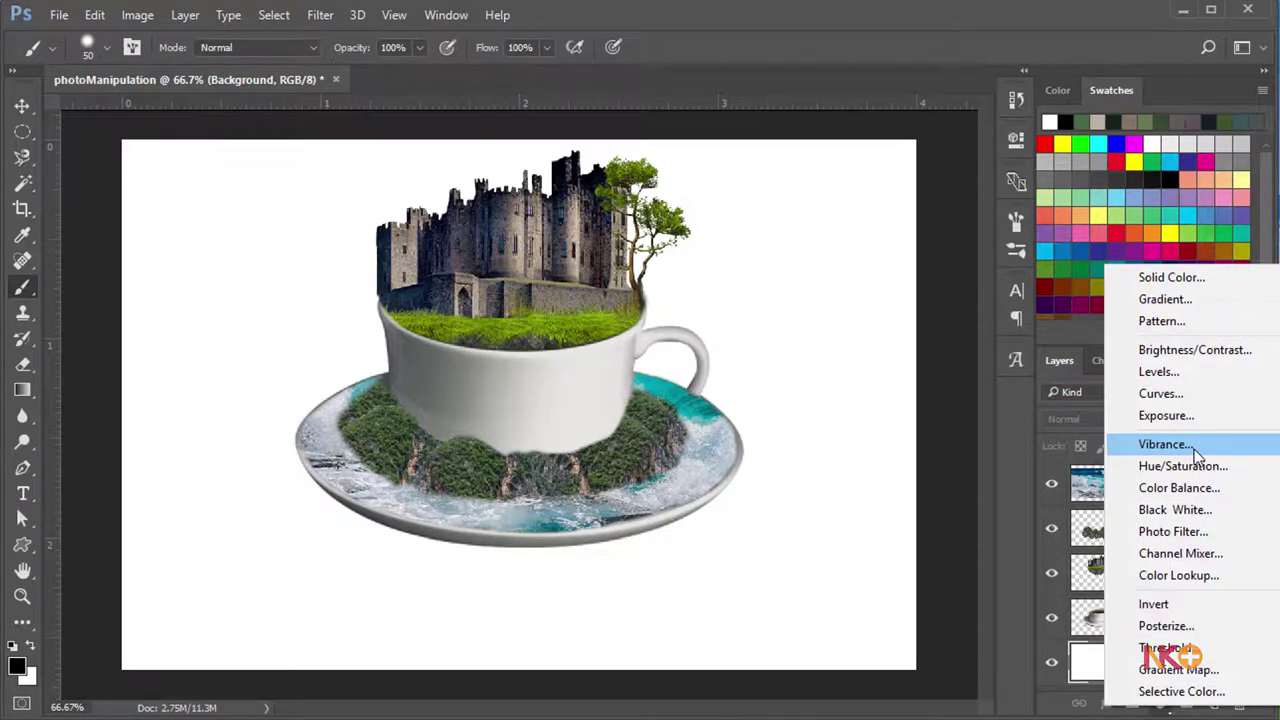
click(1165, 299)
click(805, 271)
click(827, 308)
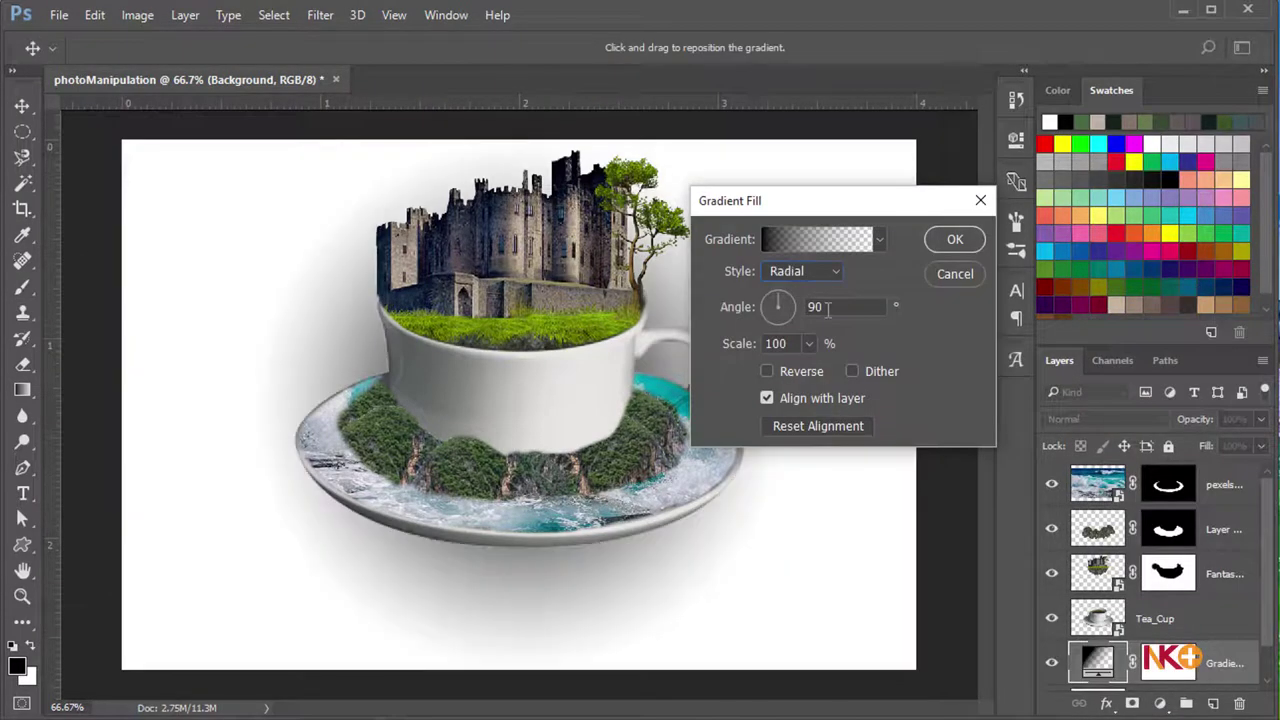
click(767, 371)
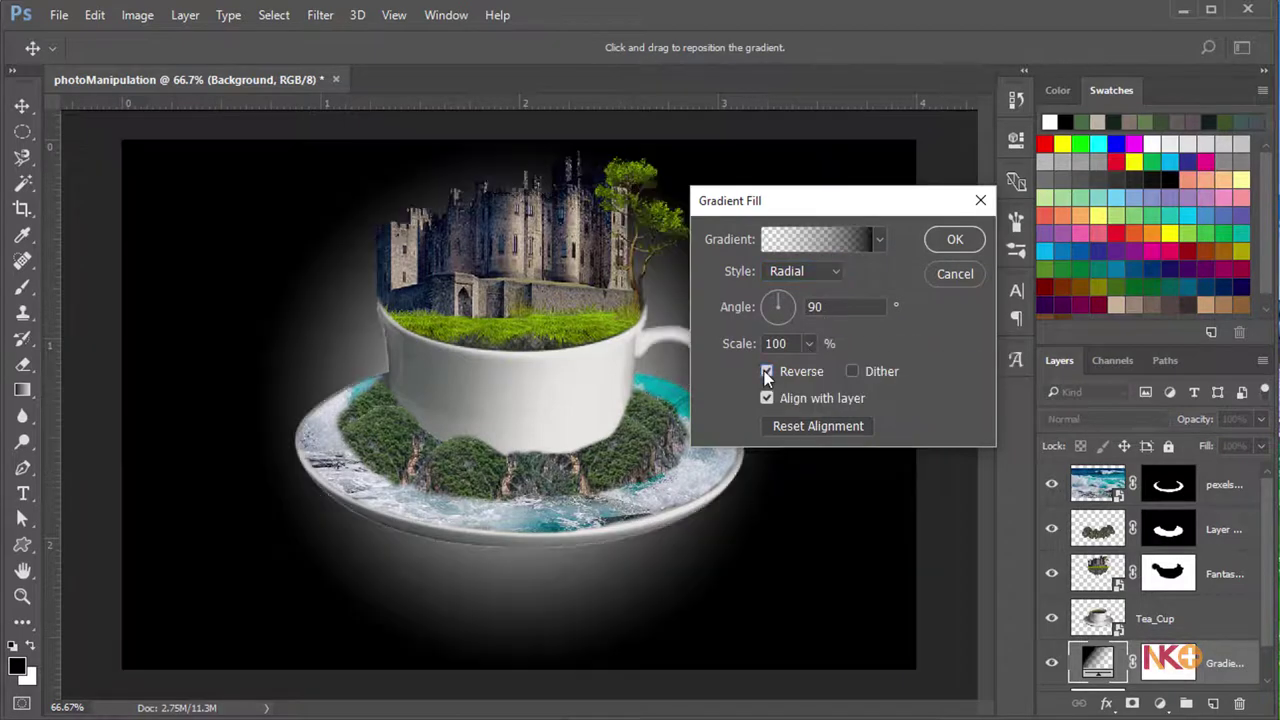
click(808, 343)
drag(807, 367, 837, 370)
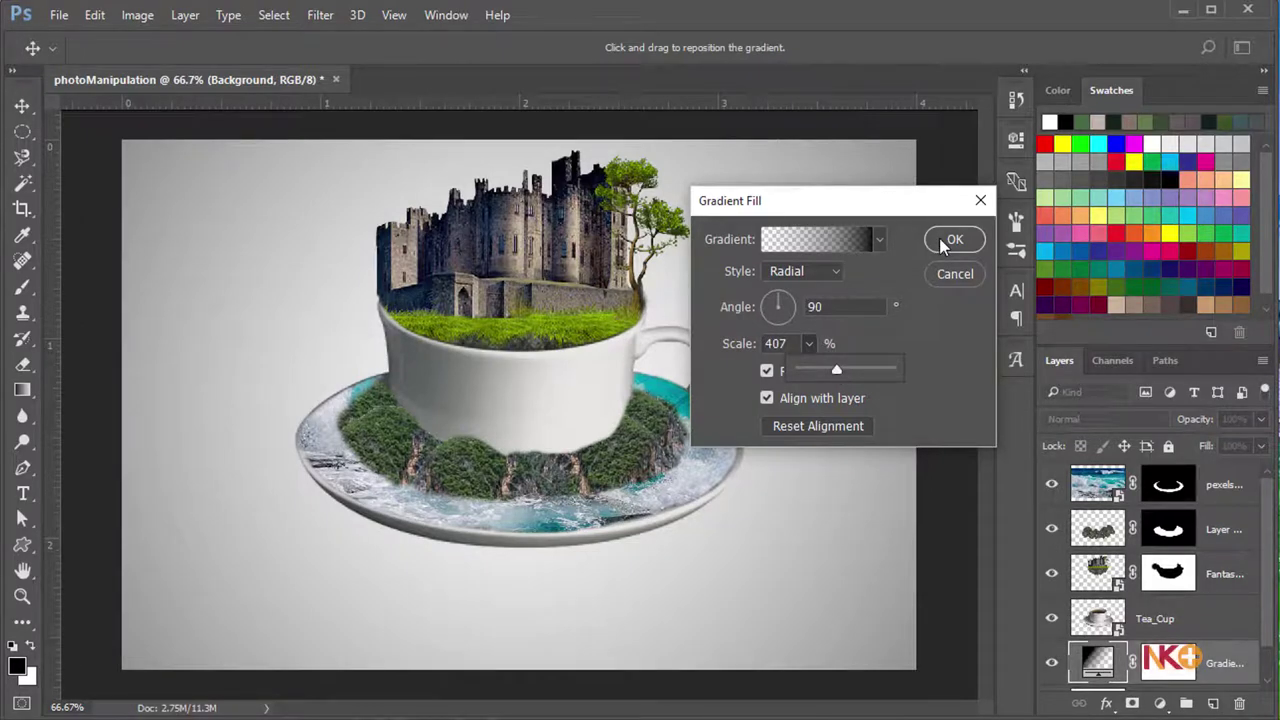
click(939, 238)
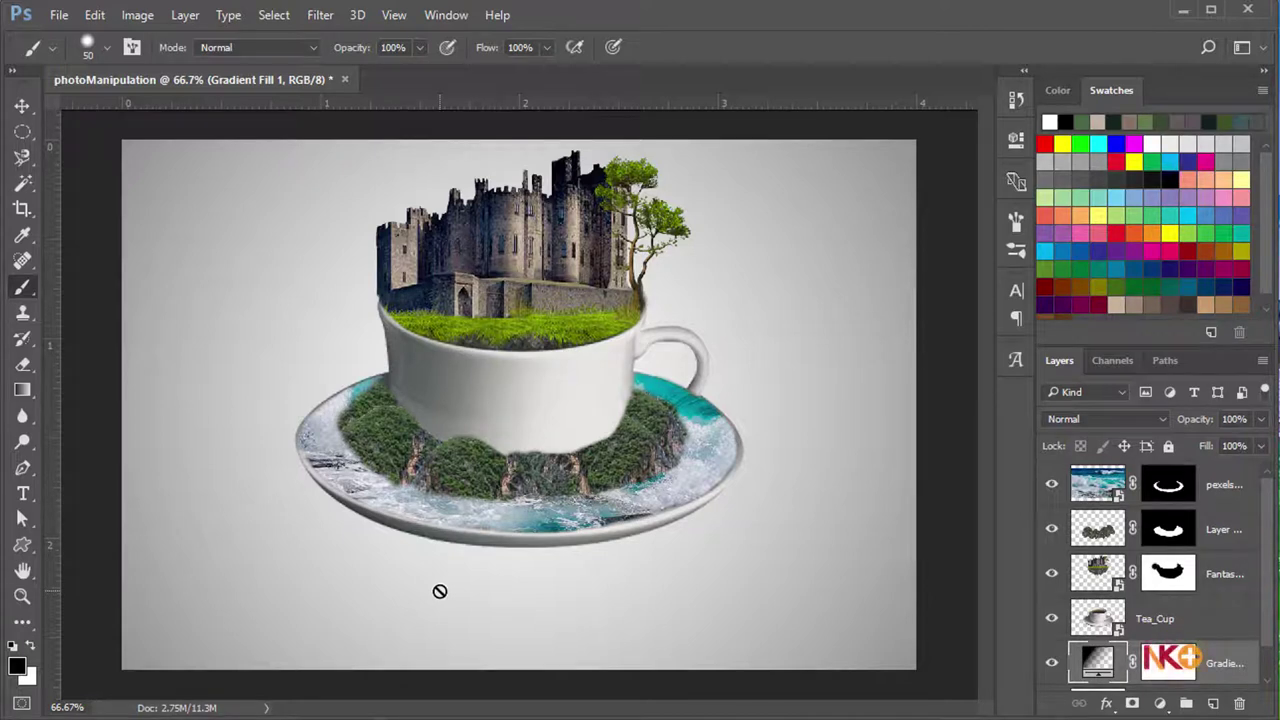
On a new layer, paint a 133 px black dot and blur it
key(ctrl+shift+alt+n)
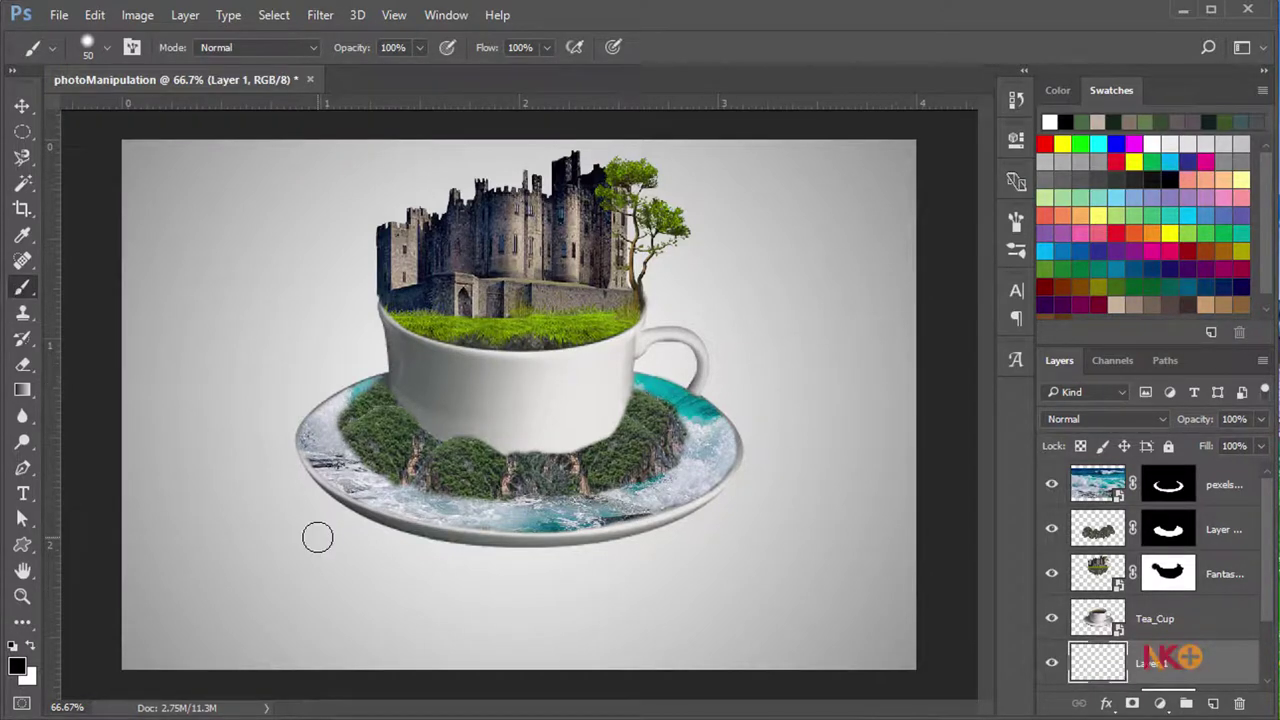
right_click(237, 415)
drag(370, 427, 416, 427)
click(304, 512)
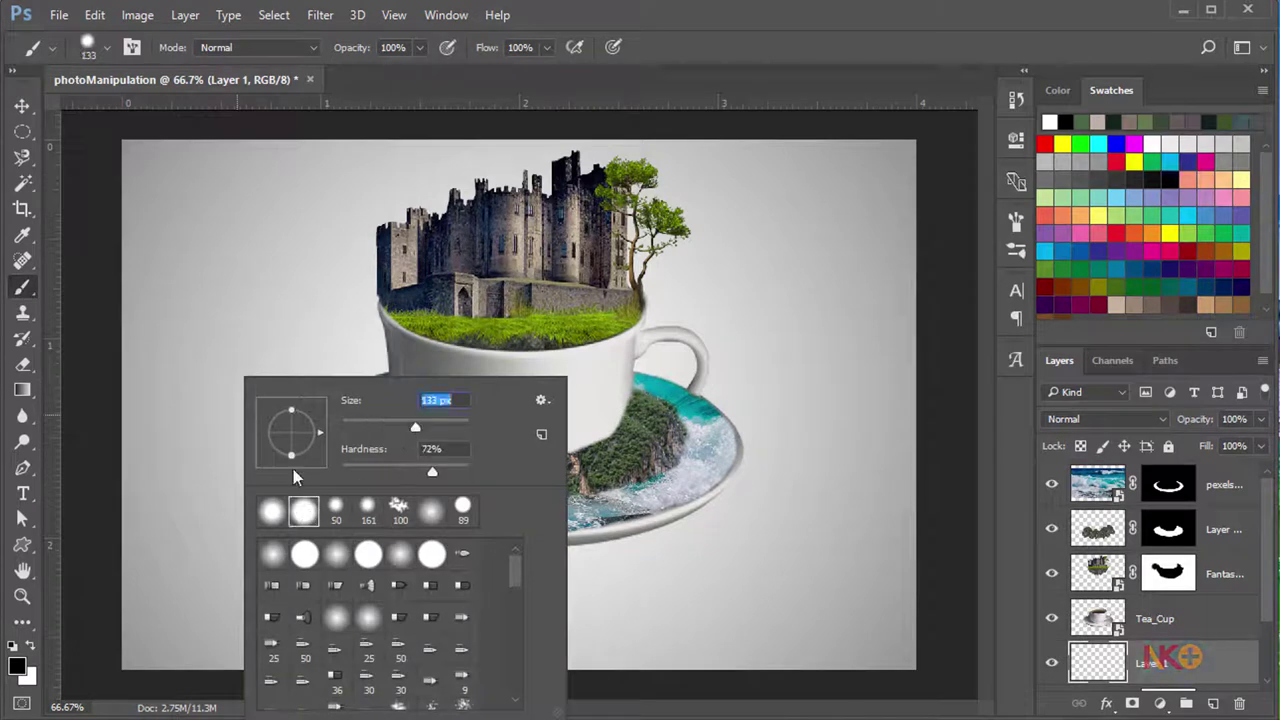
click(243, 325)
key(ctrl+f)
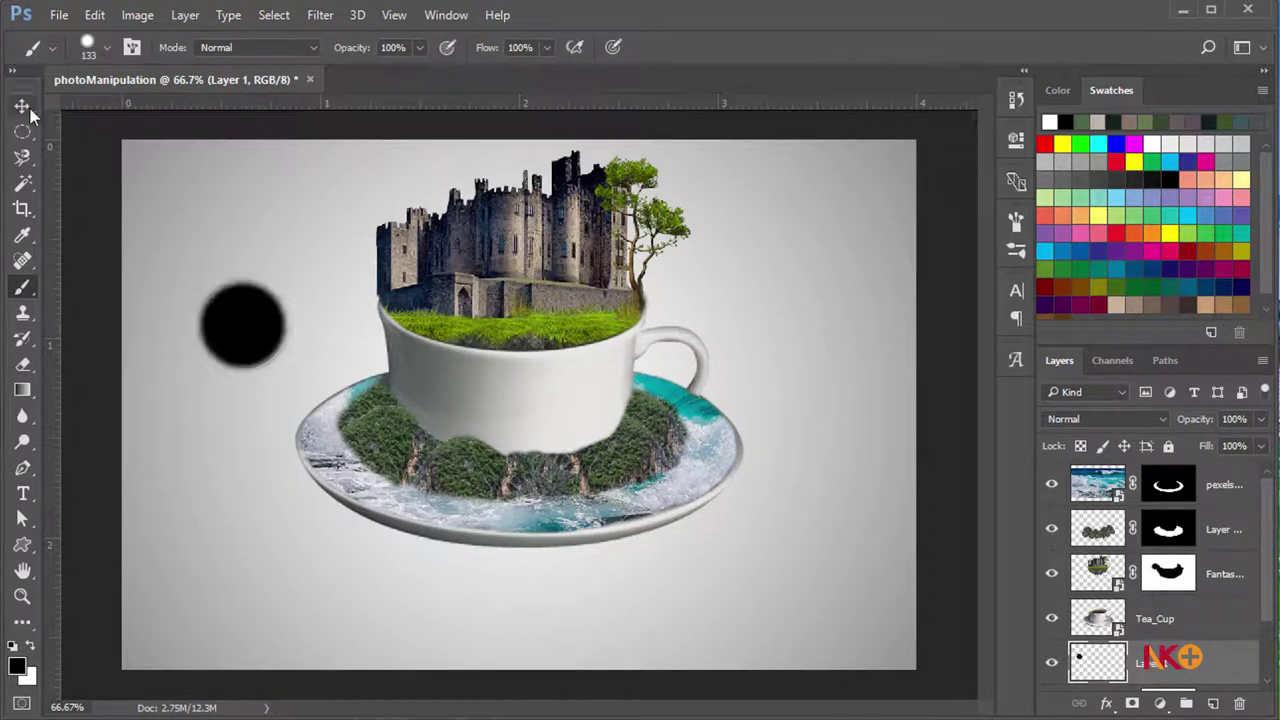
Stretch the dot into a wide, slightly tilted ellipse positioned beneath the saucer
click(22, 105)
drag(294, 325, 737, 371)
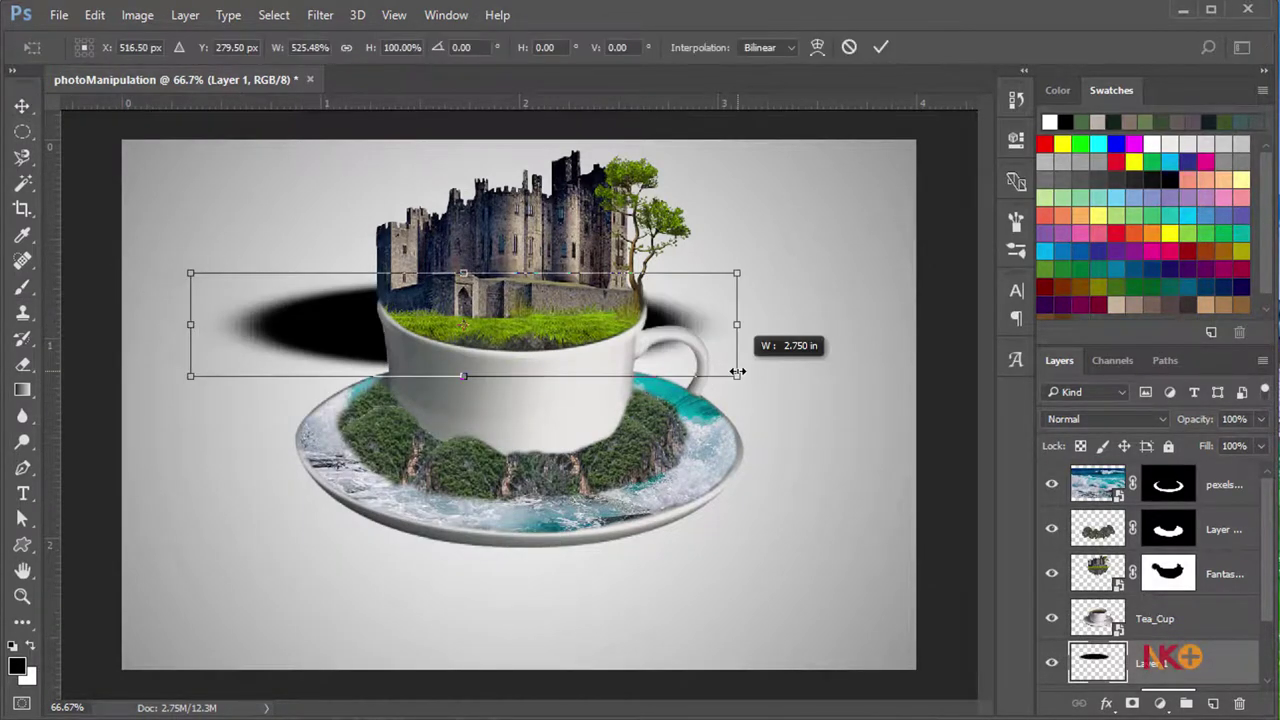
drag(290, 297, 416, 521)
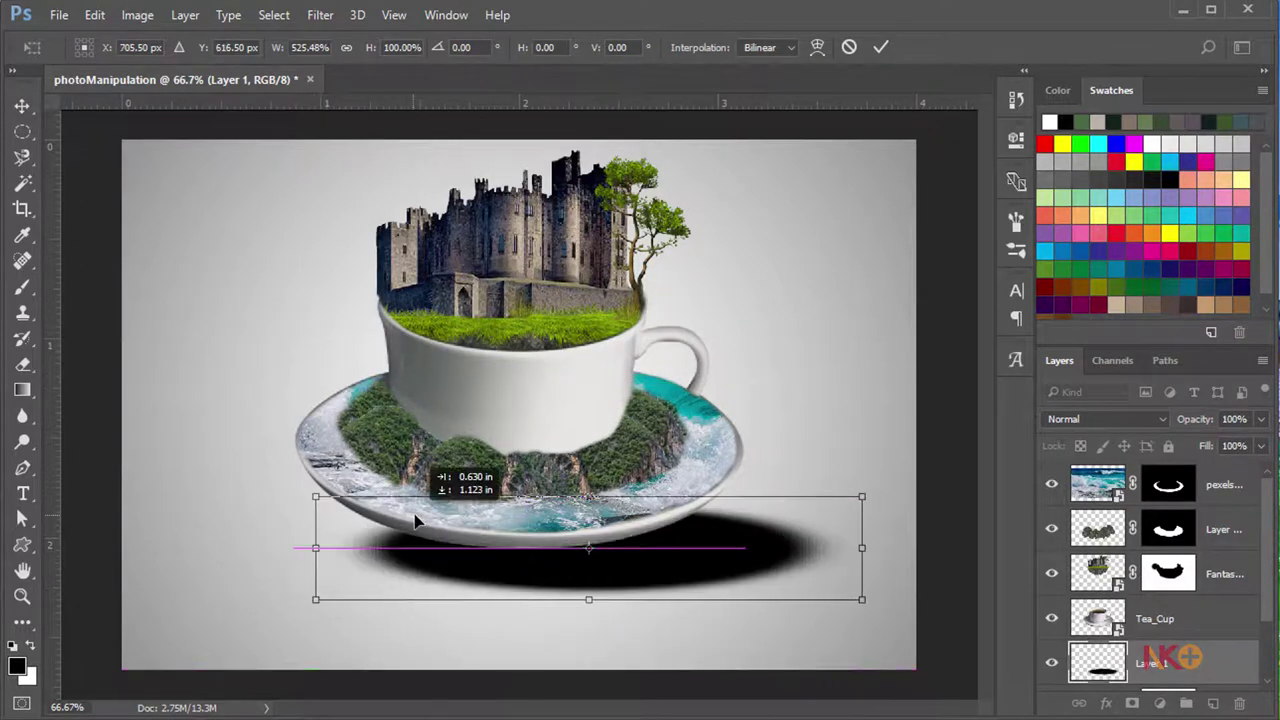
drag(315, 544, 245, 540)
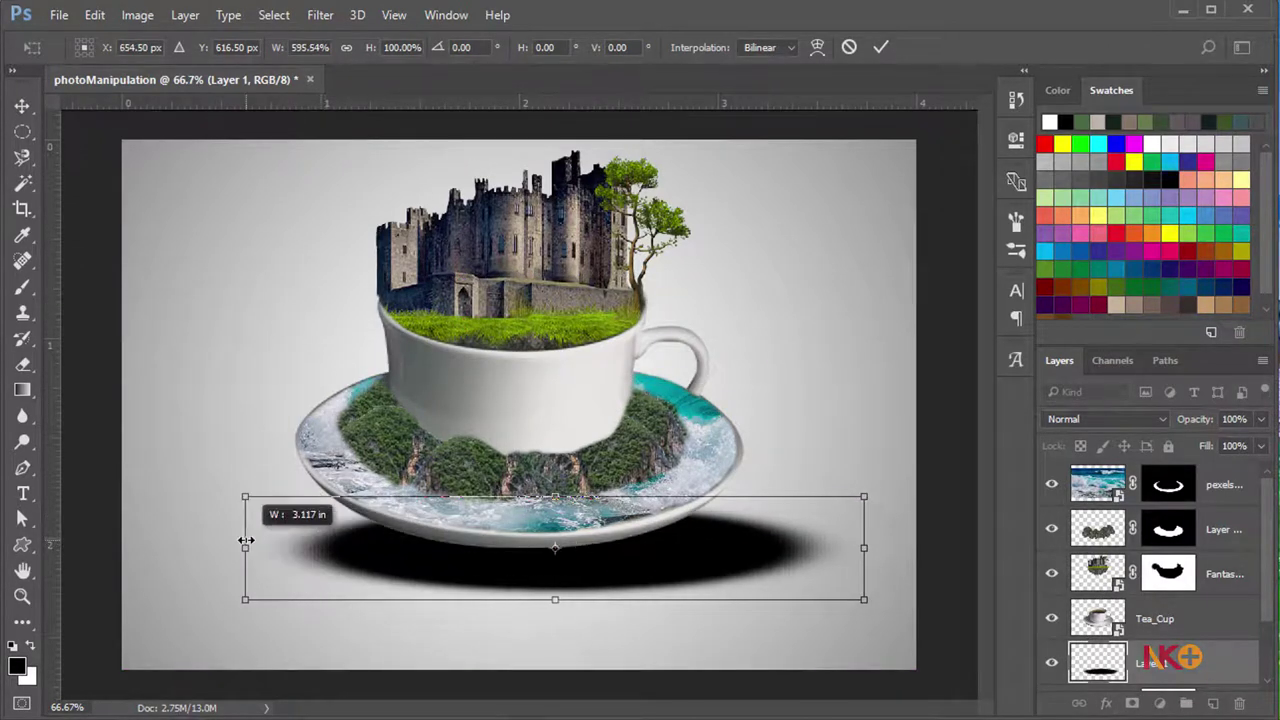
drag(886, 603, 883, 654)
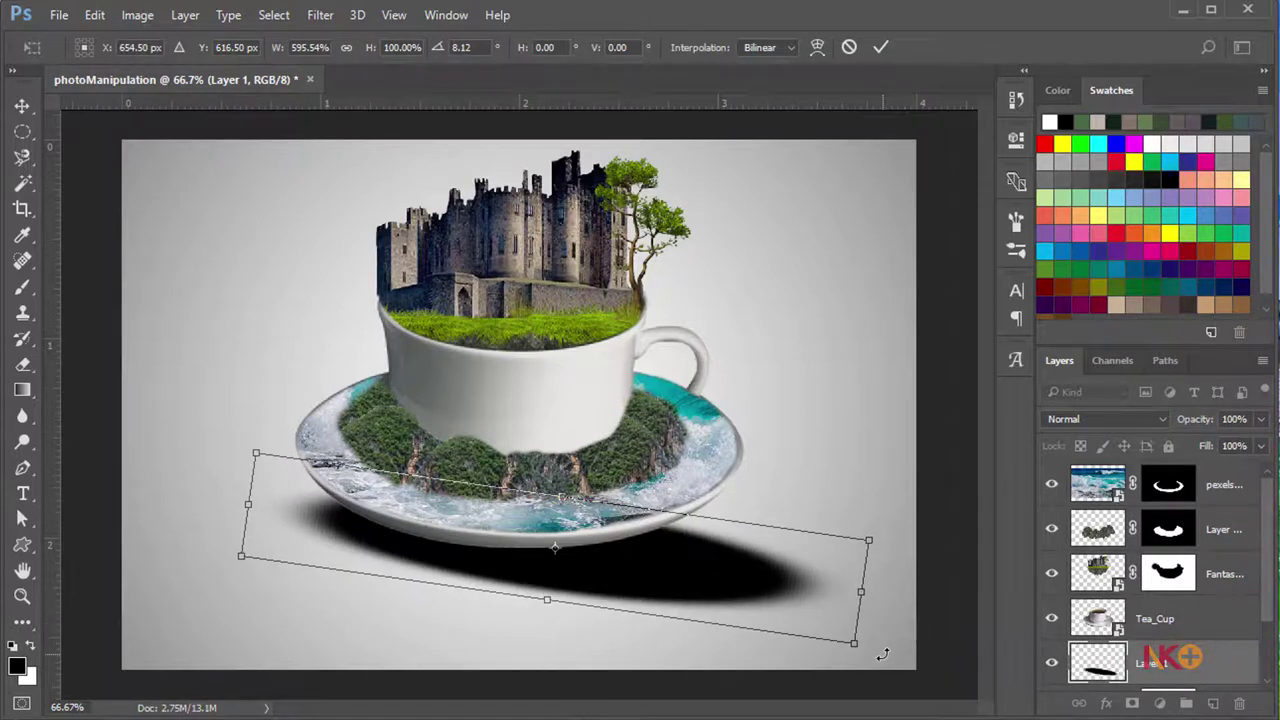
key(Return)
key(Down)
key(Down)
key(Down)
key(Down)
key(Down)
key(Down)
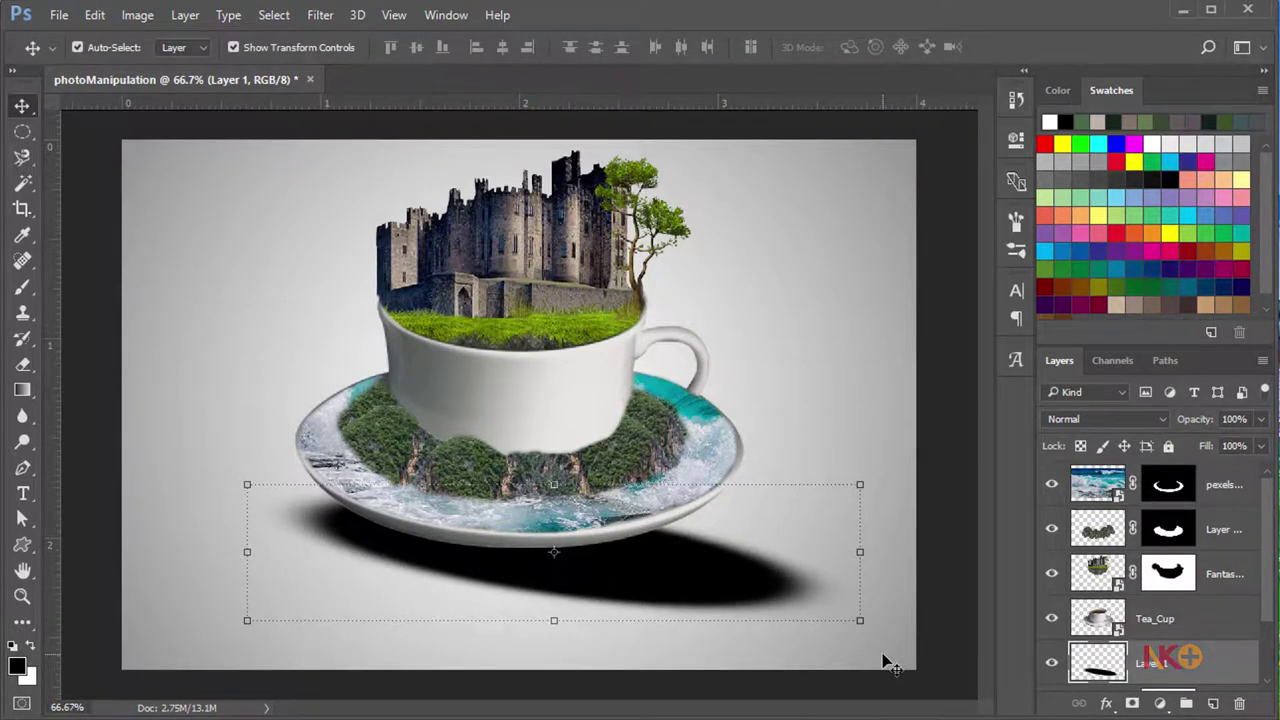
key(Down)
key(Down)
key(Down)
key(Down)
key(Down)
key(Down)
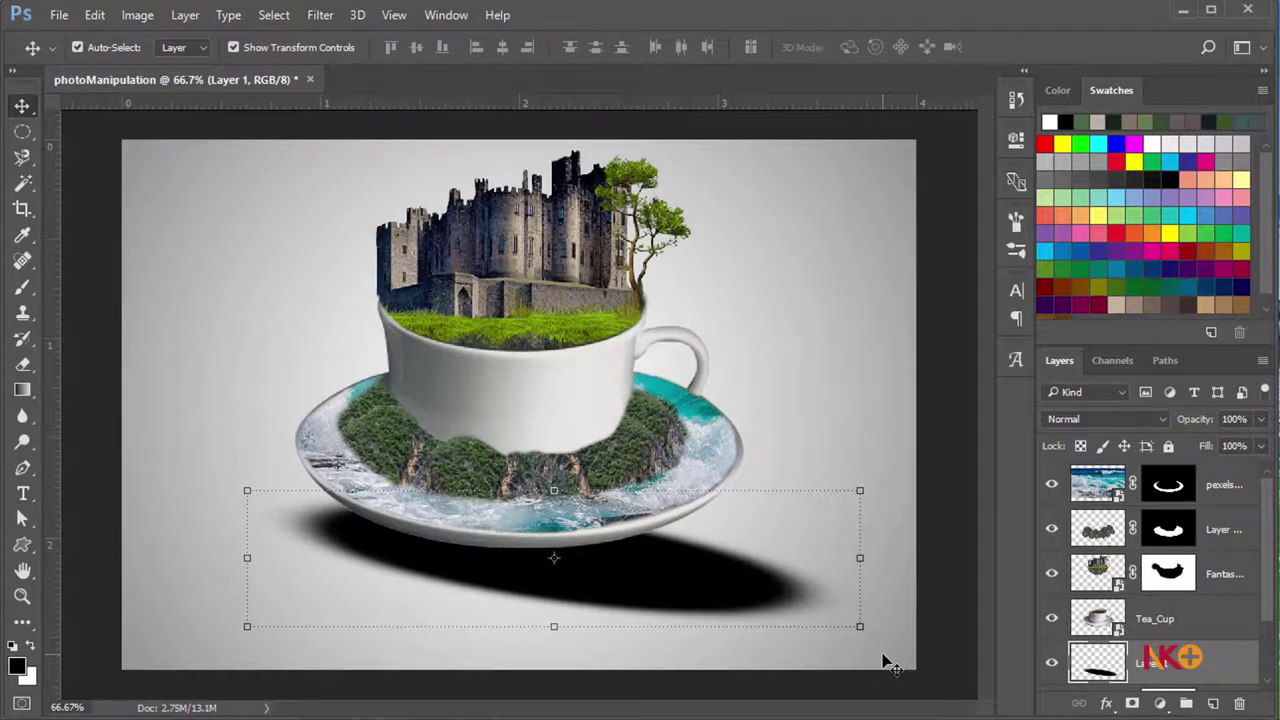
Set the shadow layer's opacity to 40% and move it up under the saucer
click(1261, 419)
drag(1264, 446, 1210, 448)
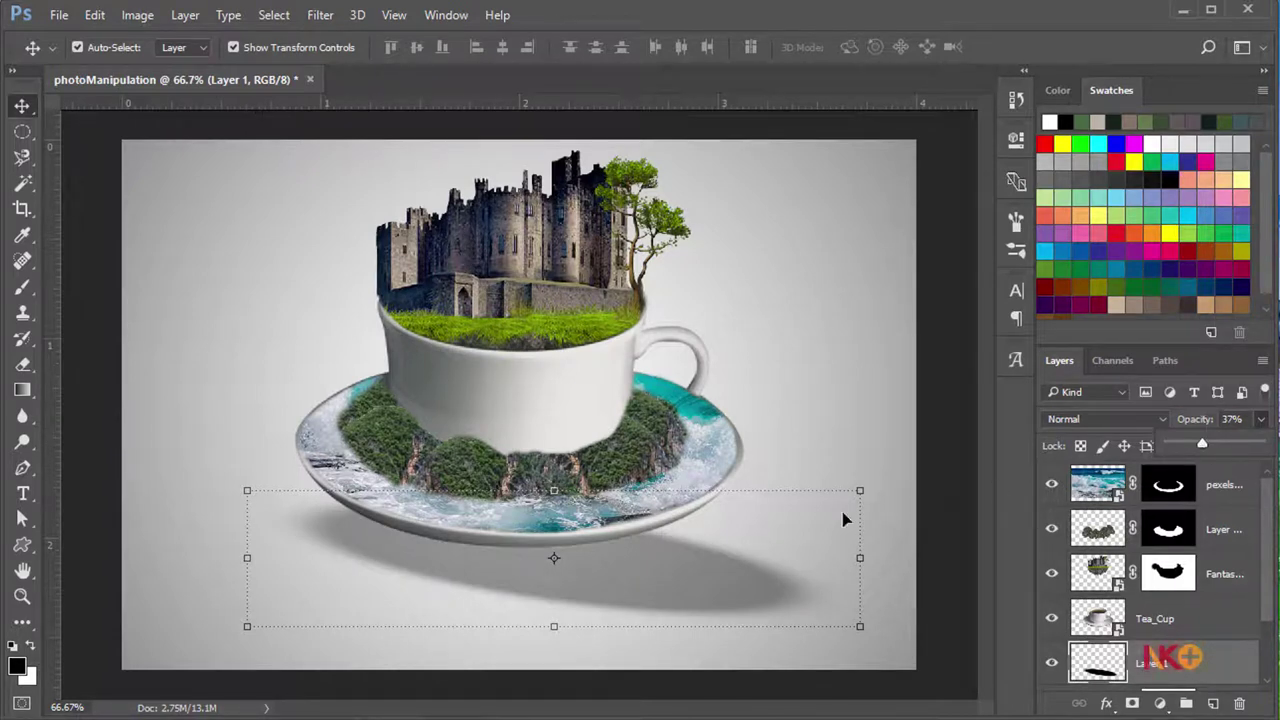
key(4)
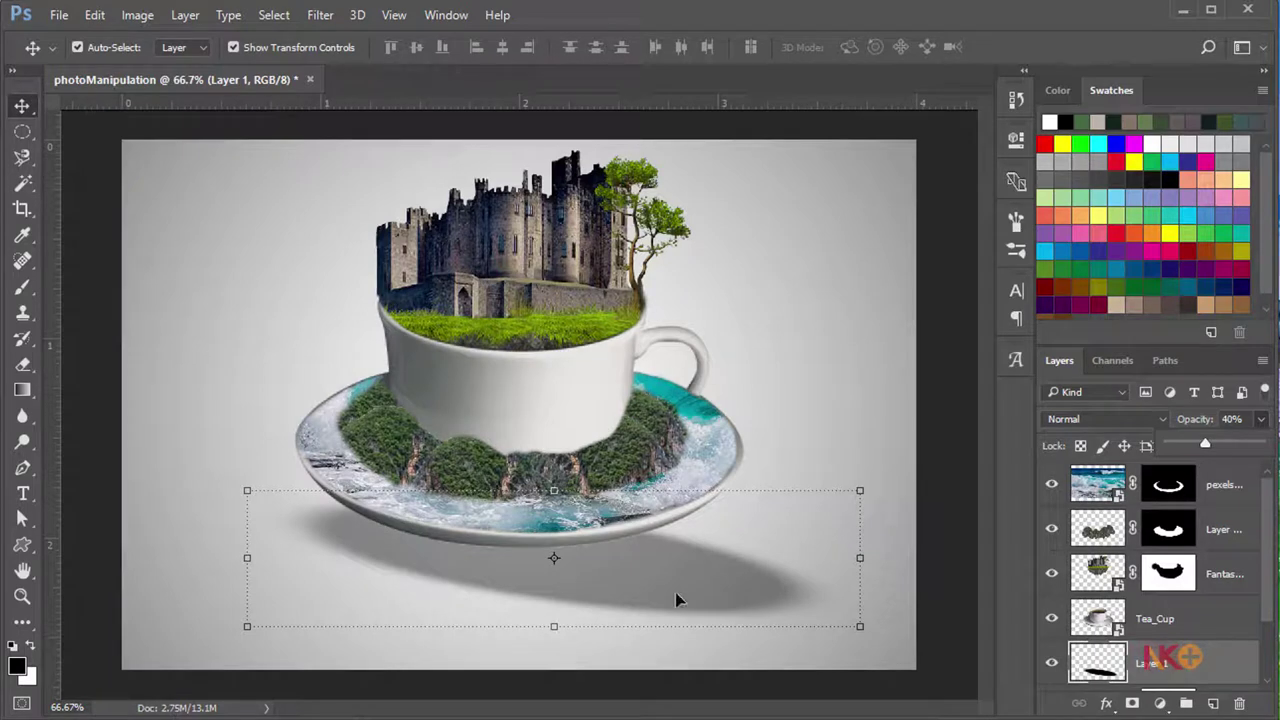
drag(692, 559, 692, 541)
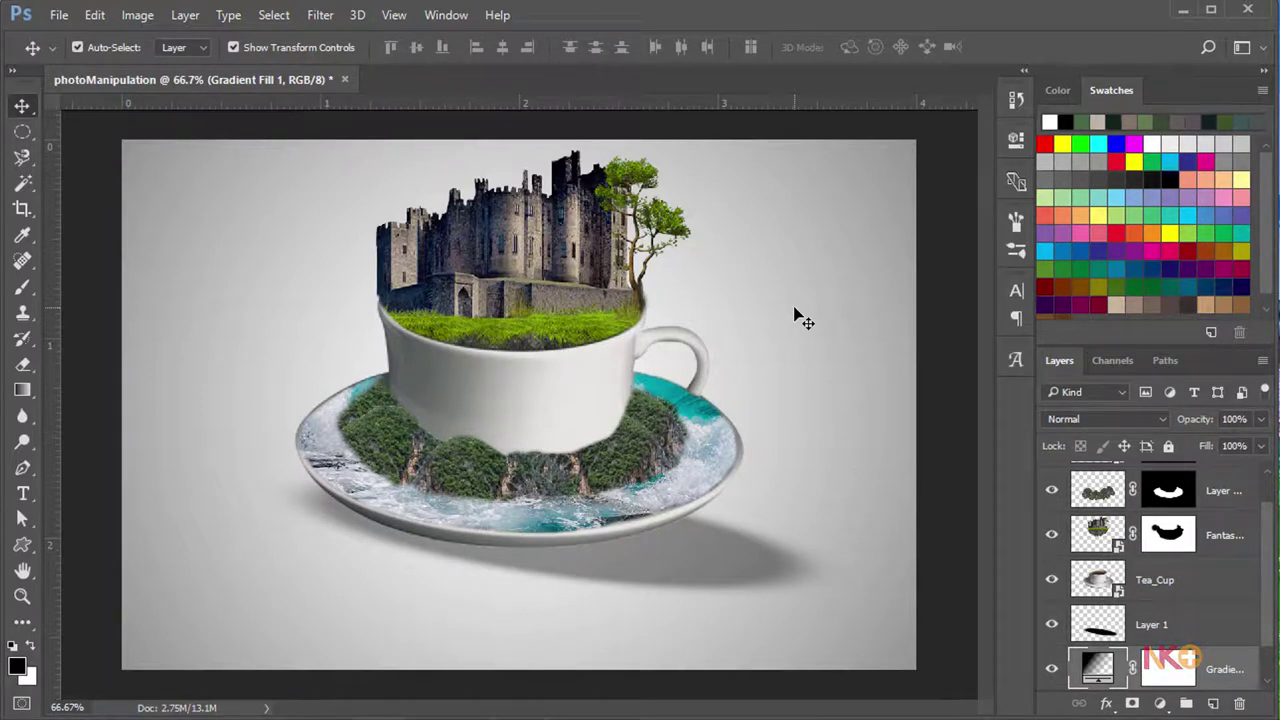
Place the flying bird image as an embedded layer and resize the flock to a small size
click(59, 15)
click(190, 380)
click(577, 180)
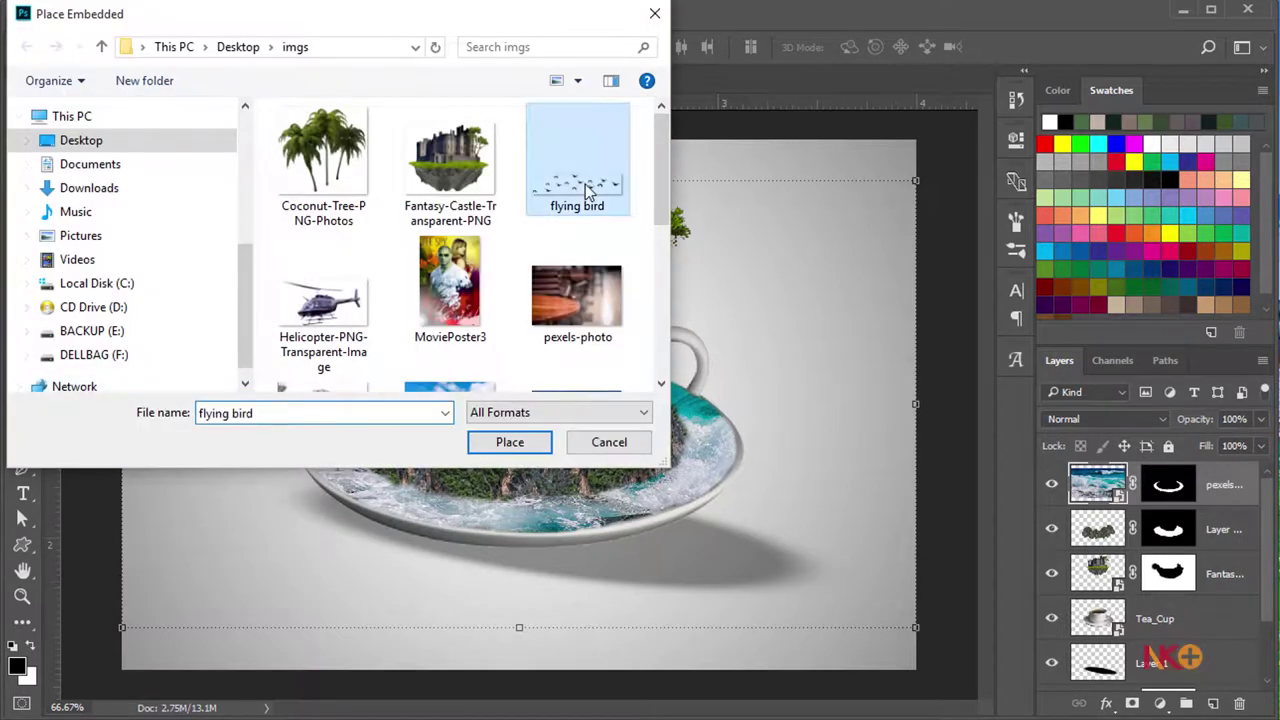
click(510, 442)
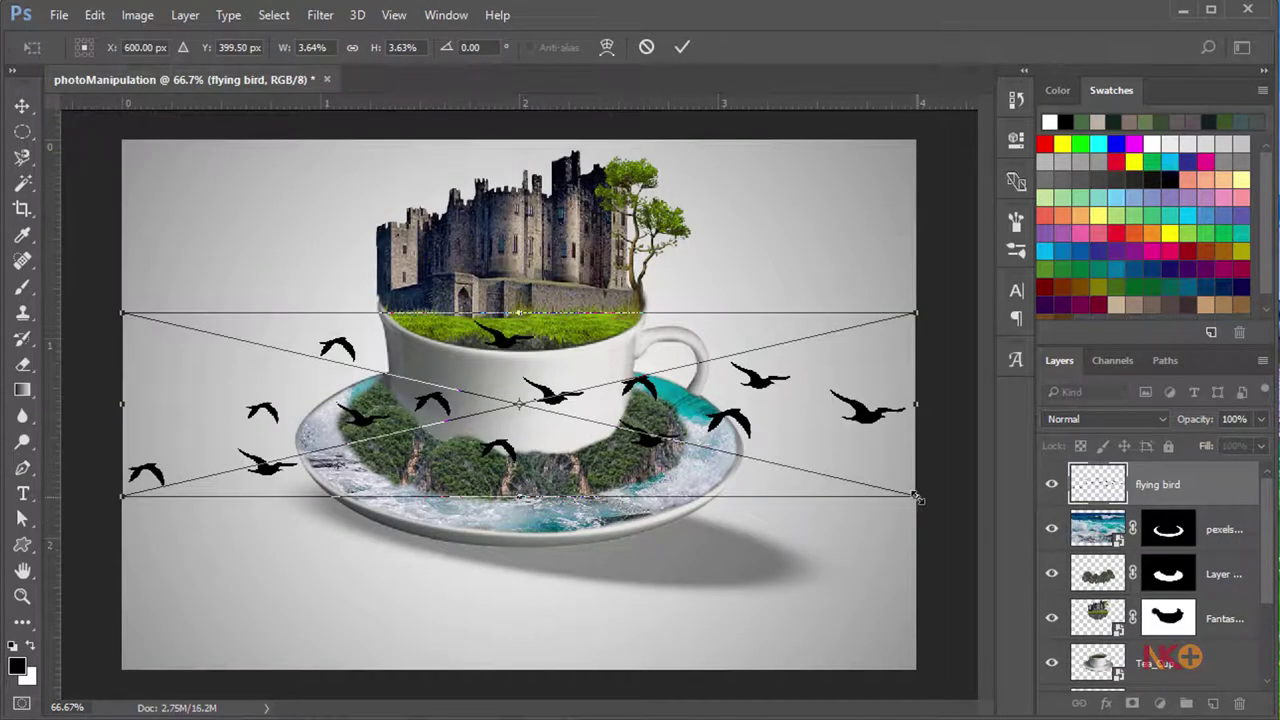
mouse_move(915, 495)
mouse_down()
mouse_move(418, 388)
mouse_move(668, 375)
mouse_move(645, 398)
mouse_move(670, 402)
mouse_up()
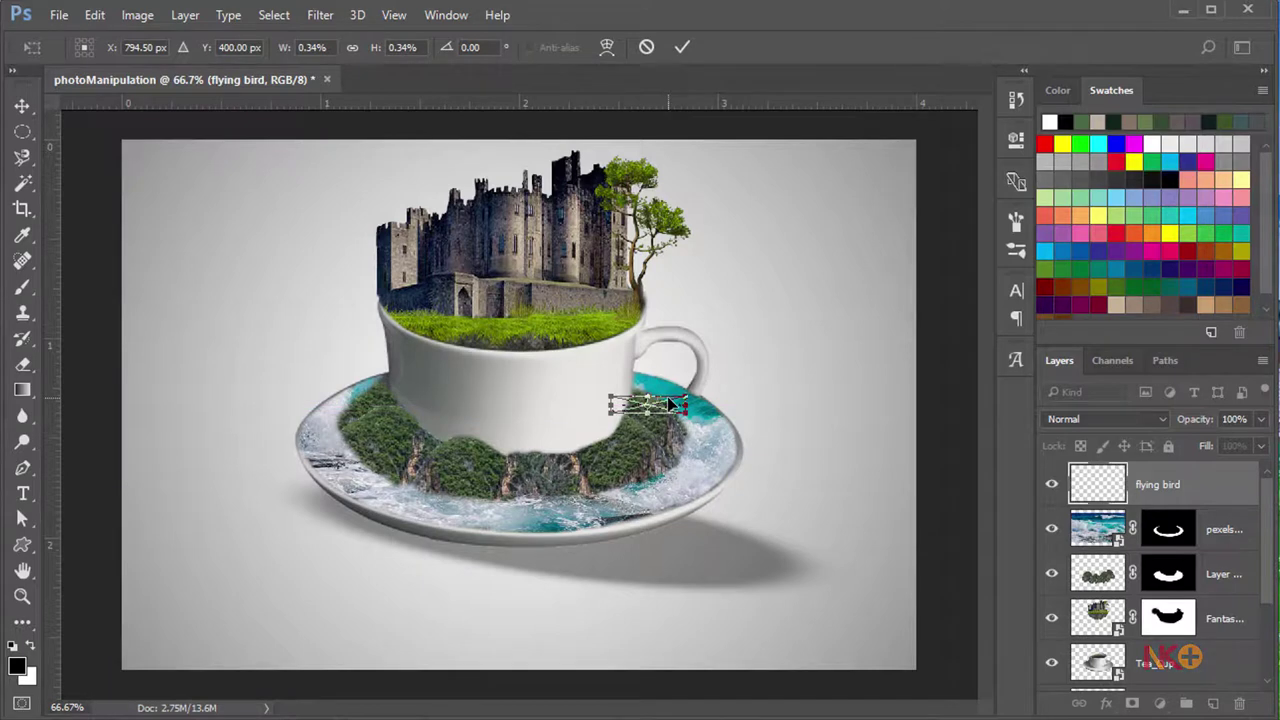
key(Return)
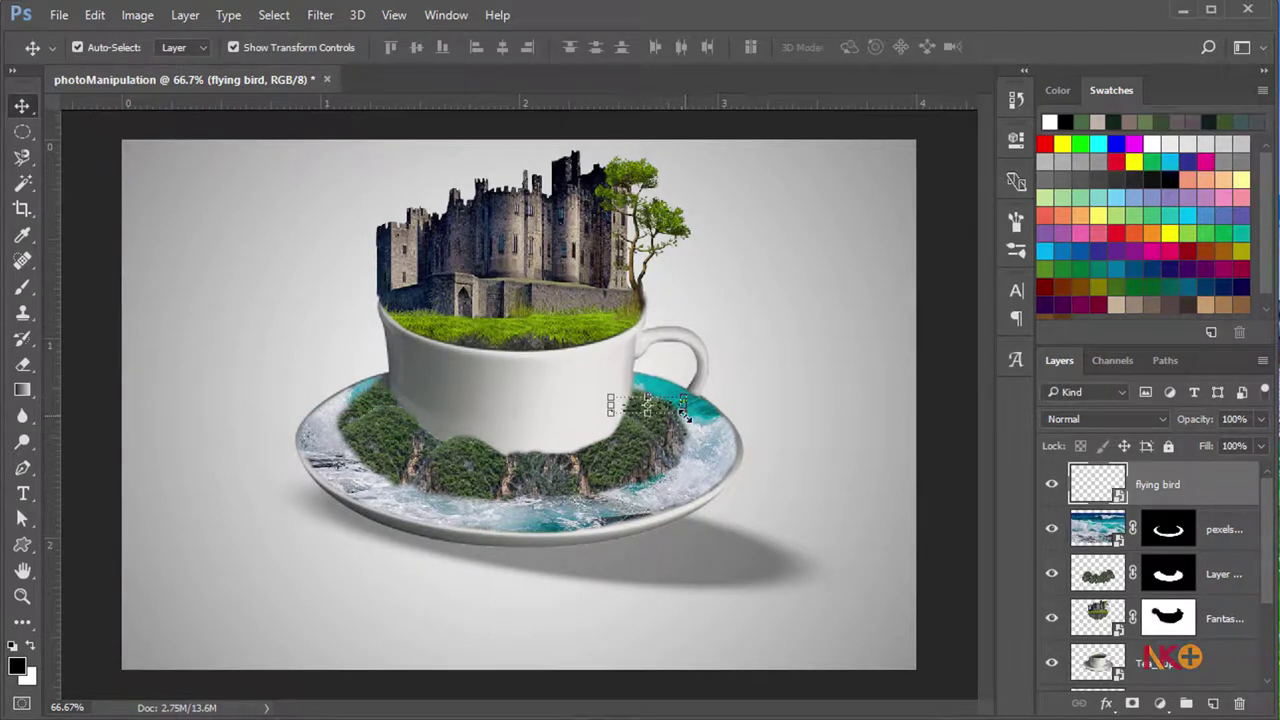
drag(684, 414, 707, 422)
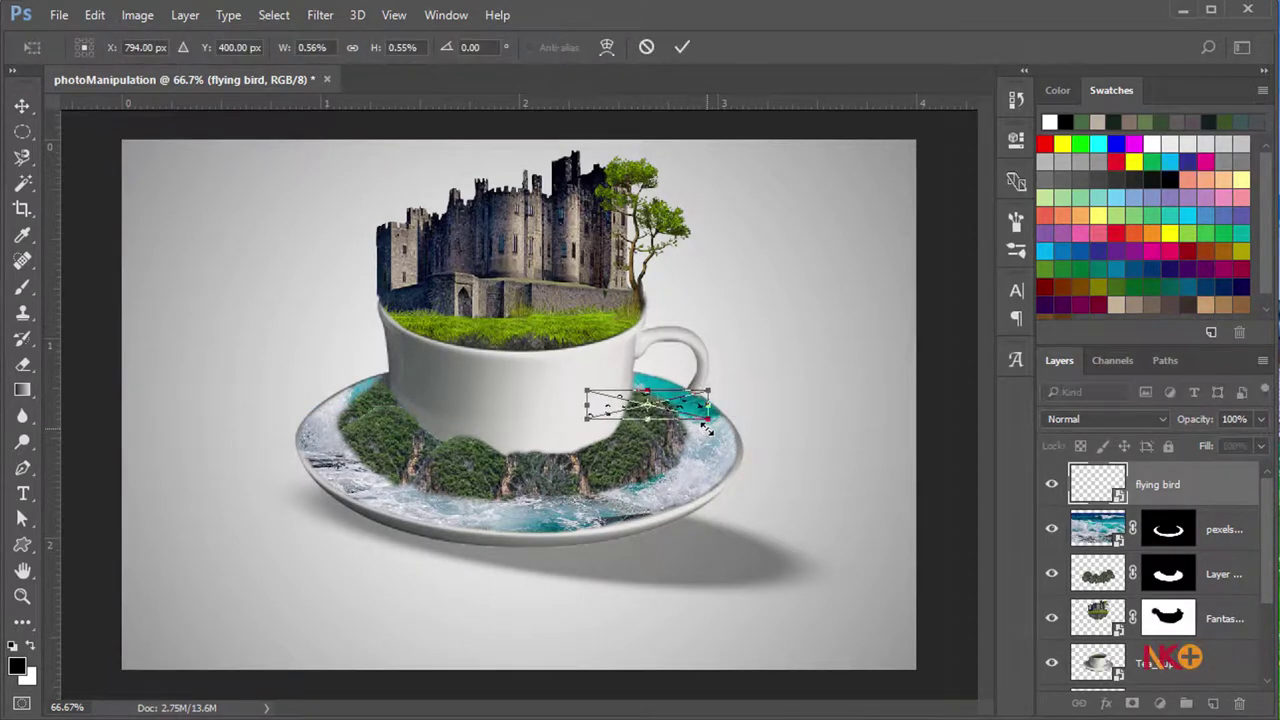
key(Return)
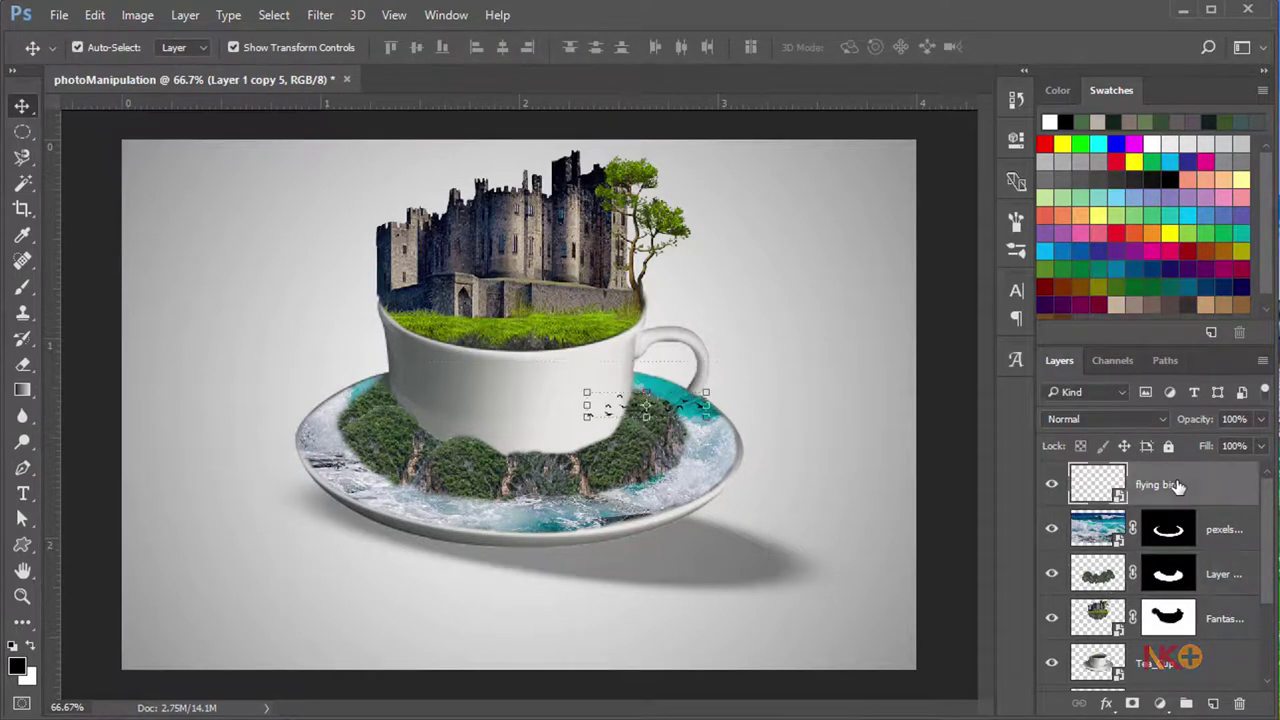
Duplicate the bird layer and nudge the copy left across the cup
key(ctrl+j)
click(1217, 486)
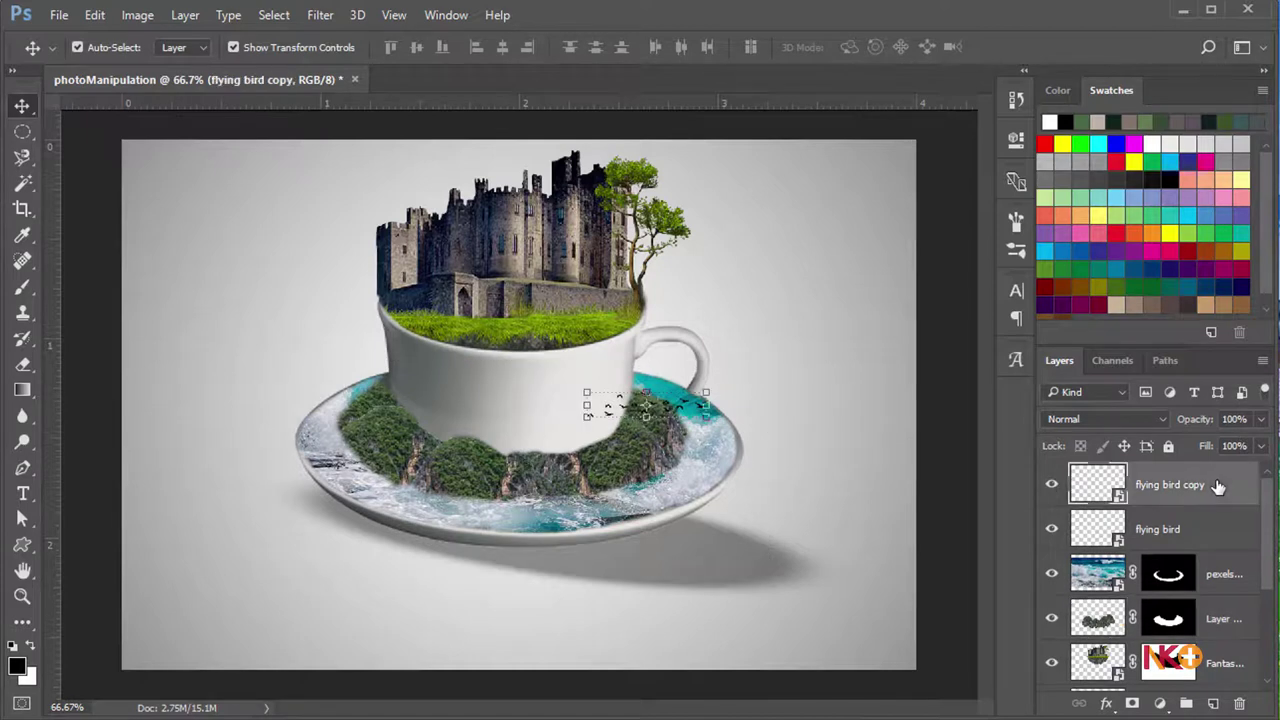
key(shift+Left)
key(shift+Left)
key(shift+Left)
key(shift+Left)
key(shift+Left)
key(shift+Left)
key(shift+Left)
key(shift+Left)
key(shift+Left)
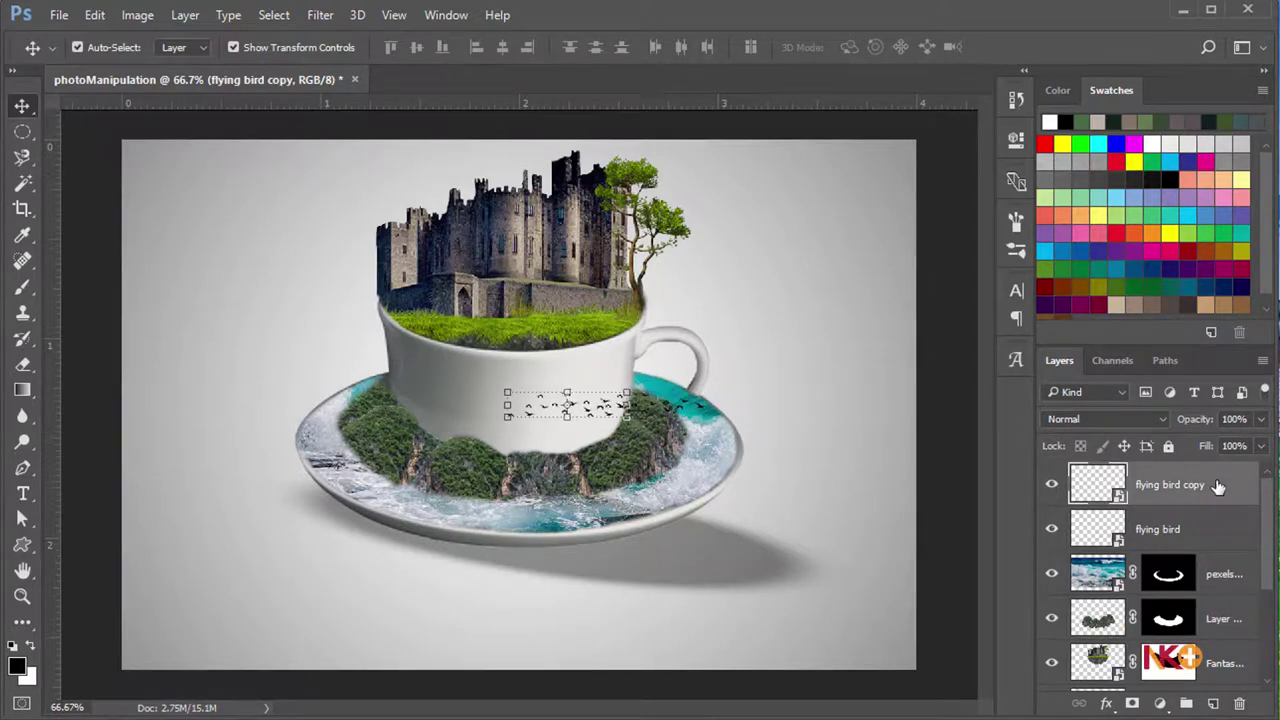
key(shift+Left)
key(shift+Left)
key(shift+Left)
key(shift+Left)
key(shift+Left)
key(shift+Left)
key(shift+Left)
key(shift+Left)
key(shift+Left)
key(shift+Left)
key(shift+Left)
key(shift+Left)
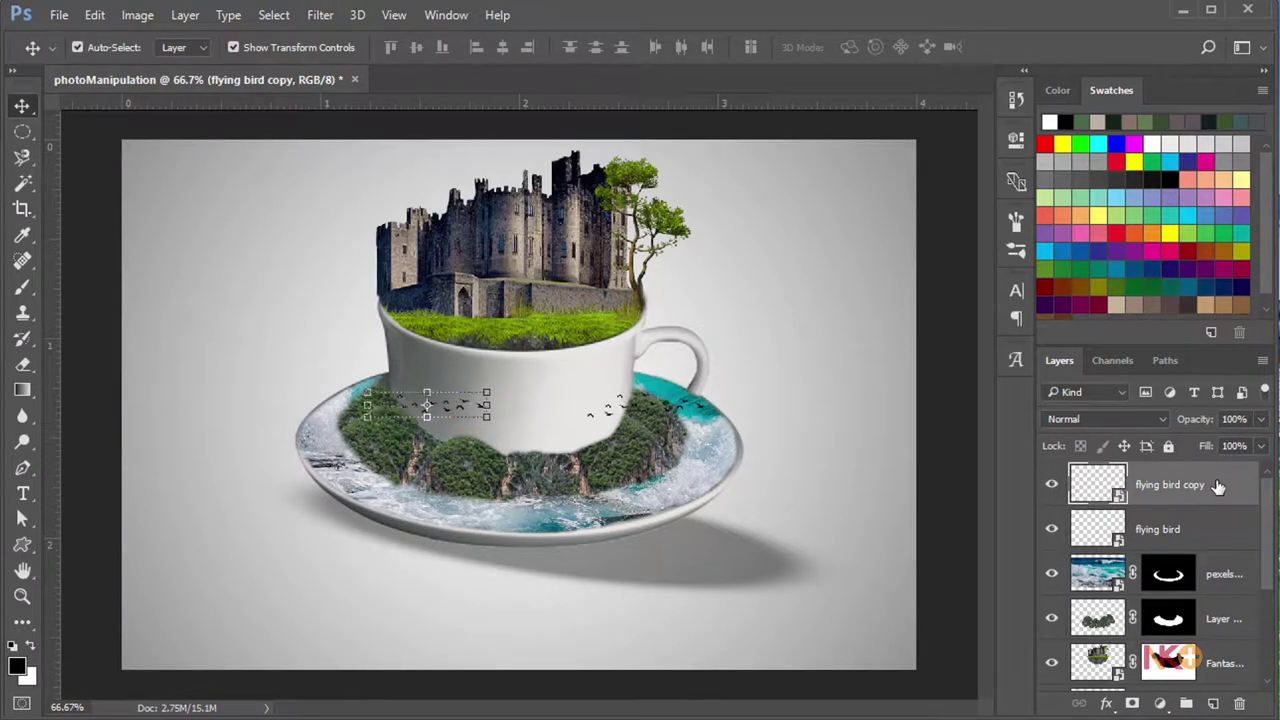
key(shift+Left)
key(shift+Left)
key(shift+Left)
Flip the copied flock horizontally and shrink it slightly, then start placing another image
right_click(442, 409)
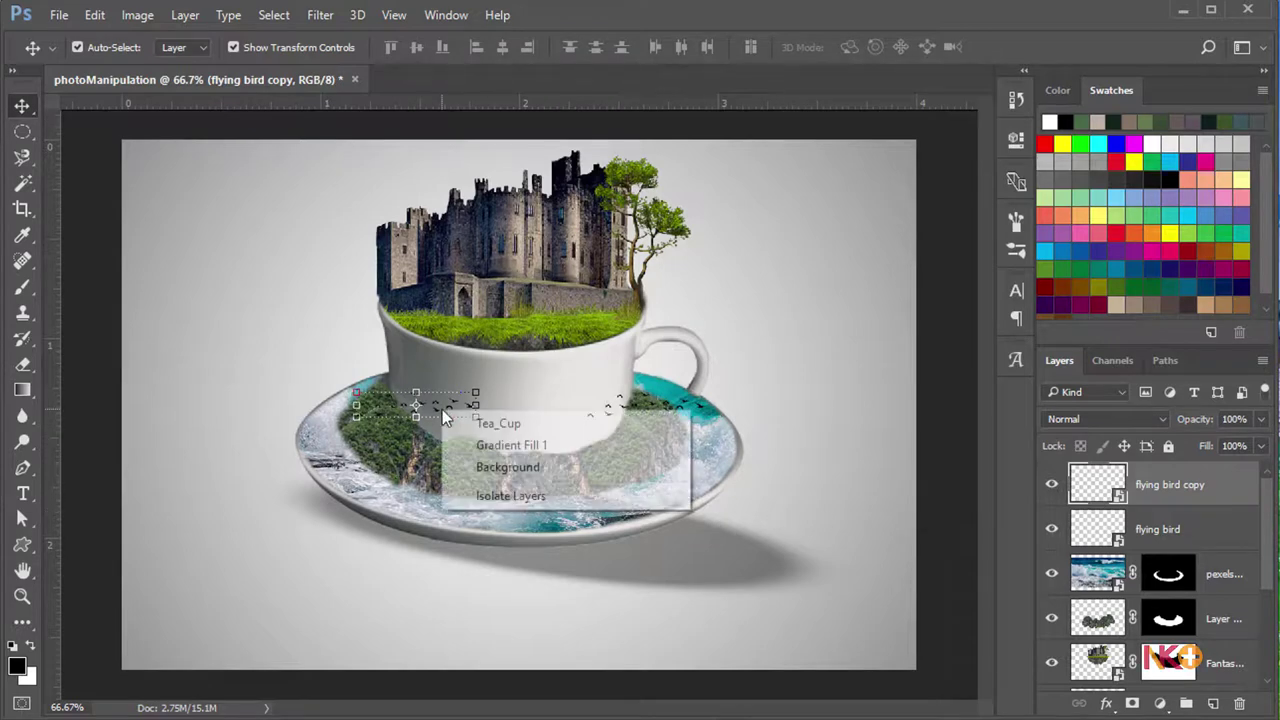
key(Escape)
key(ctrl+t)
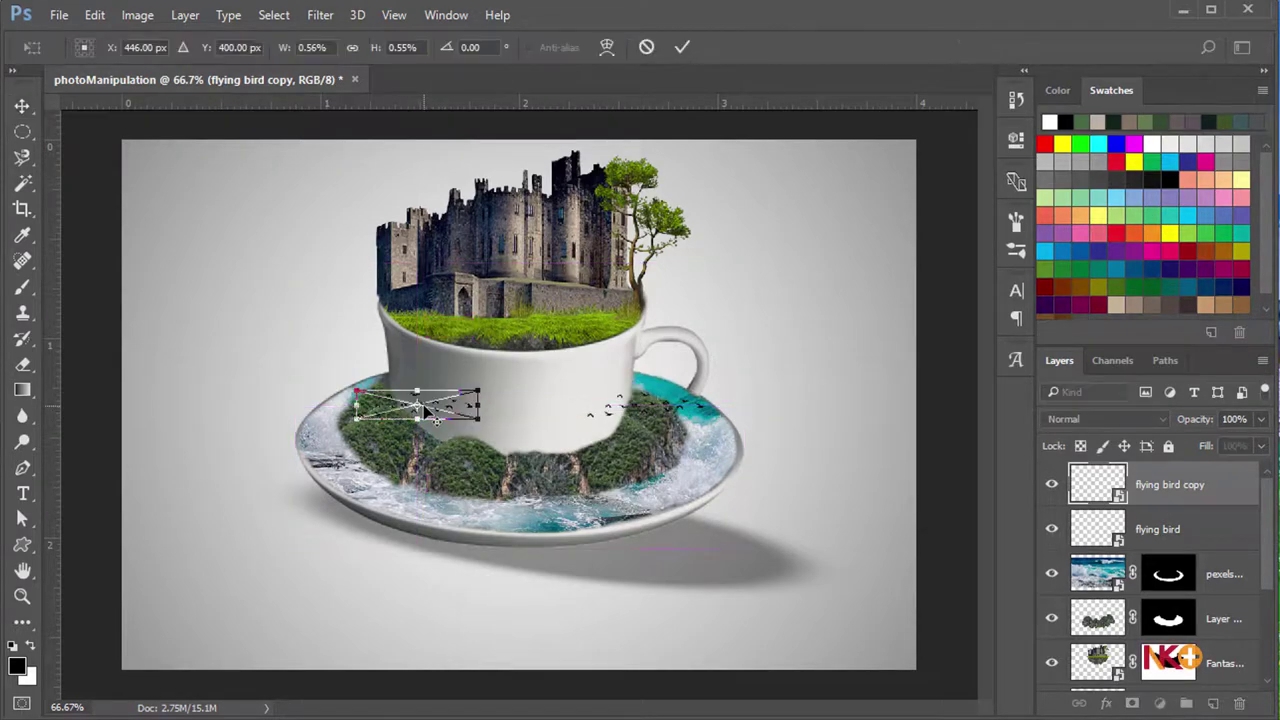
right_click(425, 410)
click(572, 681)
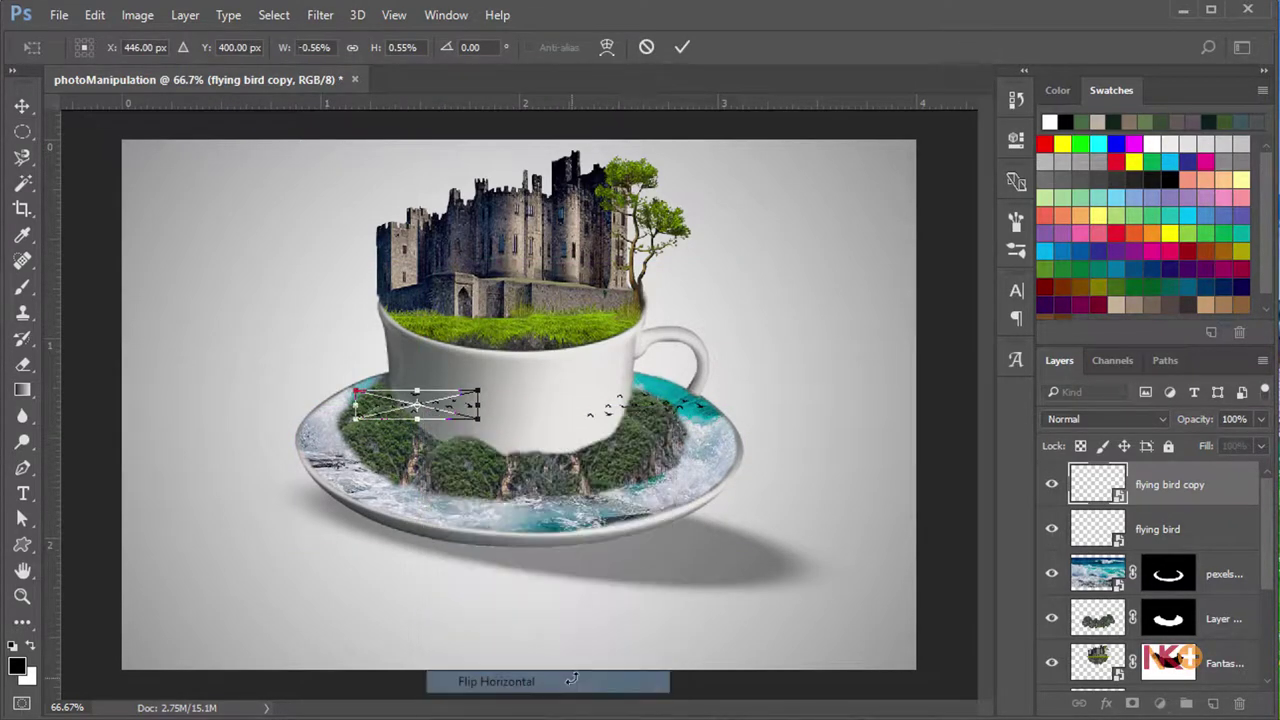
key(Return)
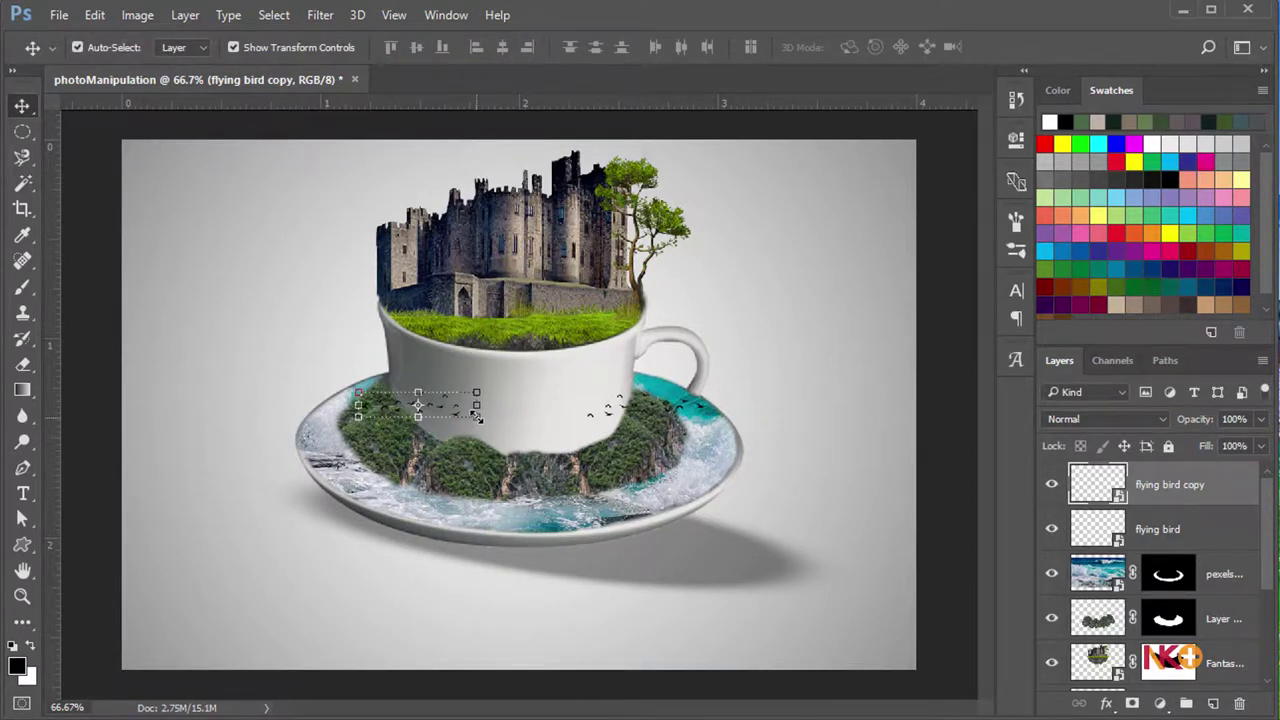
drag(477, 416, 441, 411)
key(Return)
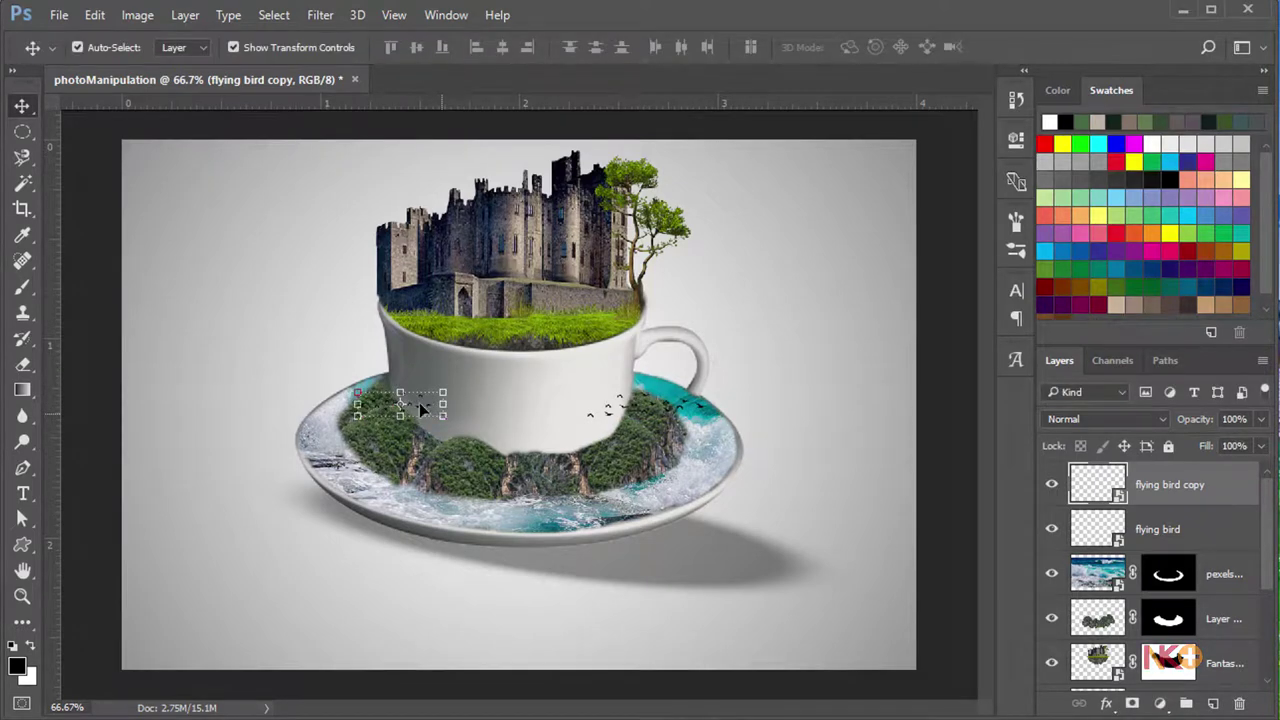
click(59, 15)
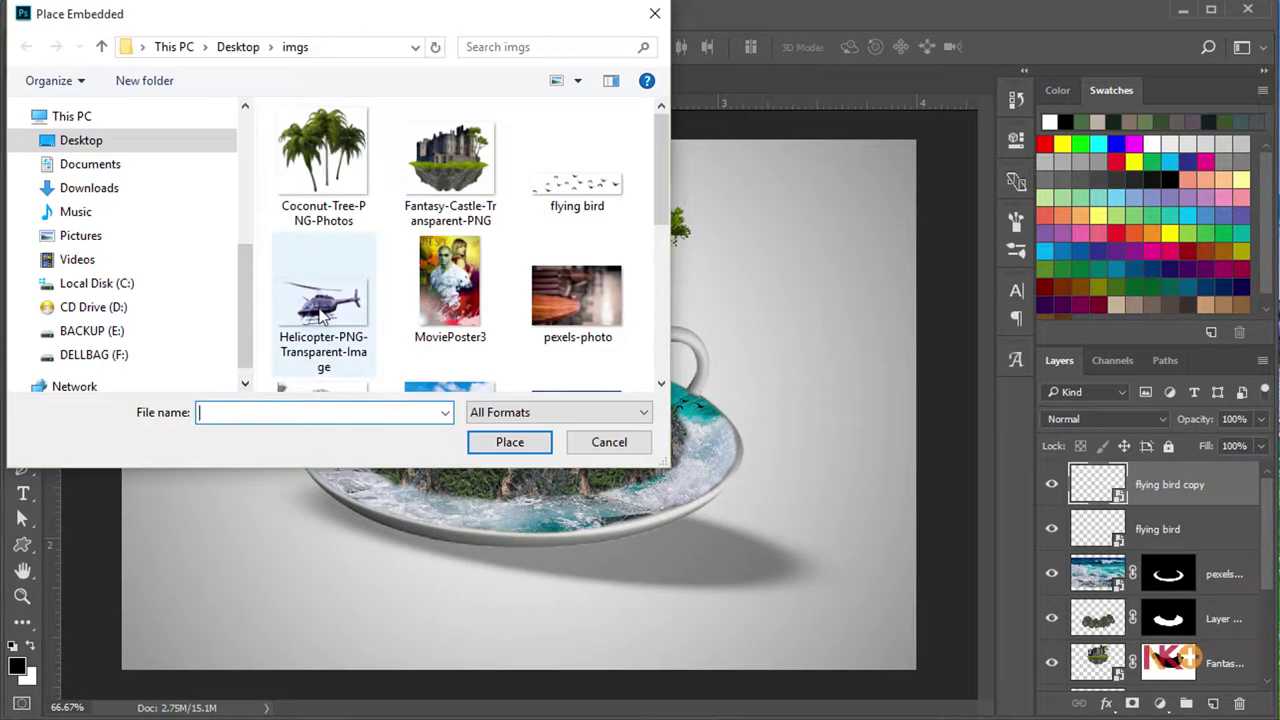
Place the Helicopter-PNG-Transparent-Image file at about 9.5% just right of the tree, and select Gradient Fill 1
click(323, 305)
click(505, 441)
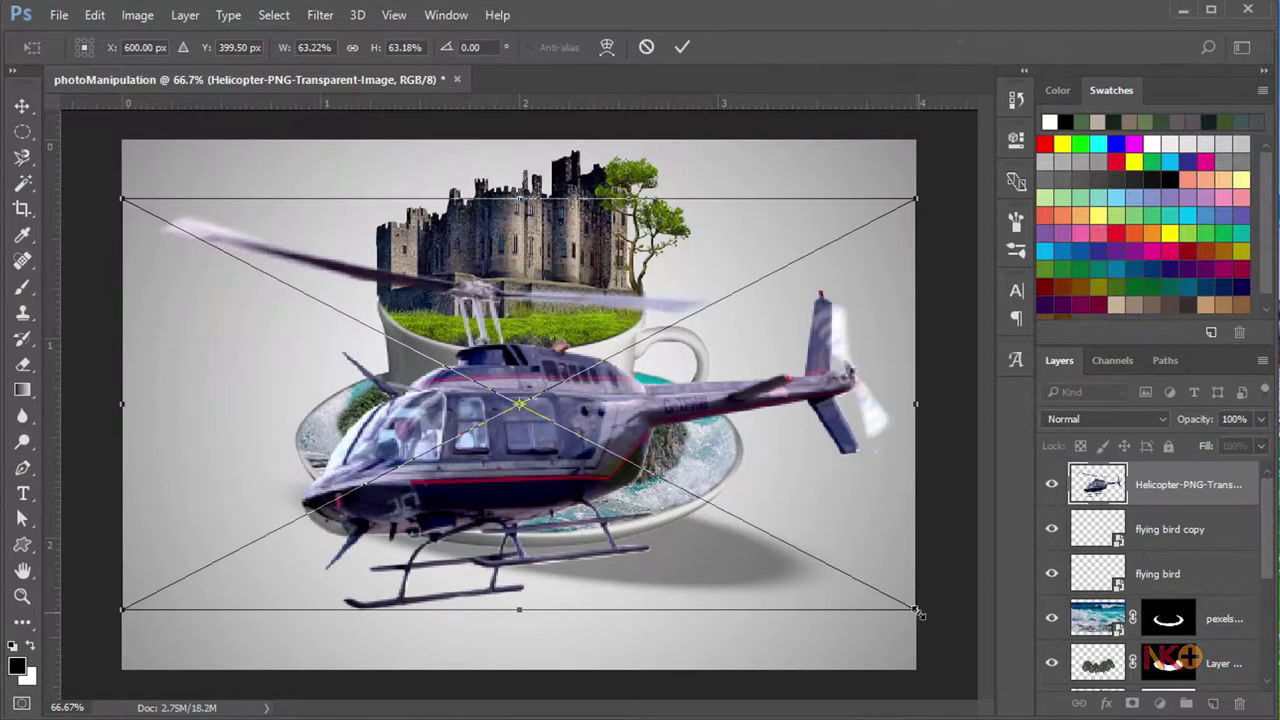
mouse_move(916, 609)
mouse_down()
mouse_move(580, 436)
mouse_move(741, 234)
mouse_up()
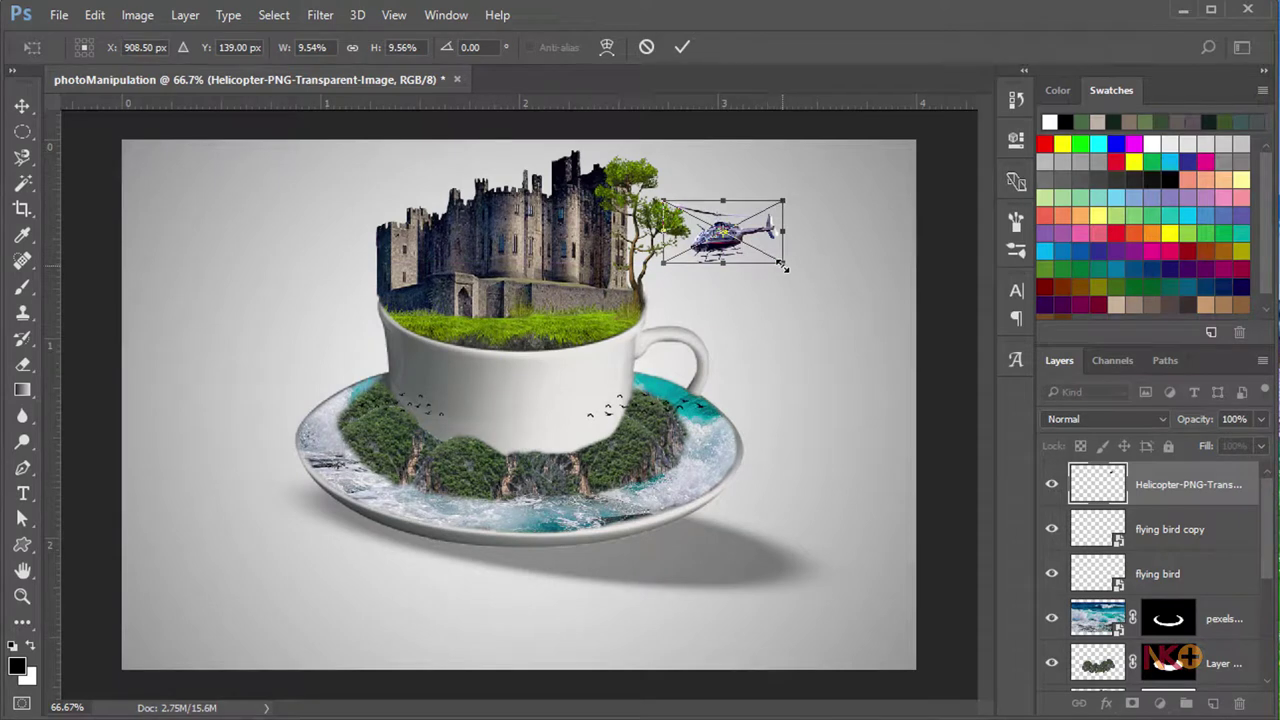
mouse_move(783, 266)
mouse_down()
mouse_move(752, 242)
mouse_move(680, 278)
mouse_up()
key(Return)
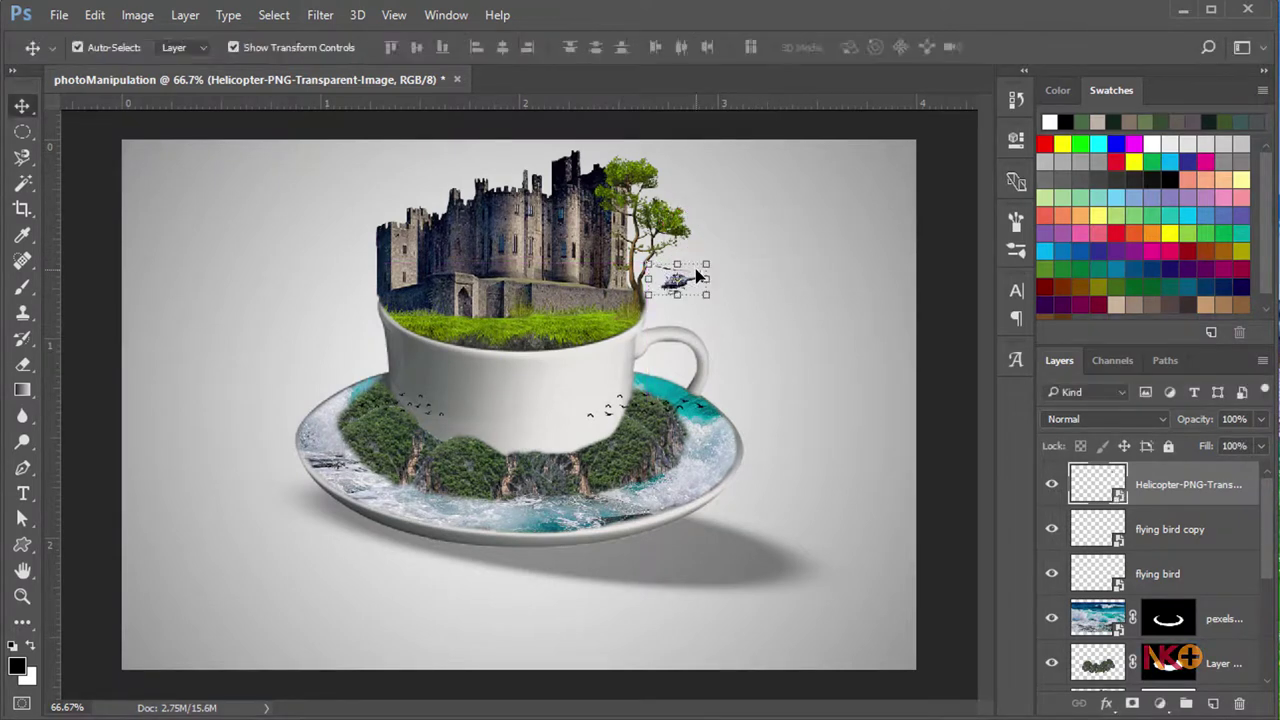
click(805, 283)
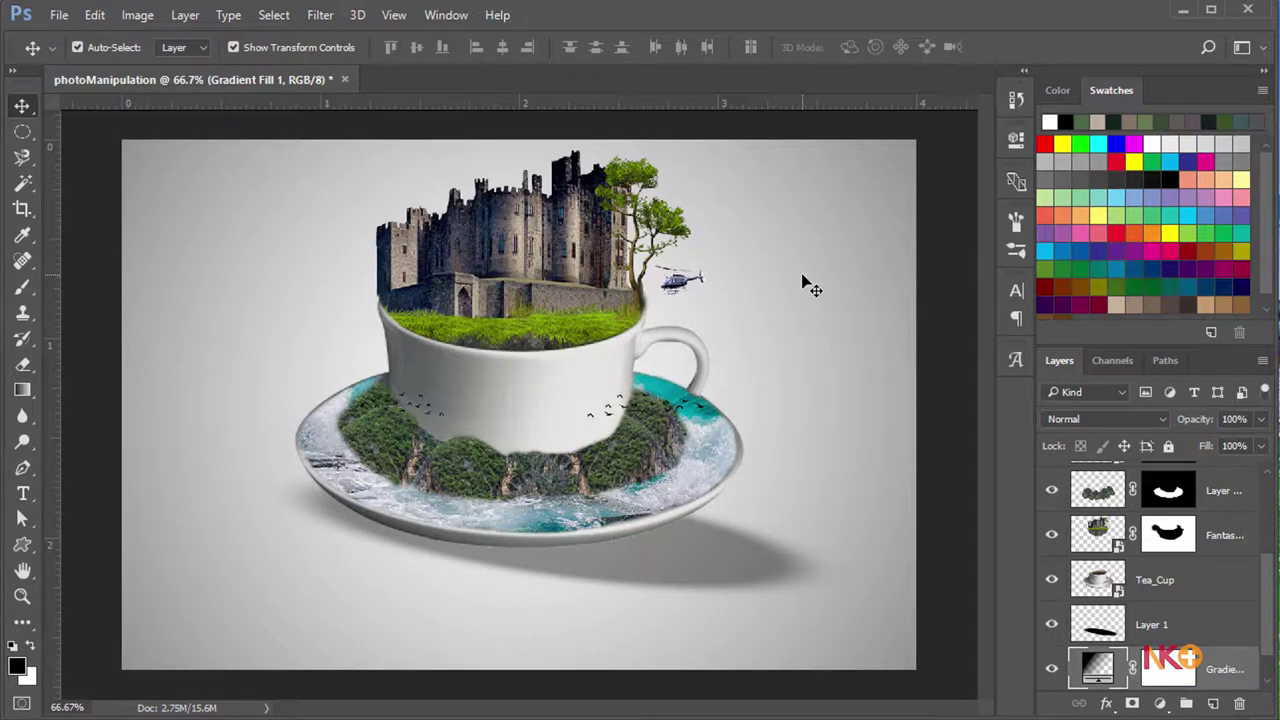
Place the cloudy-sky landscape photo as an embedded backdrop layer
click(59, 15)
click(155, 386)
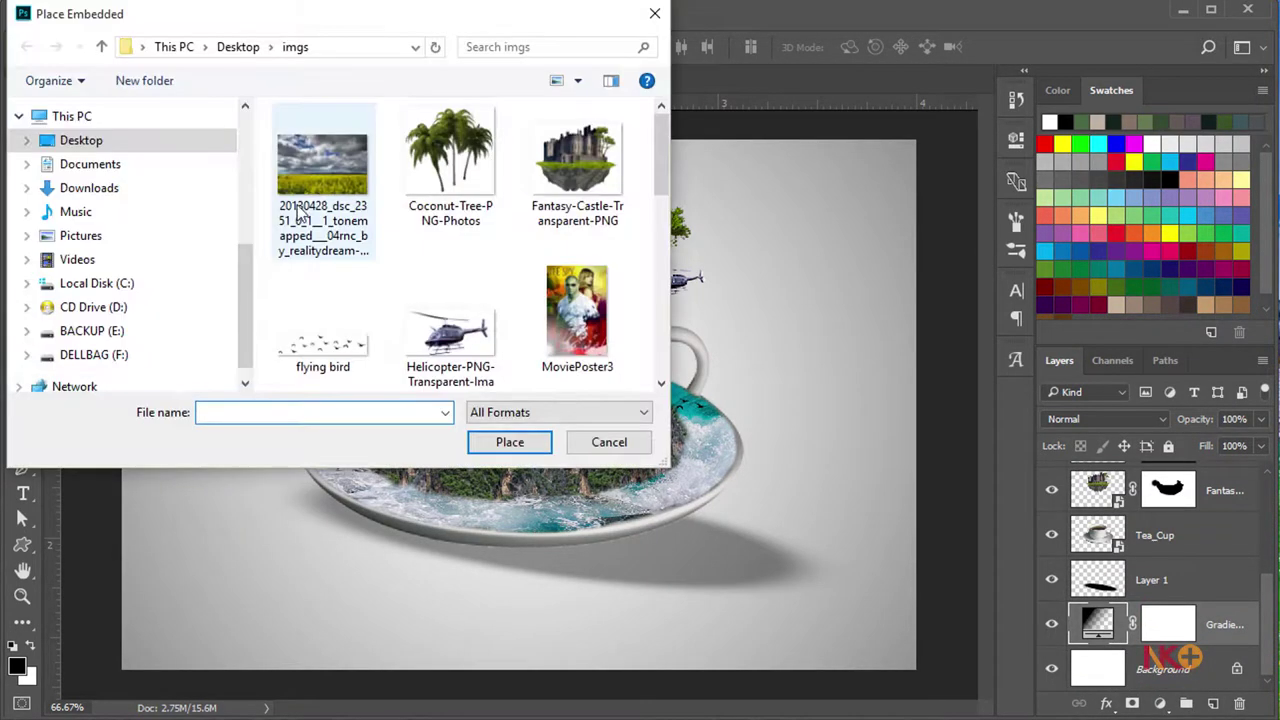
click(375, 252)
click(508, 440)
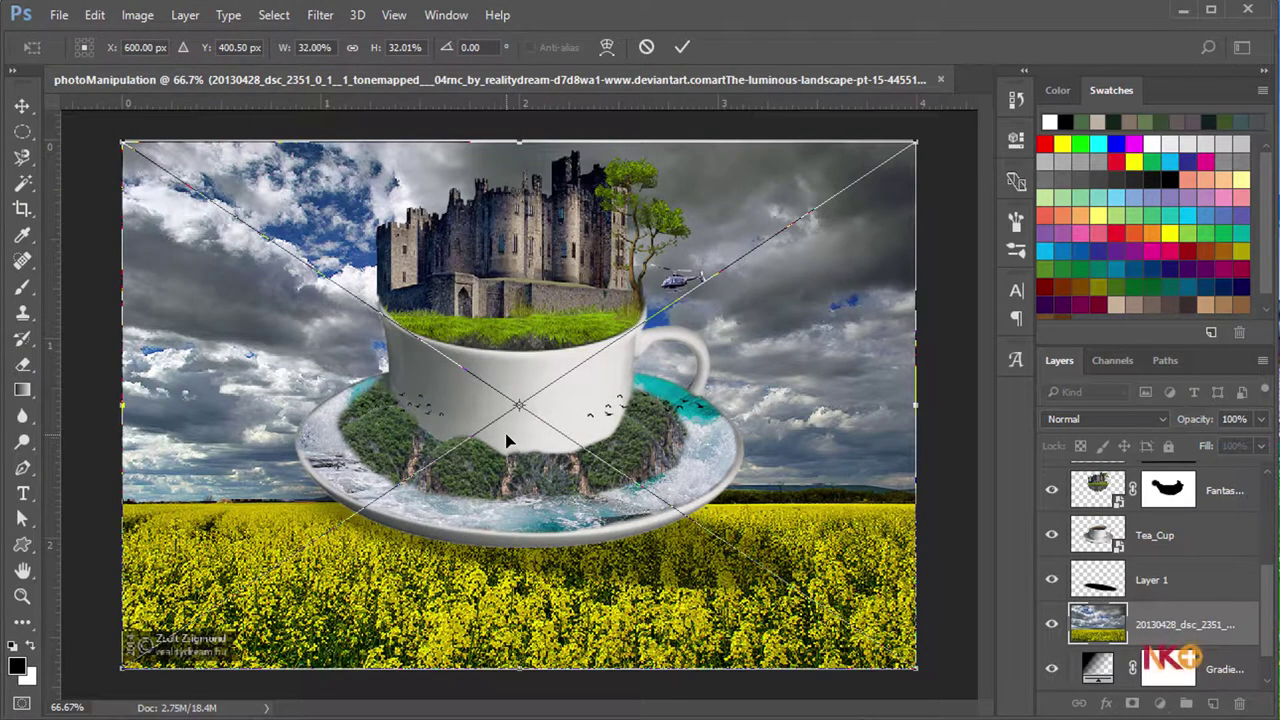
key(Return)
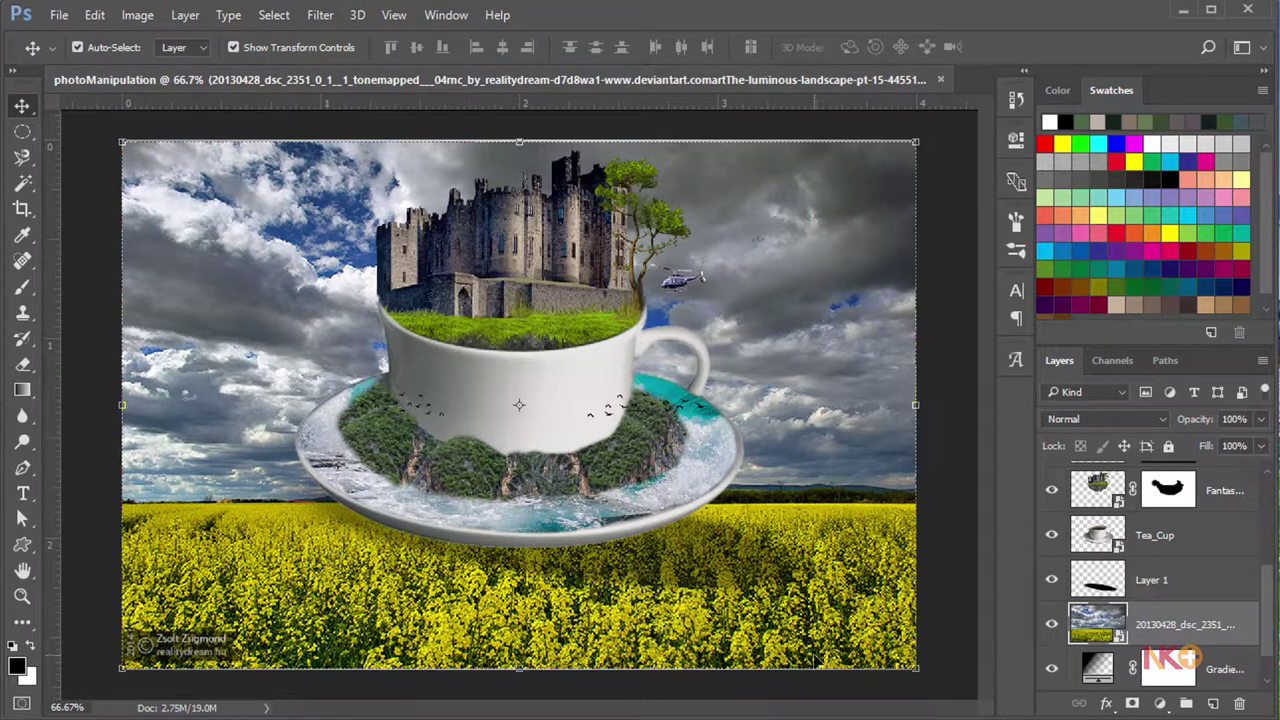
Add a layer mask and drag black-to-white gradients to fade the yellow field away
click(1131, 705)
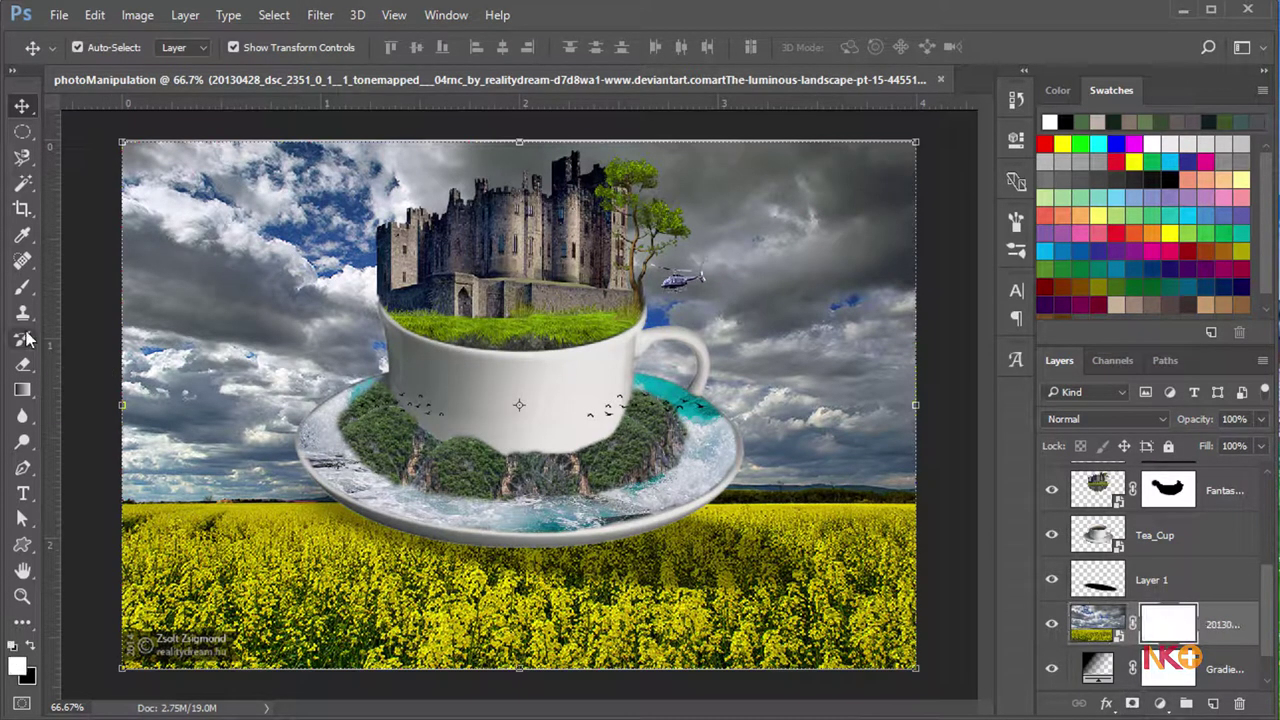
click(24, 391)
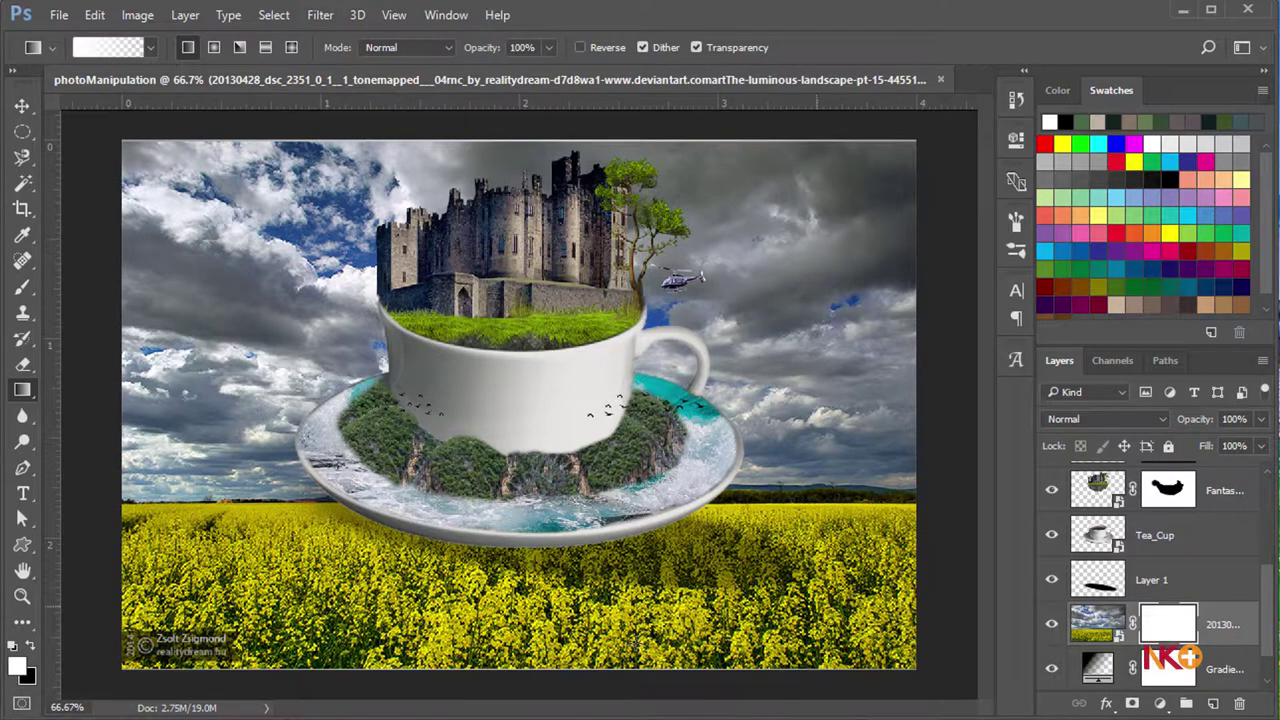
drag(500, 558, 500, 632)
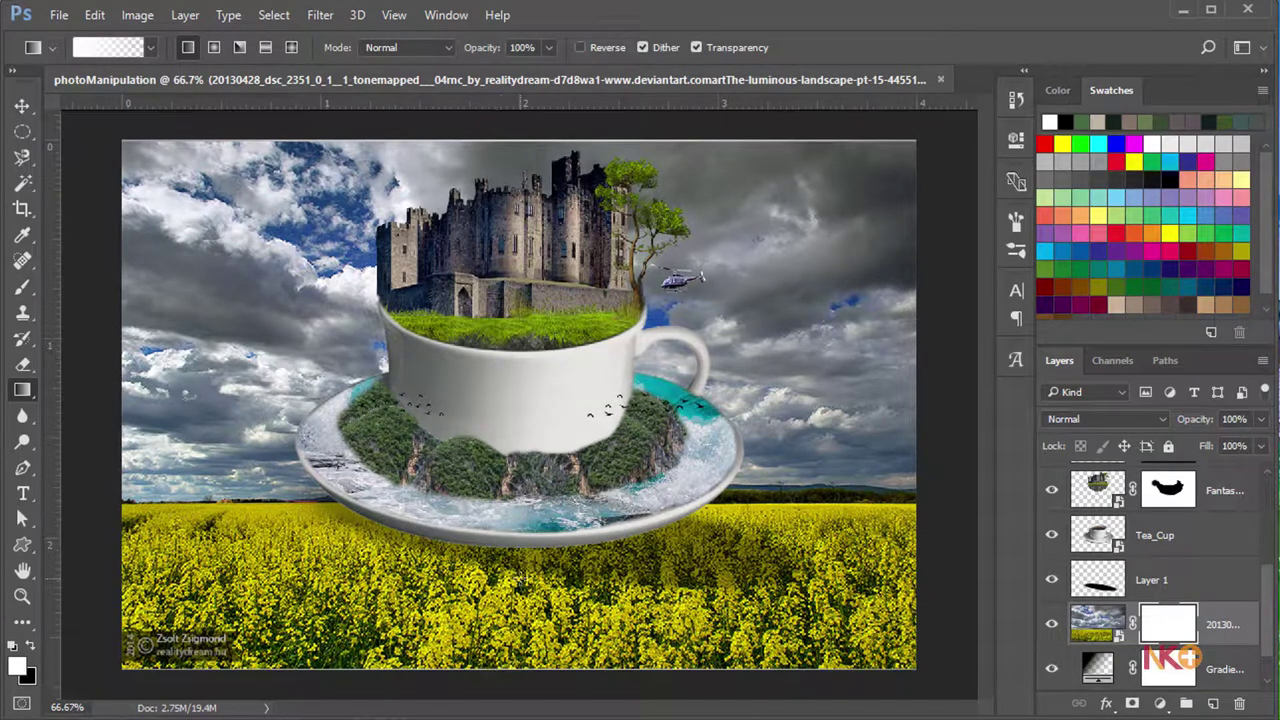
click(31, 646)
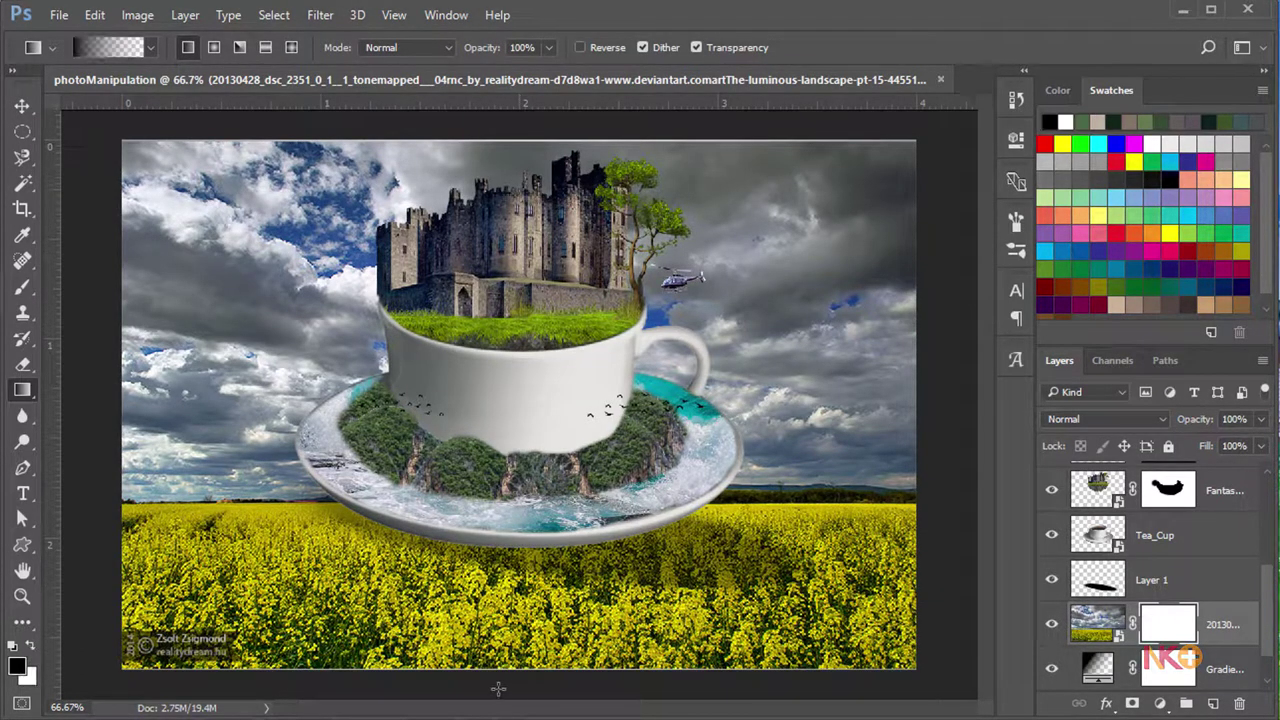
drag(498, 686, 505, 560)
drag(517, 652, 530, 360)
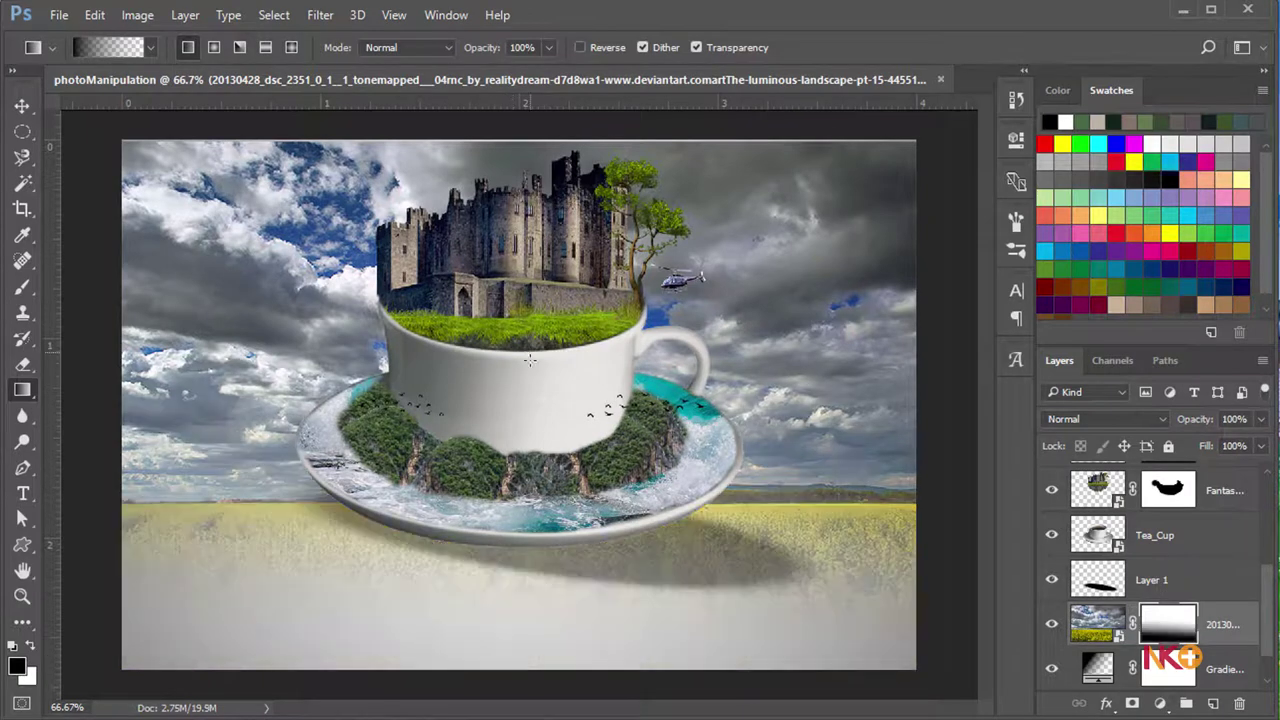
drag(496, 616, 492, 307)
drag(476, 539, 468, 262)
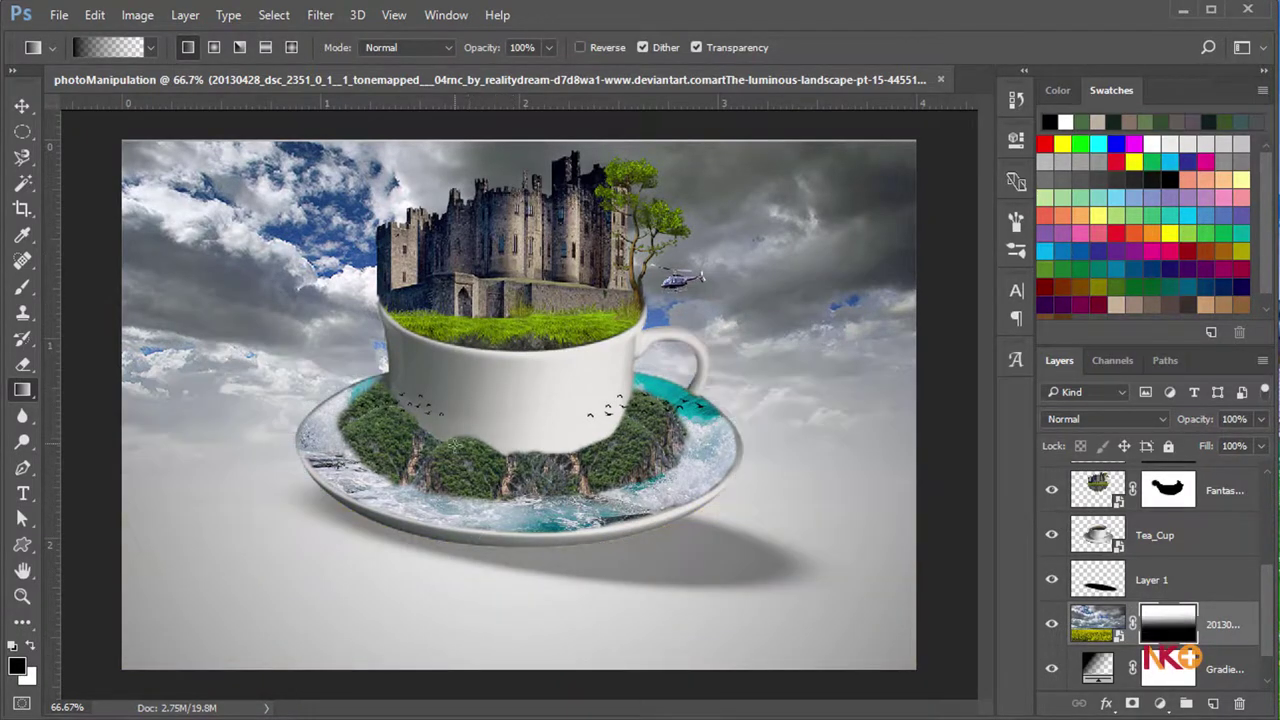
Redo the mask gradients upward so the lower scene fades to pale grey
drag(458, 548, 458, 416)
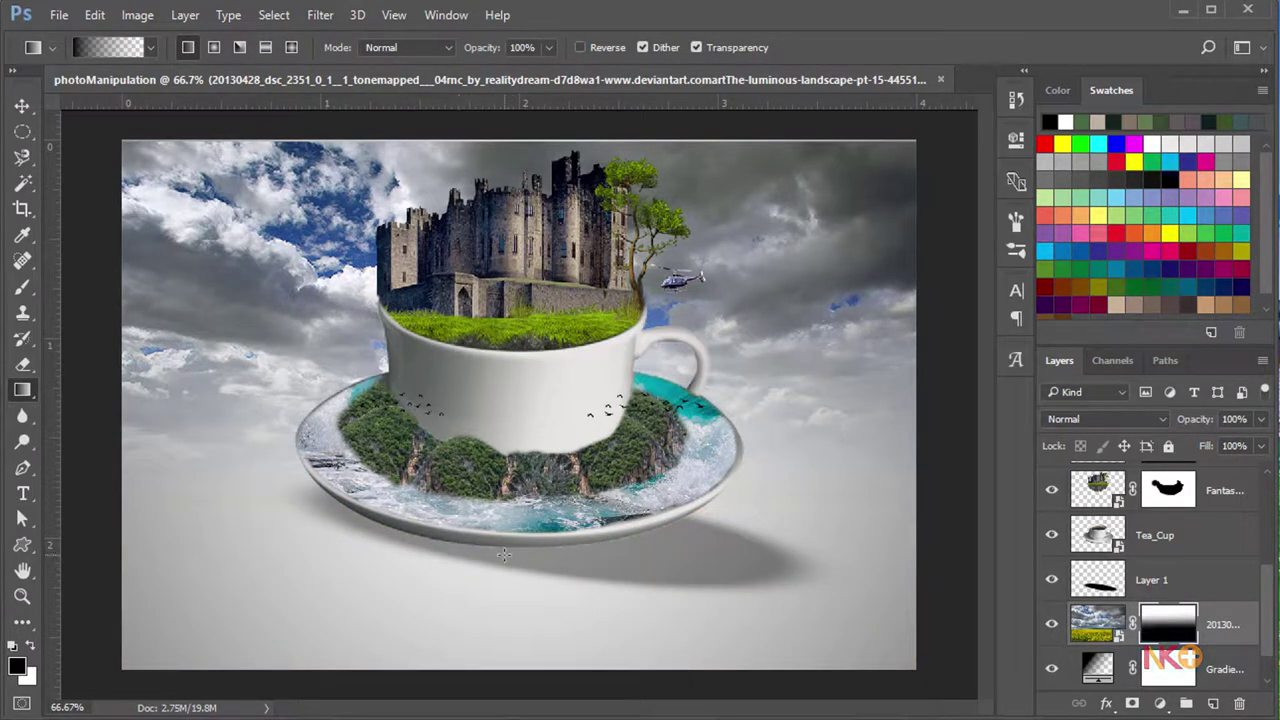
drag(505, 553, 505, 367)
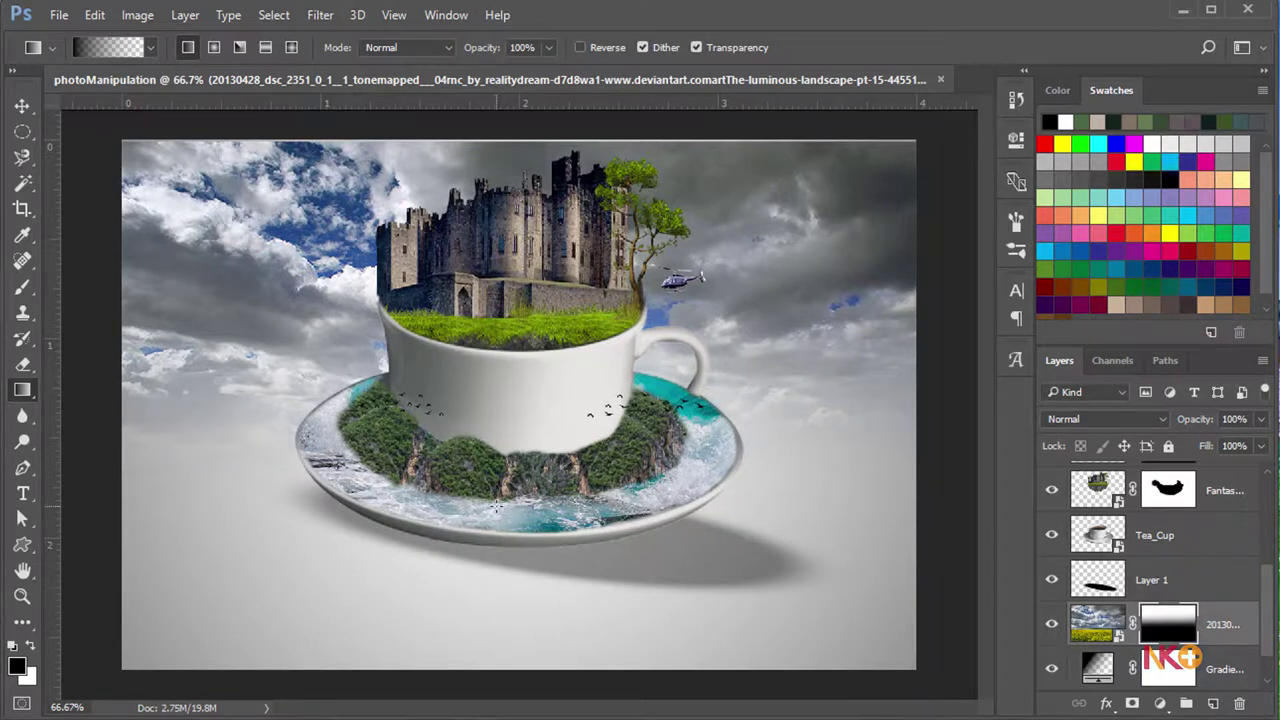
drag(525, 588, 520, 288)
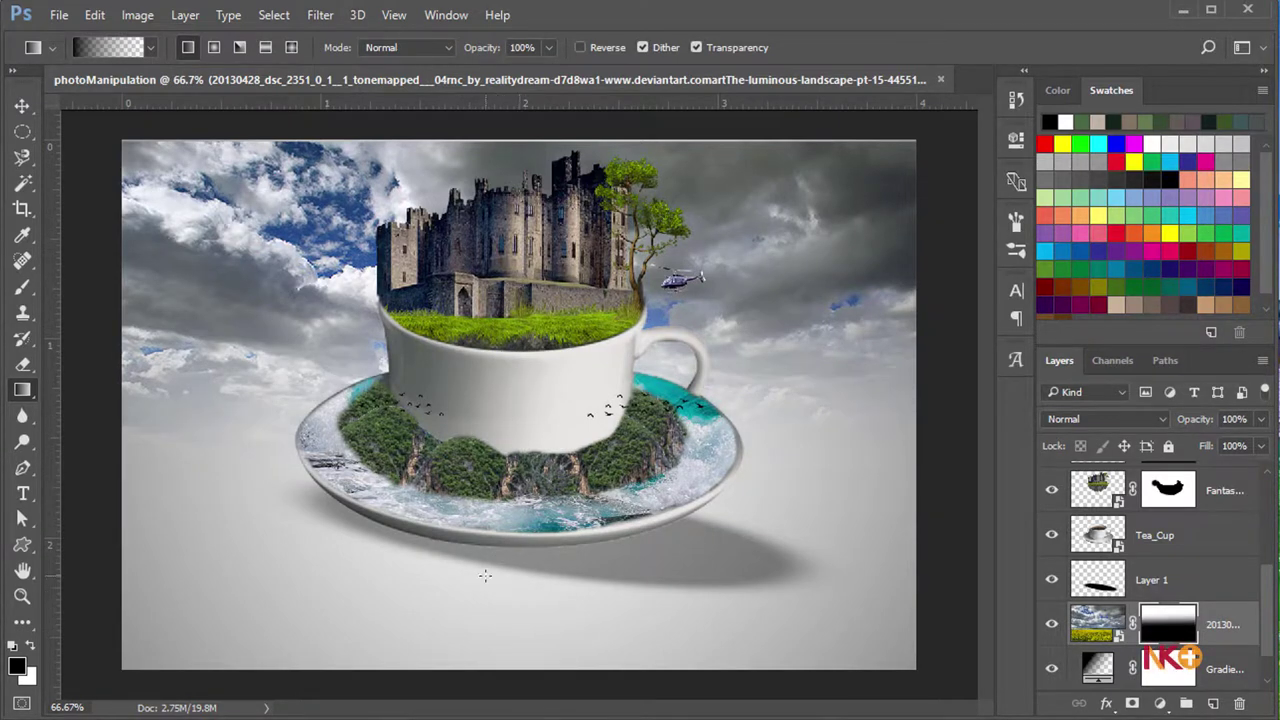
drag(485, 576, 493, 278)
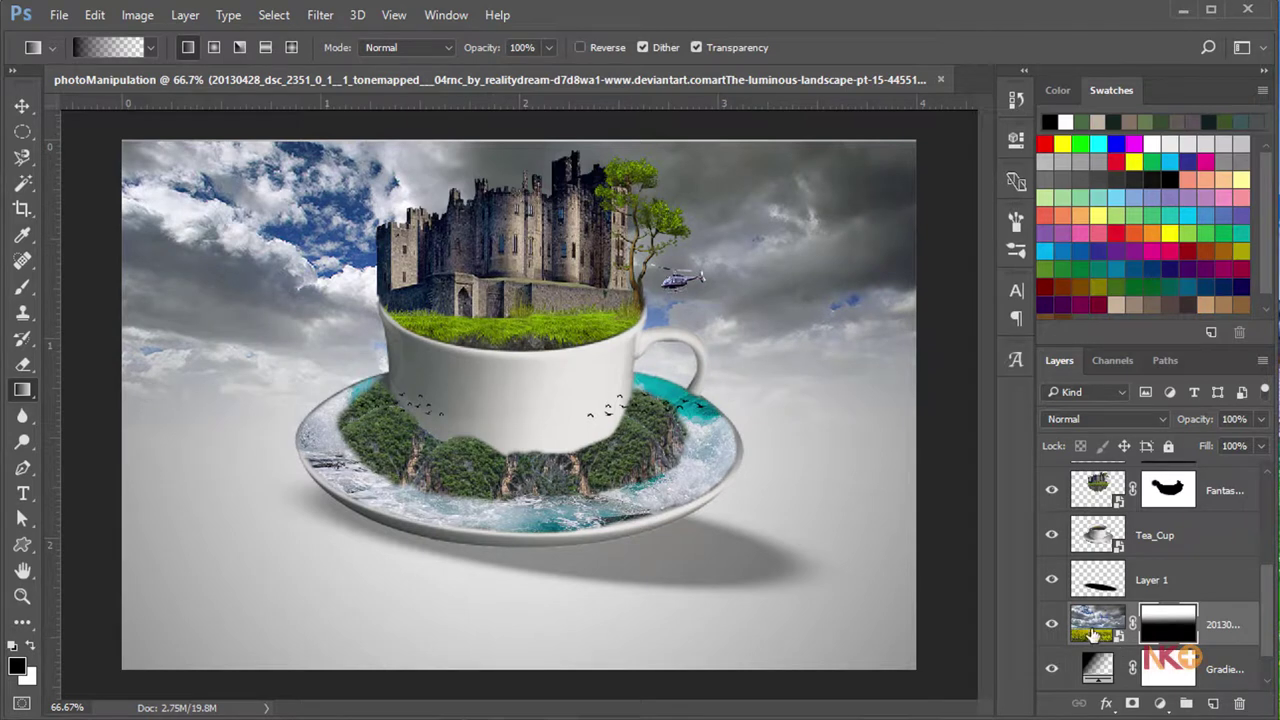
click(1093, 628)
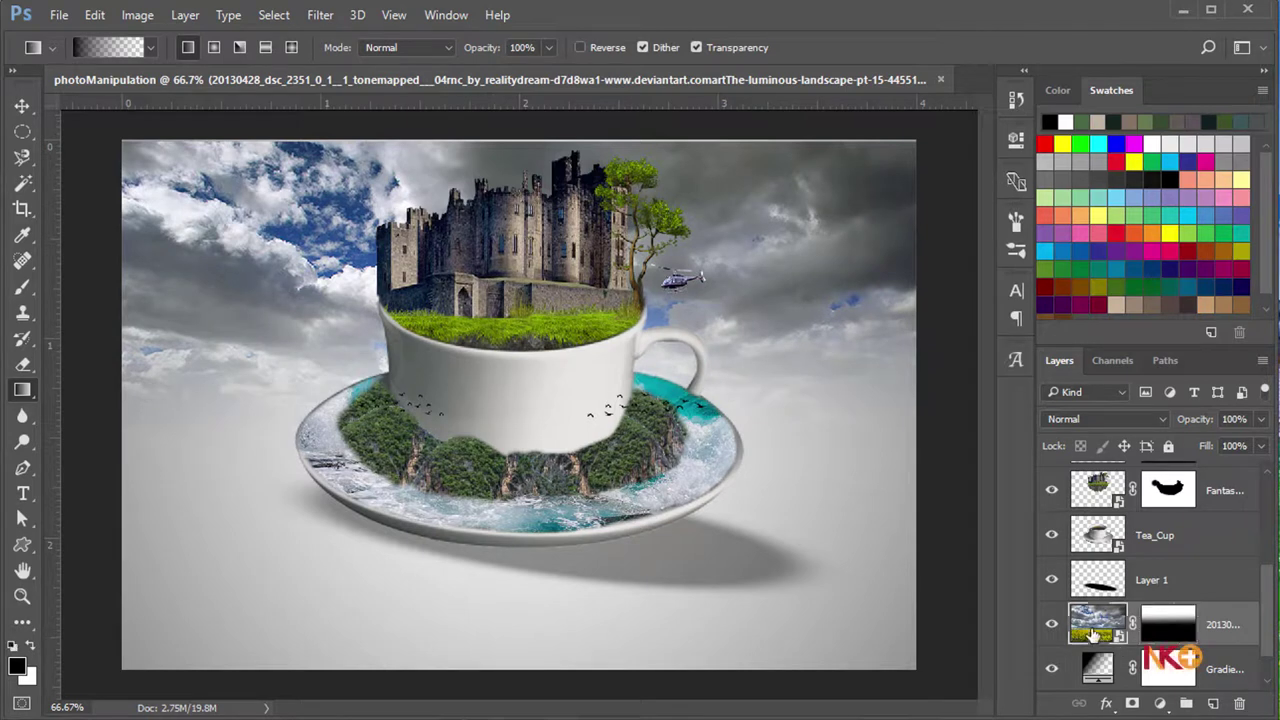
click(17, 106)
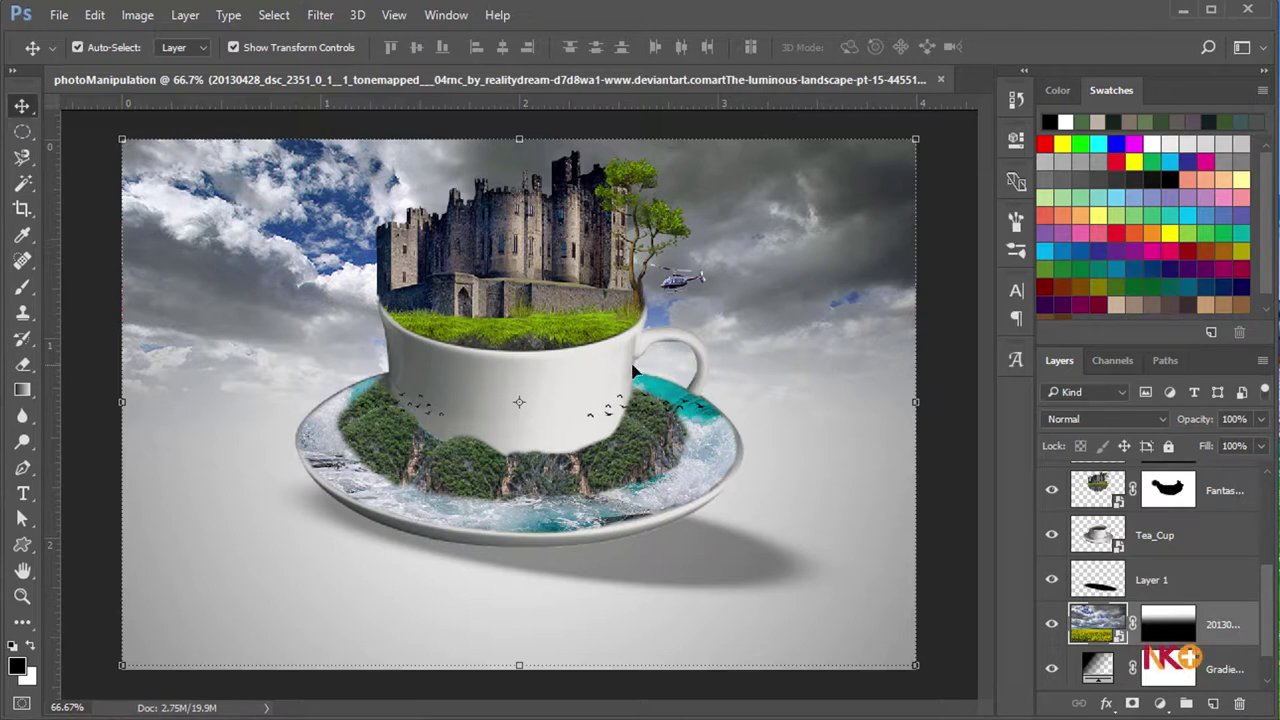
click(968, 428)
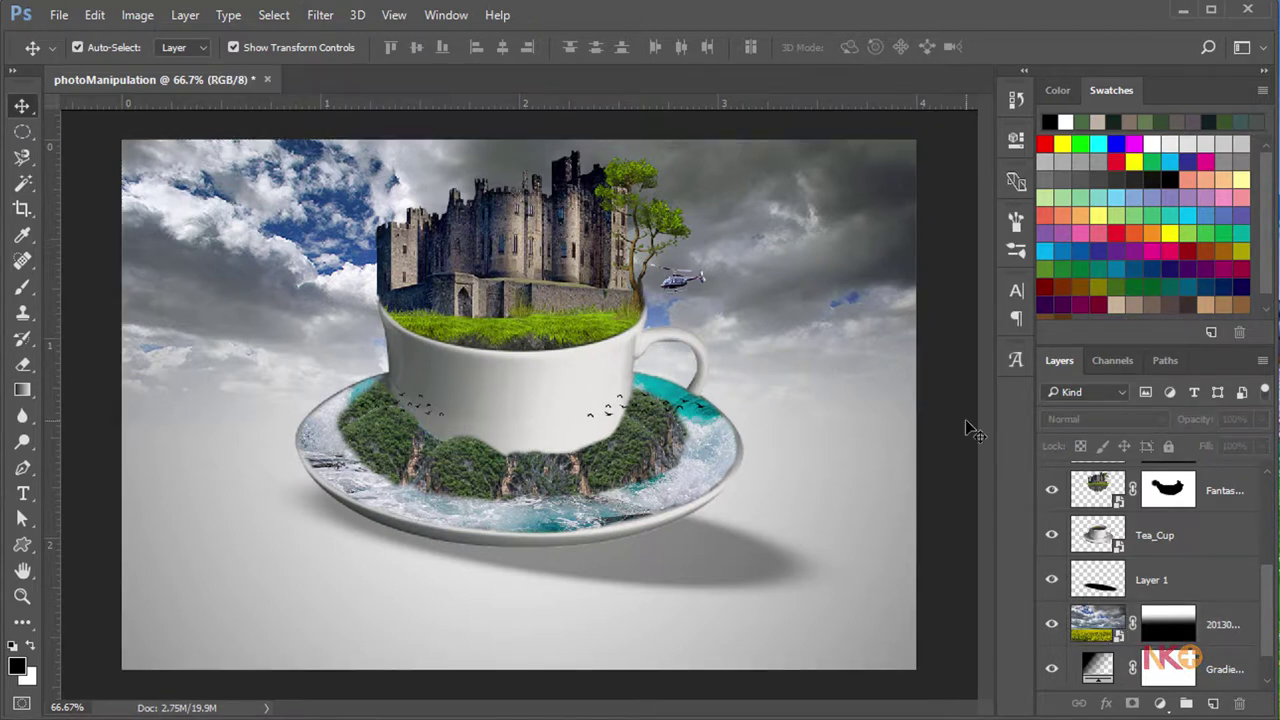